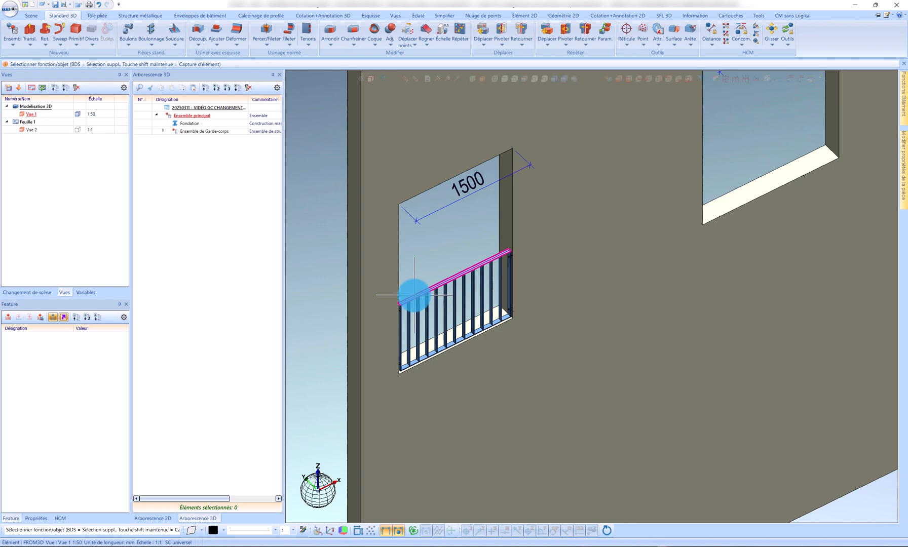
pyautogui.scroll(-5, 414, 297)
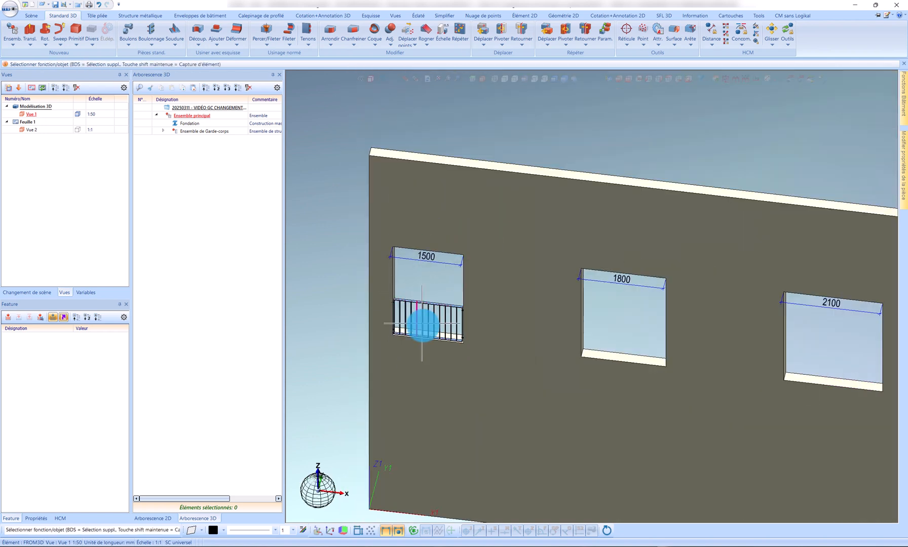
pyautogui.scroll(-2, 409, 324)
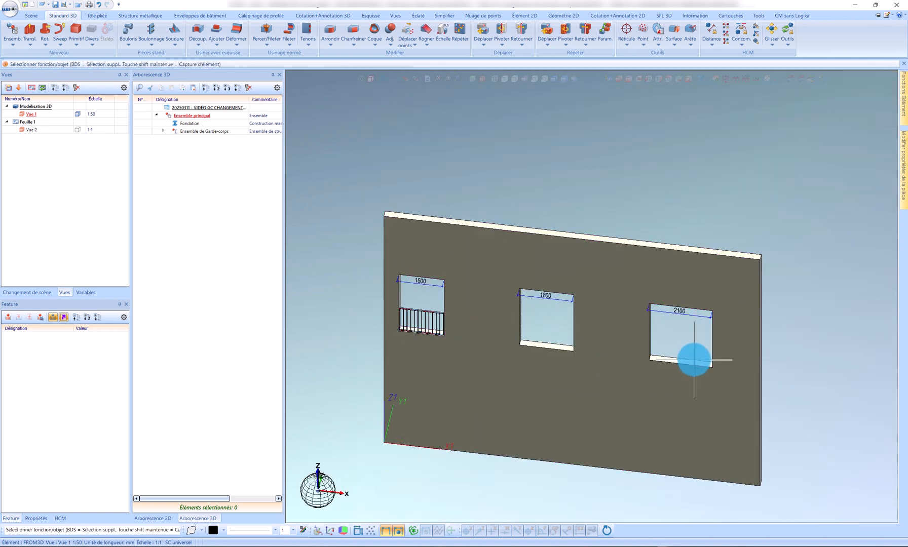
pyautogui.scroll(2, 567, 340)
pyautogui.scroll(-1, 740, 348)
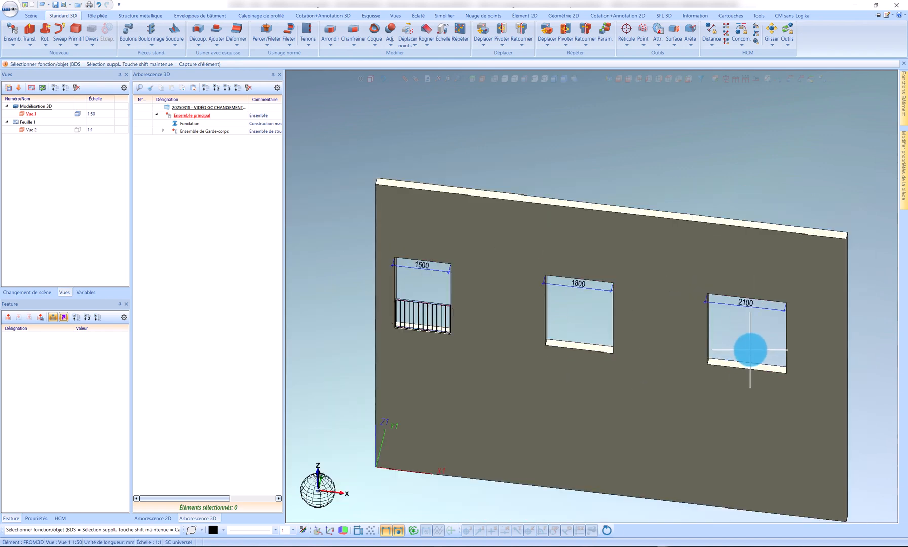
pyautogui.scroll(3, 456, 317)
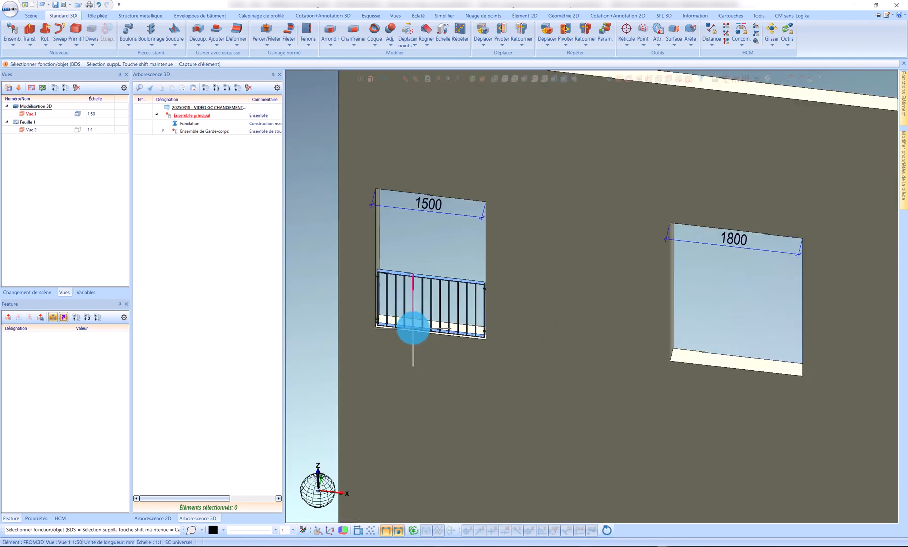
pyautogui.scroll(-1, 413, 327)
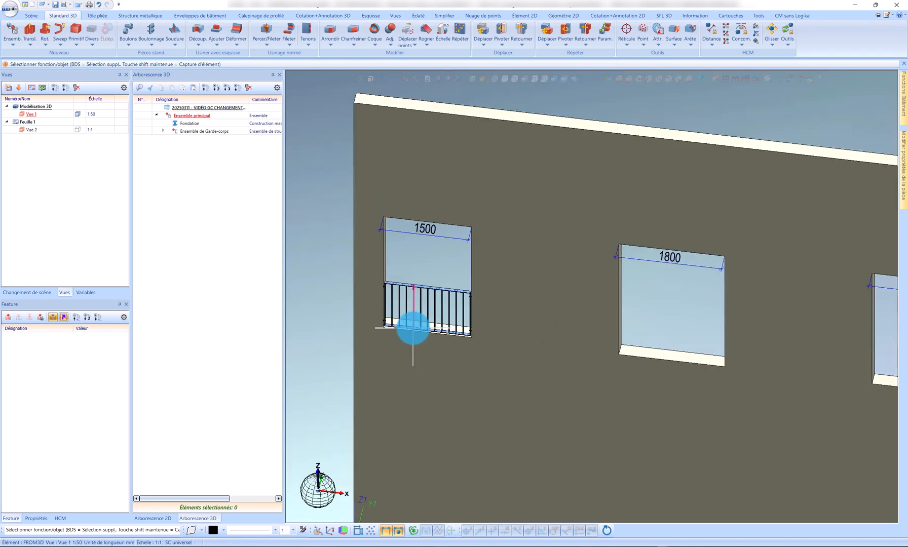
# Step: Repeat the Ensemble de Garde-corps 2 times without a parent element, from the 1500 opening's lower corner to those of the 1800 and 2100 openings
pyautogui.rightClick(200, 133)
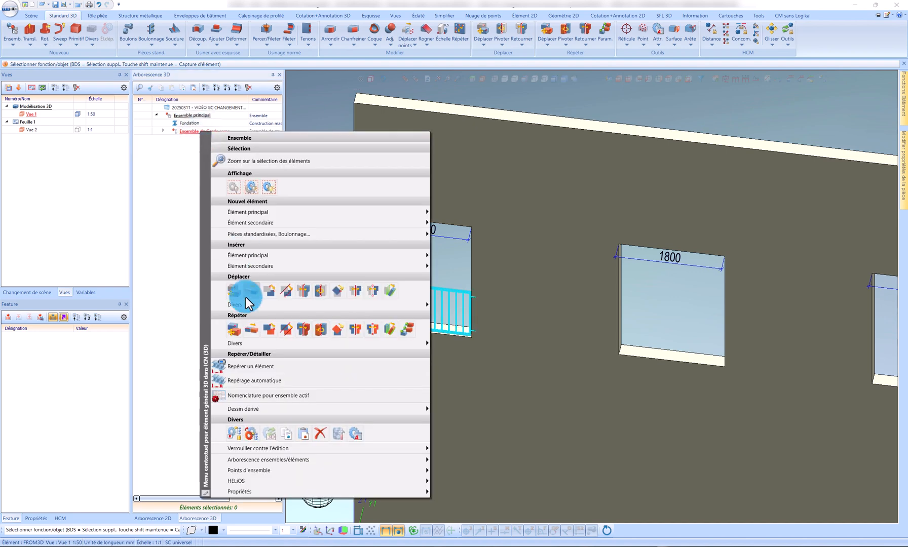
pyautogui.click(234, 334)
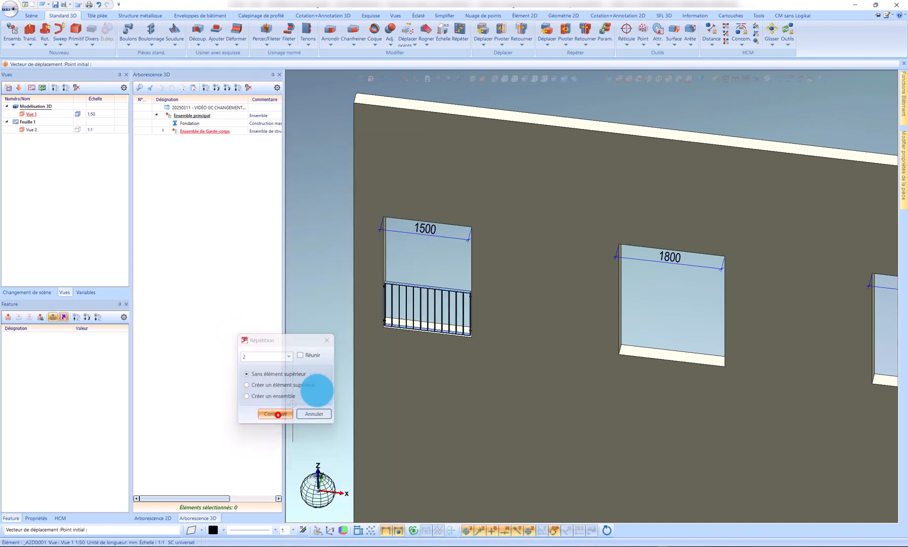
pyautogui.click(278, 415)
pyautogui.click(349, 322)
pyautogui.scroll(-5, 348, 324)
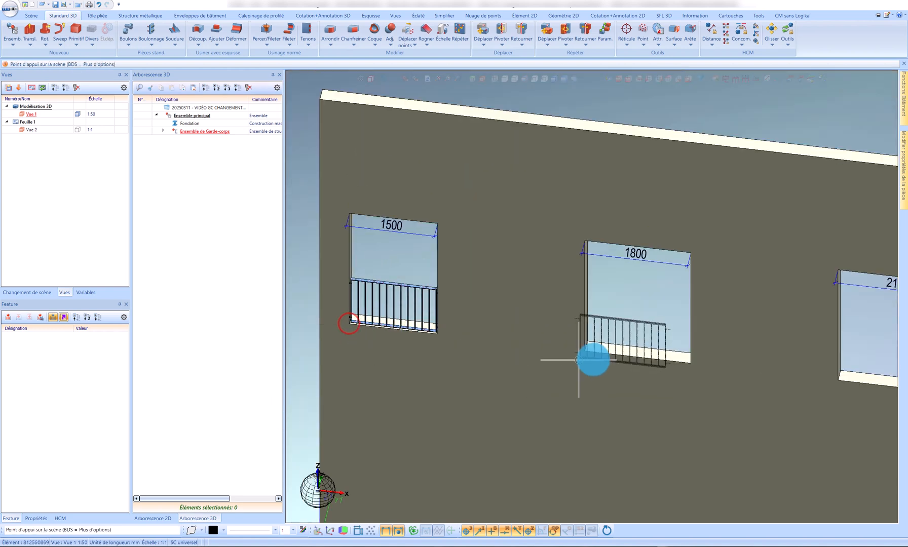
pyautogui.click(585, 349)
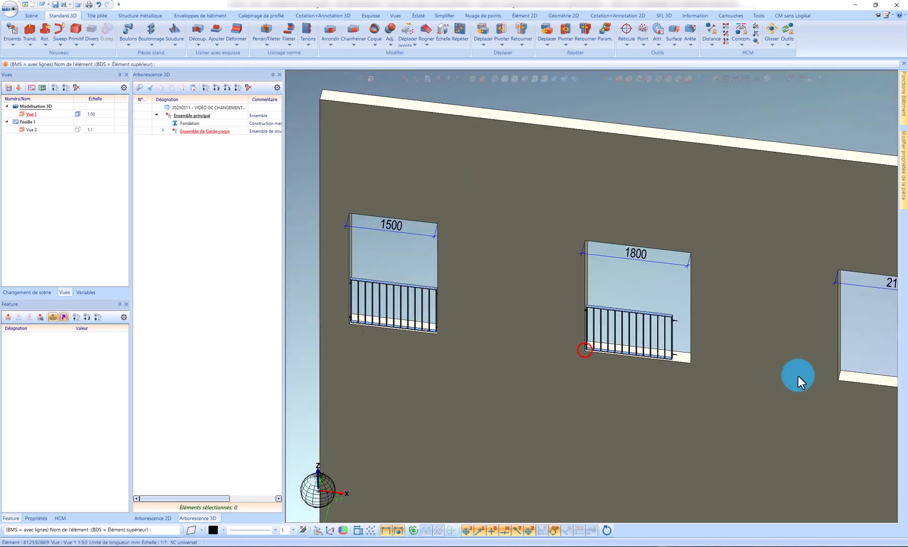
pyautogui.rightClick(839, 381)
pyautogui.scroll(-3, 551, 344)
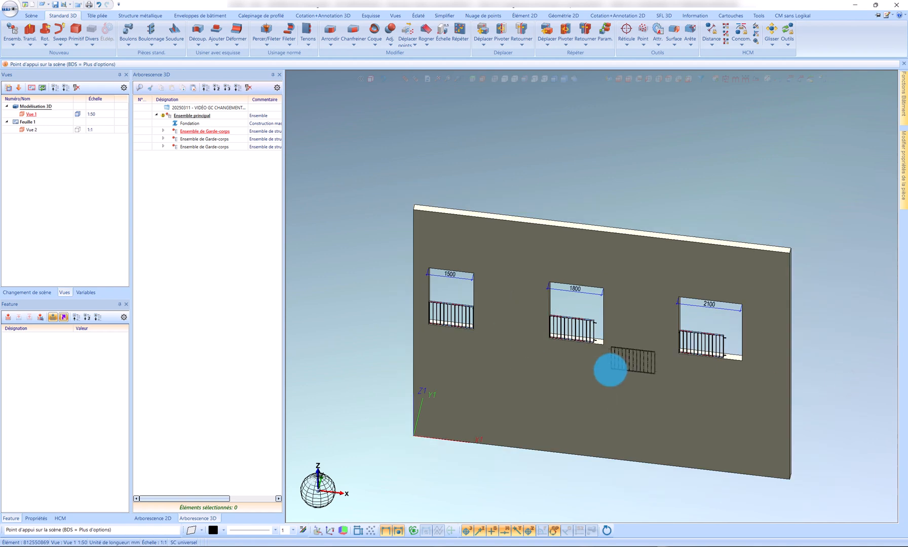
# Step: Select the end post Plat 50x10 of the 1800 opening's guardrail with its two Tube rond 16x1.5 spacers and two HUS-HR 8X95 screws
pyautogui.scroll(6, 628, 340)
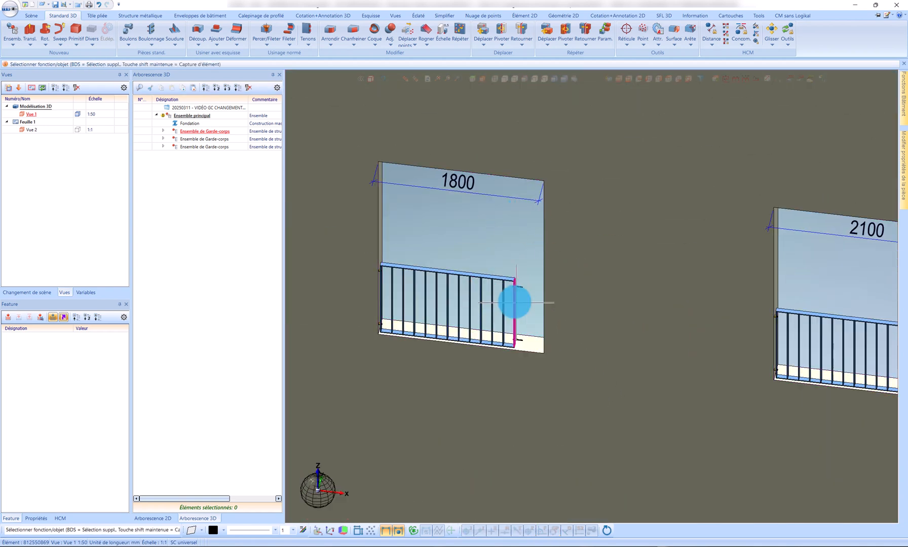
pyautogui.click(218, 149)
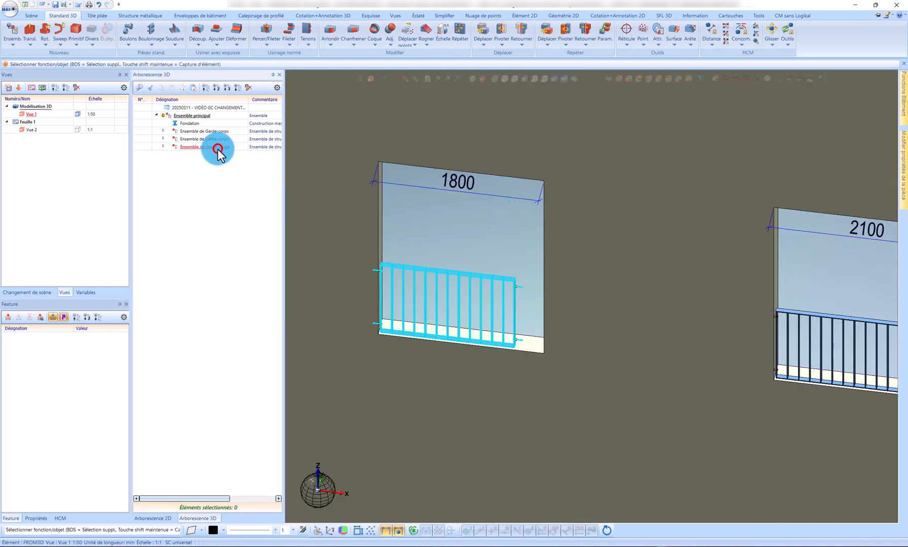
pyautogui.click(163, 146)
pyautogui.scroll(3, 532, 311)
pyautogui.scroll(3, 530, 310)
pyautogui.click(494, 279)
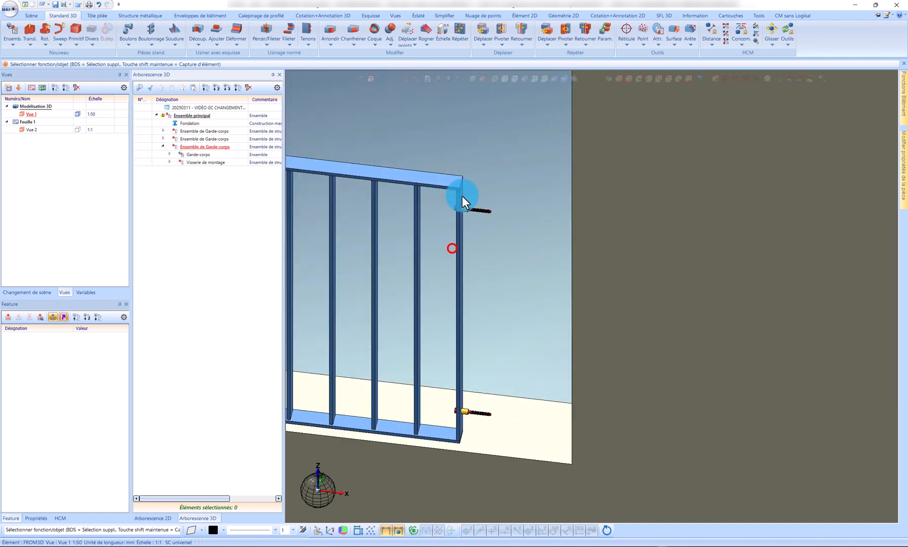
pyautogui.scroll(5, 461, 202)
pyautogui.keyDown('ctrl'); pyautogui.click(462, 211); pyautogui.keyUp('ctrl')
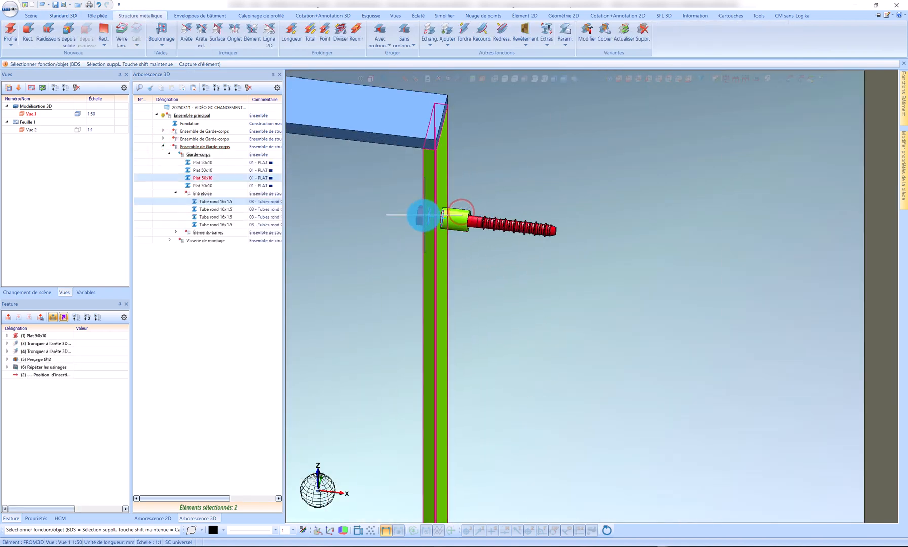
pyautogui.keyDown('ctrl'); pyautogui.click(422, 217); pyautogui.keyUp('ctrl')
pyautogui.scroll(-5, 522, 307)
pyautogui.scroll(5, 515, 352)
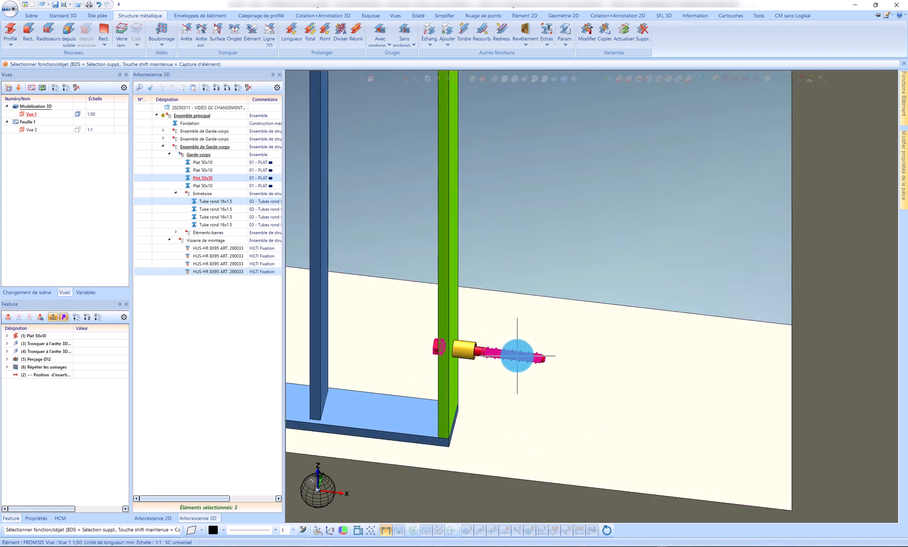
pyautogui.keyDown('ctrl'); pyautogui.click(516, 354); pyautogui.keyUp('ctrl')
pyautogui.keyDown('ctrl'); pyautogui.click(462, 350); pyautogui.keyUp('ctrl')
# Step: Move the selected post, spacers and screws by 300 mm from the spacer's end point onto the 1800 opening's side face
pyautogui.rightClick(209, 204)
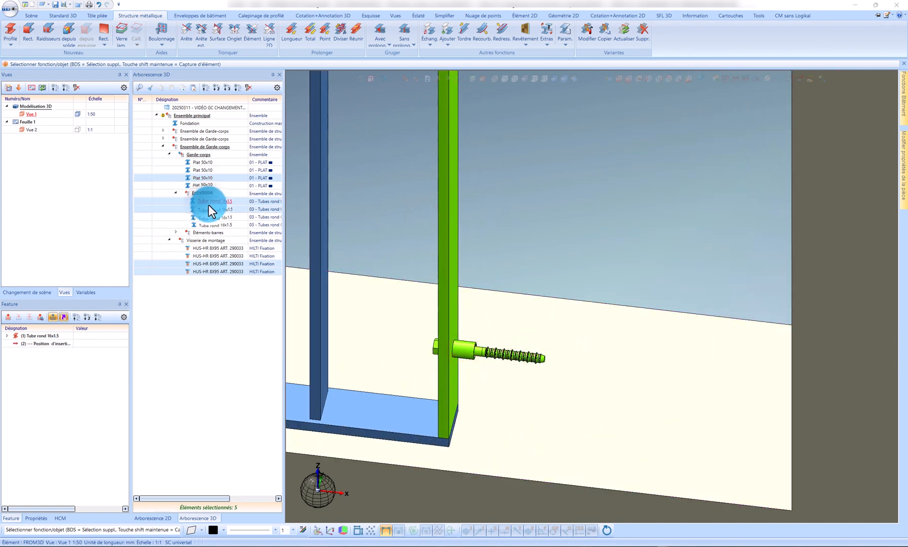
pyautogui.click(419, 326)
pyautogui.click(450, 59)
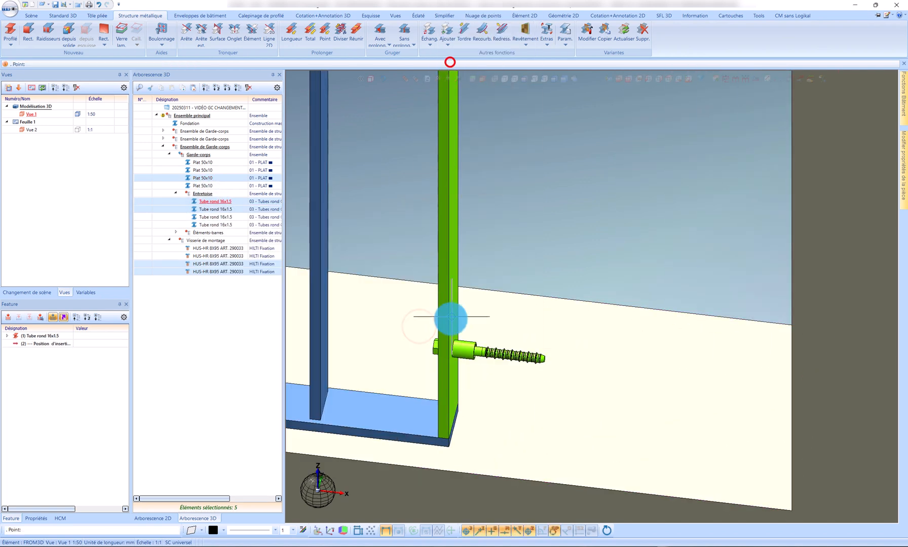
pyautogui.scroll(5, 512, 385)
pyautogui.click(522, 393)
pyautogui.scroll(-5, 466, 294)
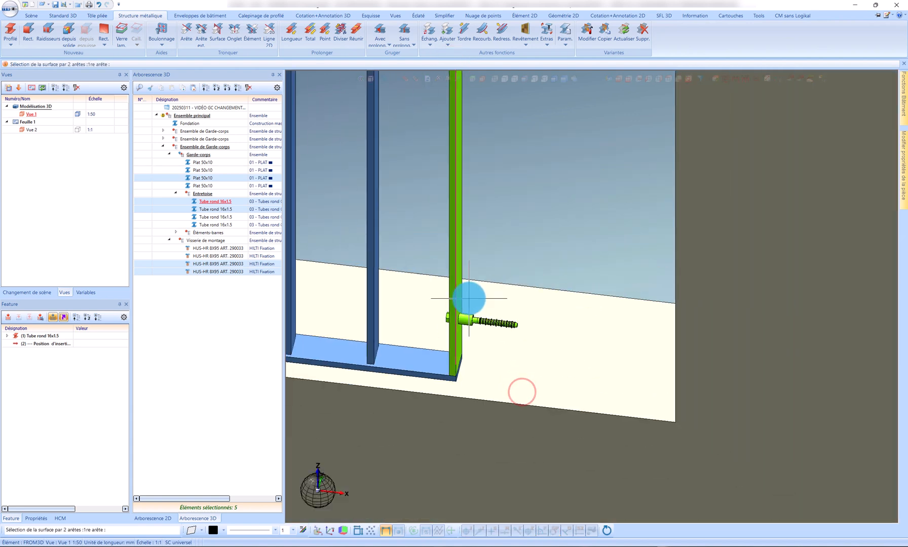
pyautogui.scroll(2, 697, 352)
pyautogui.scroll(-2, 698, 352)
pyautogui.click(682, 329)
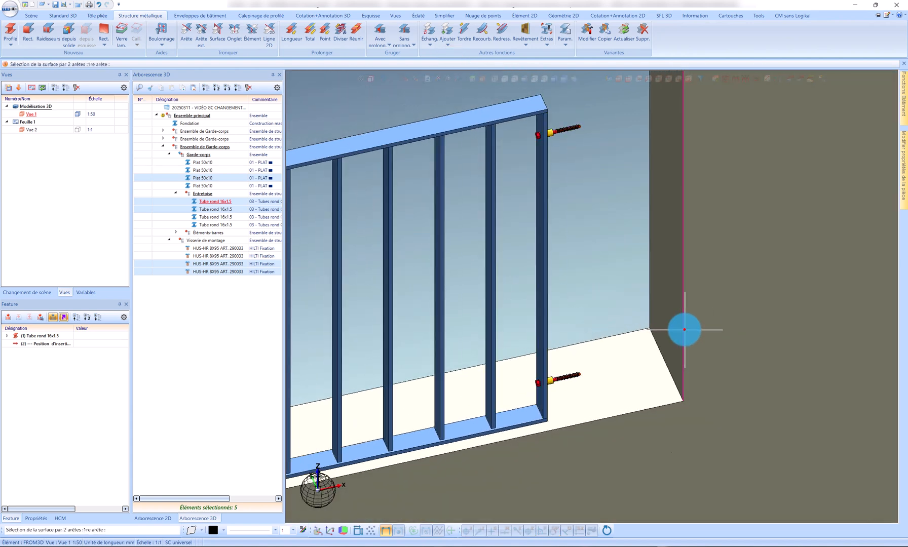
pyautogui.click(631, 298)
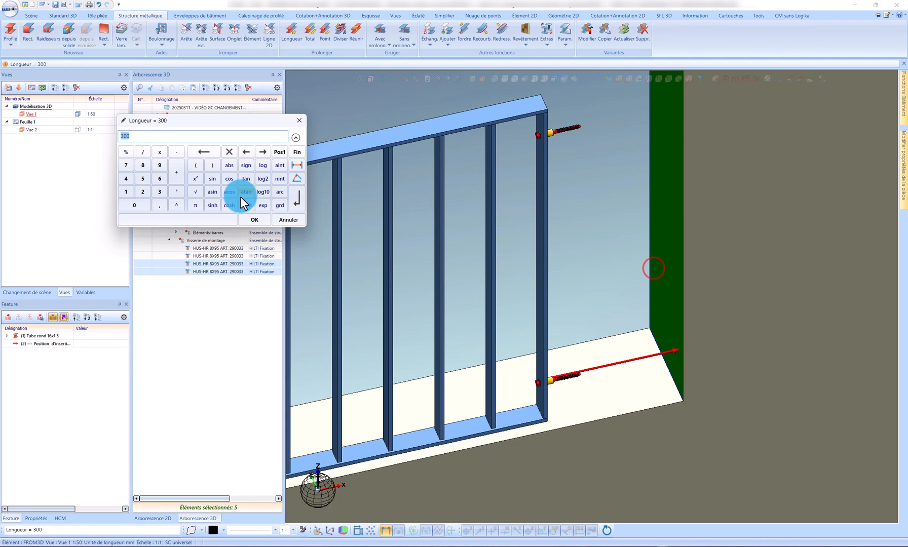
pyautogui.click(252, 220)
# Step: Select the end post Plat 50x10 of the 2100 opening's guardrail with its two Tube rond 16x1.5 spacers and two HUS-HR 8X95 screws
pyautogui.scroll(-2, 629, 254)
pyautogui.scroll(-10, 429, 233)
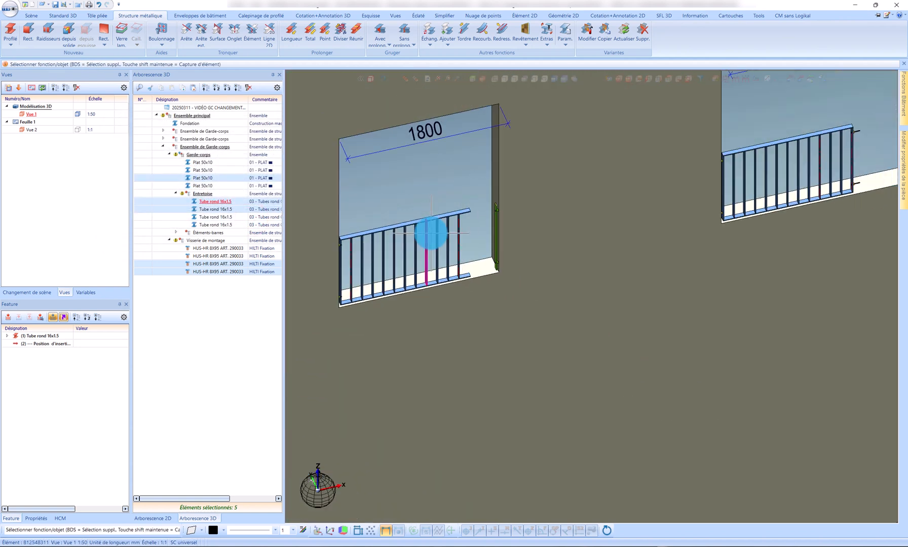
pyautogui.scroll(10, 624, 180)
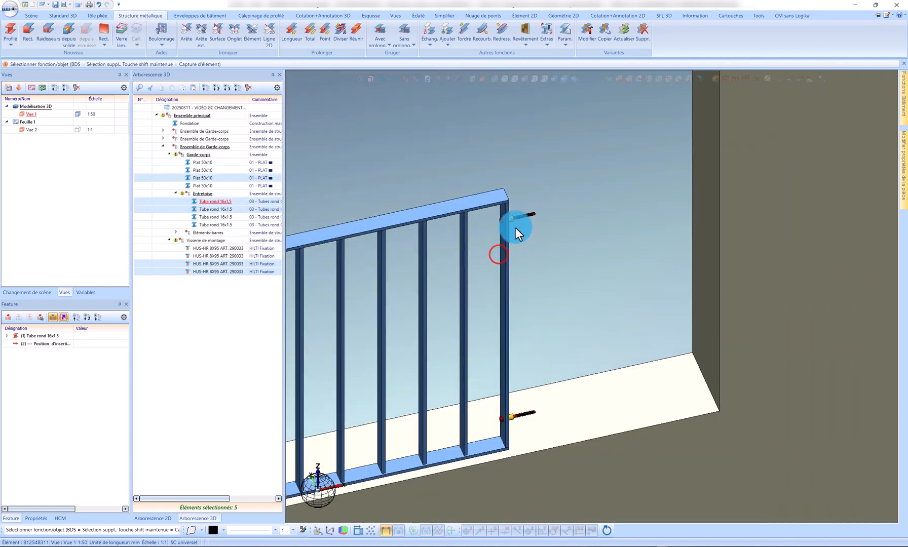
pyautogui.click(515, 227)
pyautogui.scroll(5, 506, 213)
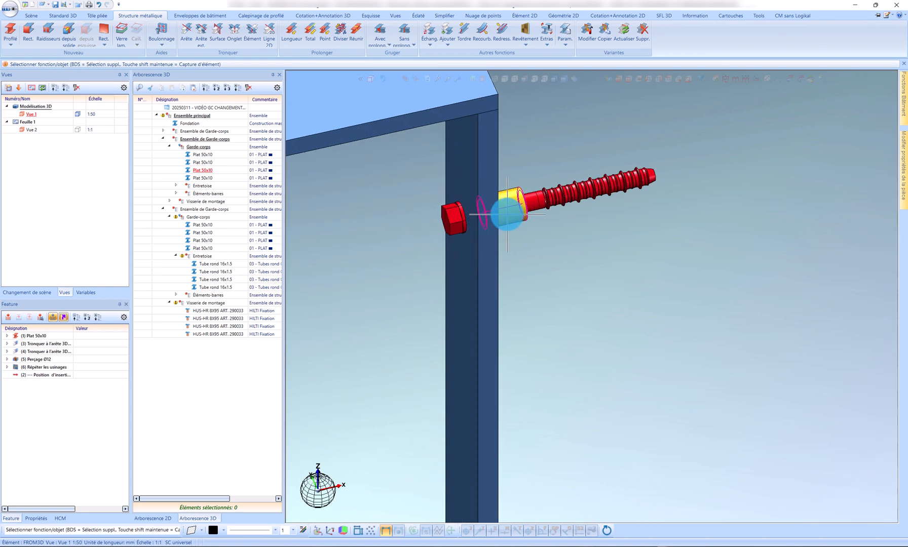
pyautogui.click(453, 215)
pyautogui.scroll(-5, 568, 304)
pyautogui.scroll(5, 548, 504)
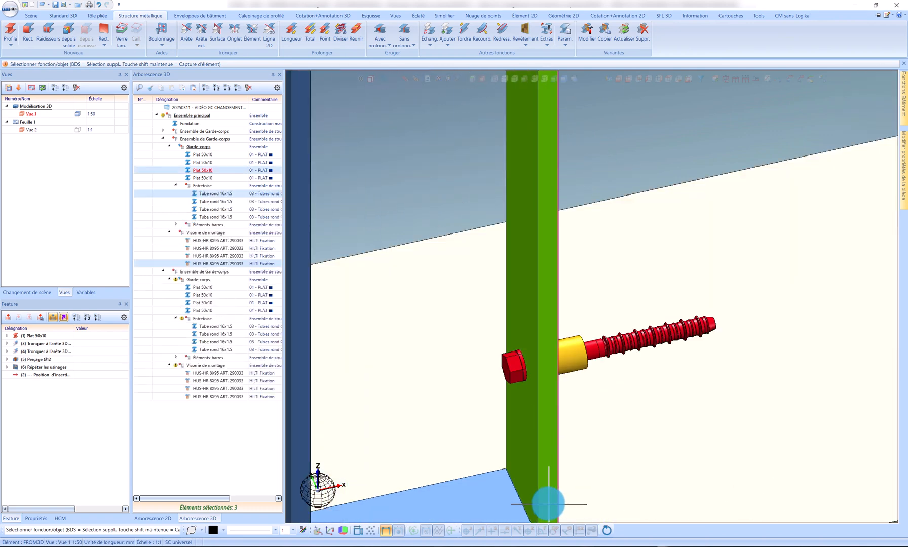
pyautogui.click(515, 368)
pyautogui.click(568, 355)
pyautogui.scroll(-5, 624, 371)
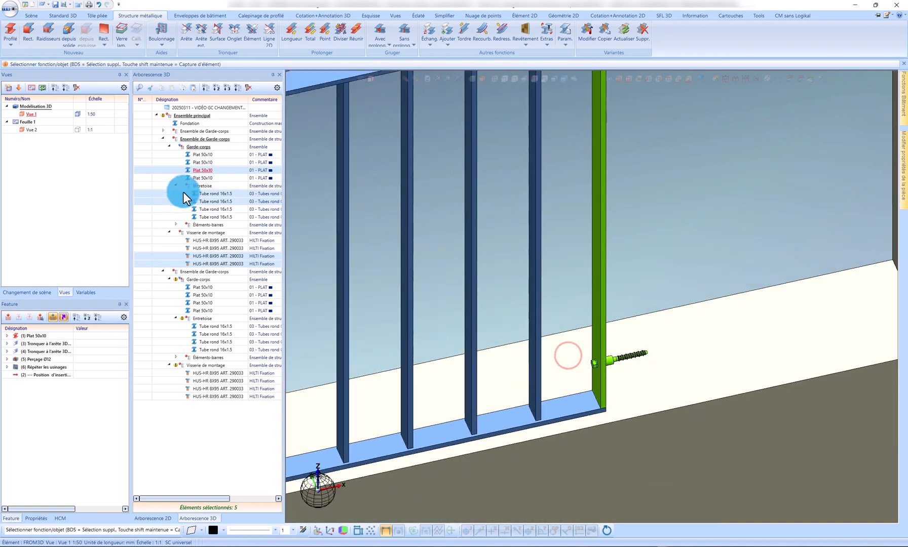
# Step: Move the selected post, spacers and screws from the spacer's end point onto the 2100 opening's side face
pyautogui.rightClick(212, 194)
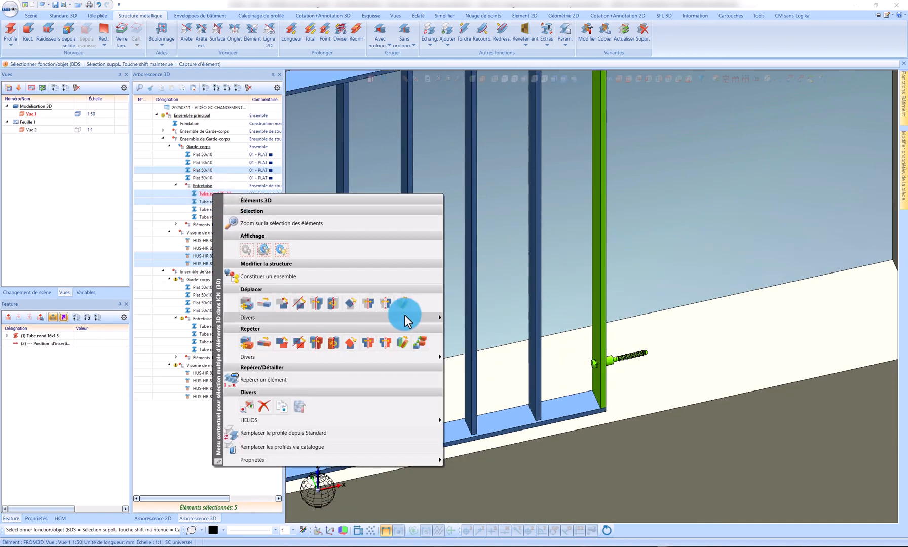
pyautogui.click(404, 316)
pyautogui.click(472, 58)
pyautogui.scroll(8, 624, 331)
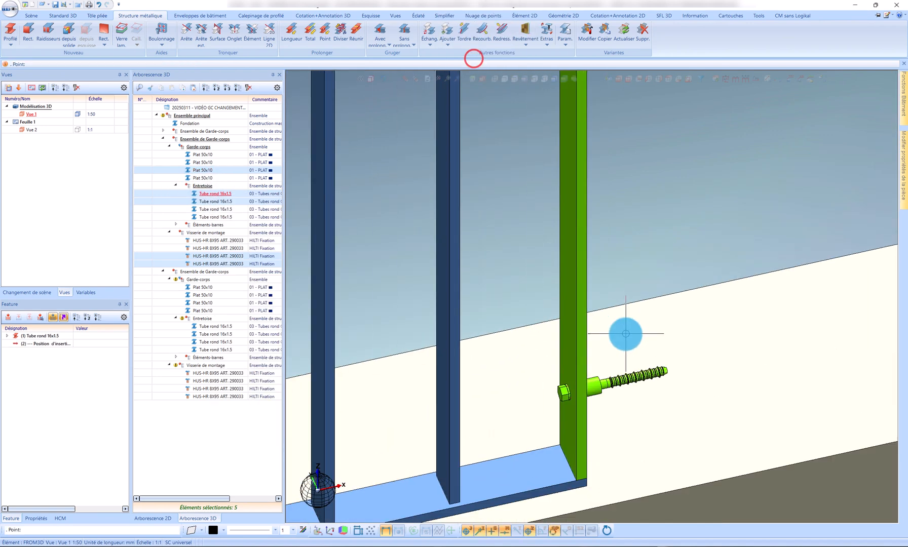
pyautogui.click(524, 434)
pyautogui.scroll(-10, 482, 405)
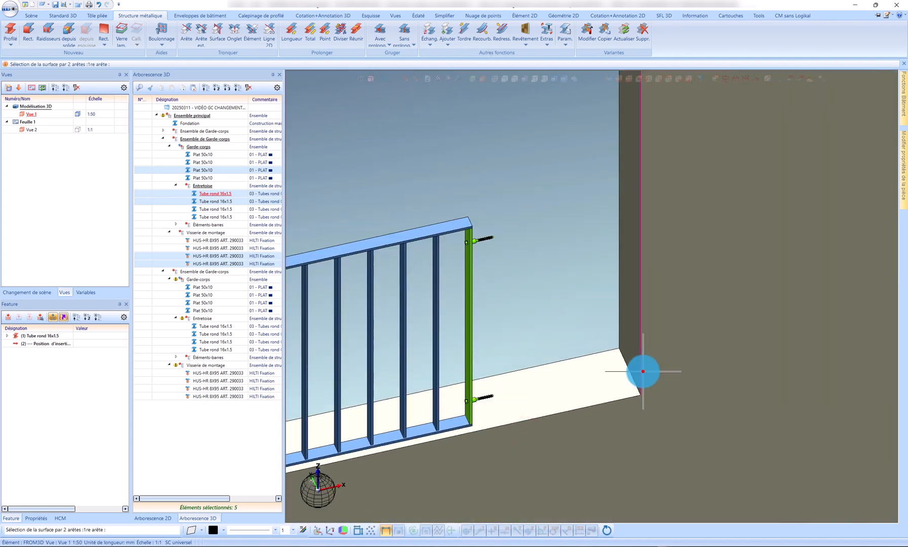
pyautogui.click(642, 372)
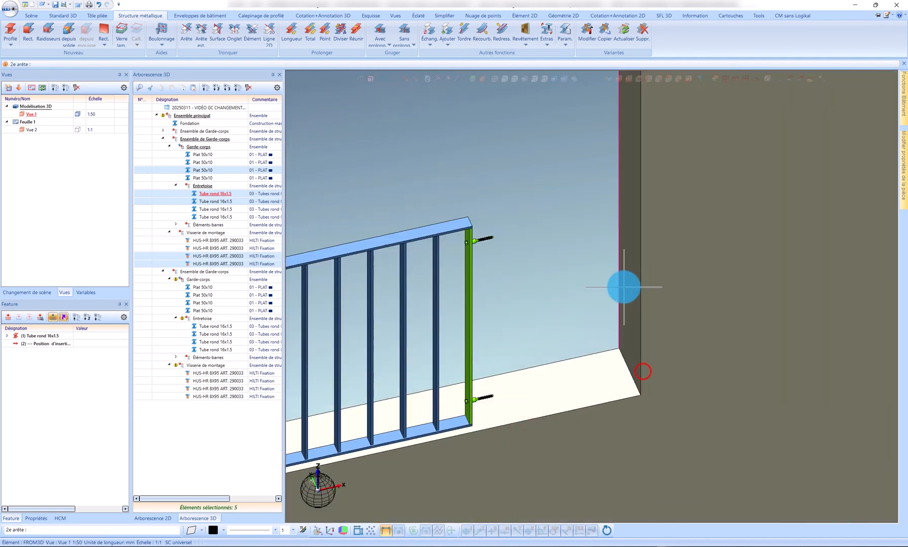
pyautogui.click(622, 284)
pyautogui.click(249, 221)
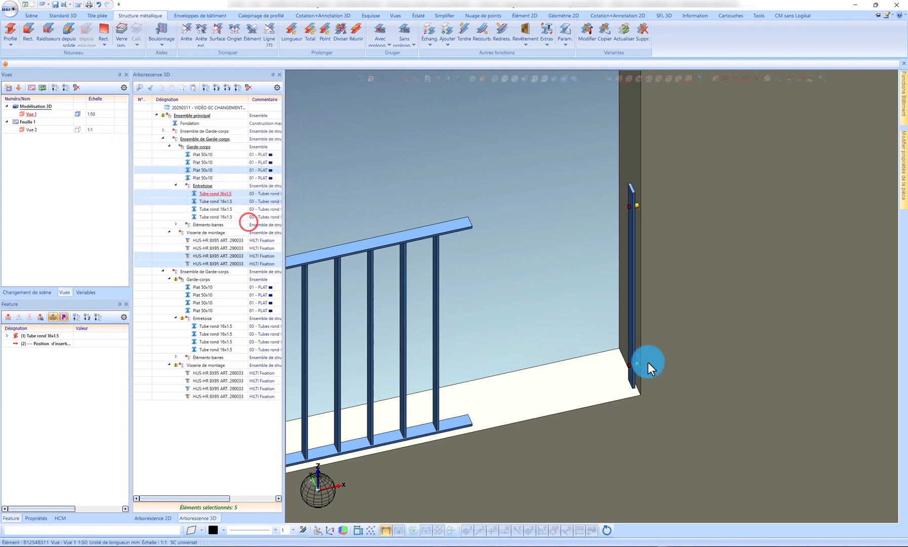
# Step: Activate the 2100 opening's Ensemble de Garde-corps and recalculate its features
pyautogui.scroll(-4, 659, 259)
pyautogui.scroll(-3, 672, 256)
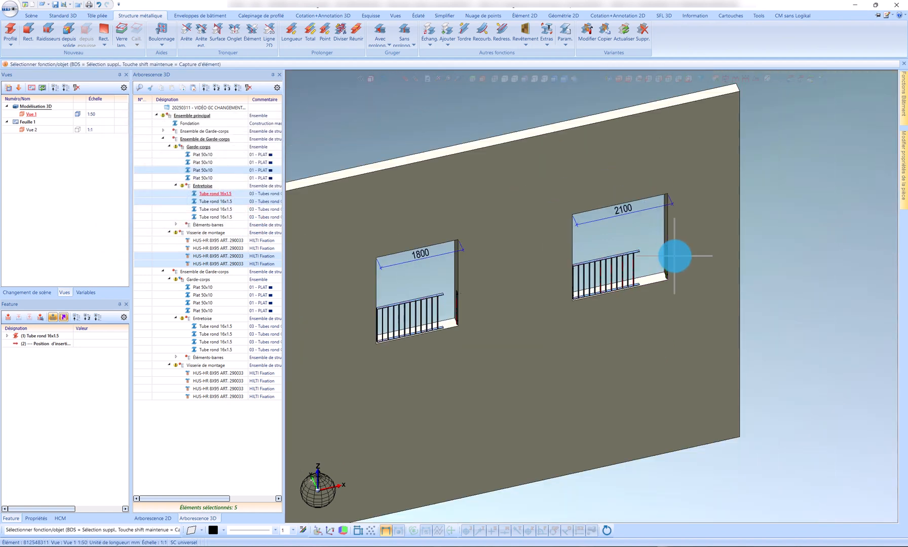
pyautogui.scroll(3, 422, 318)
pyautogui.click(197, 147)
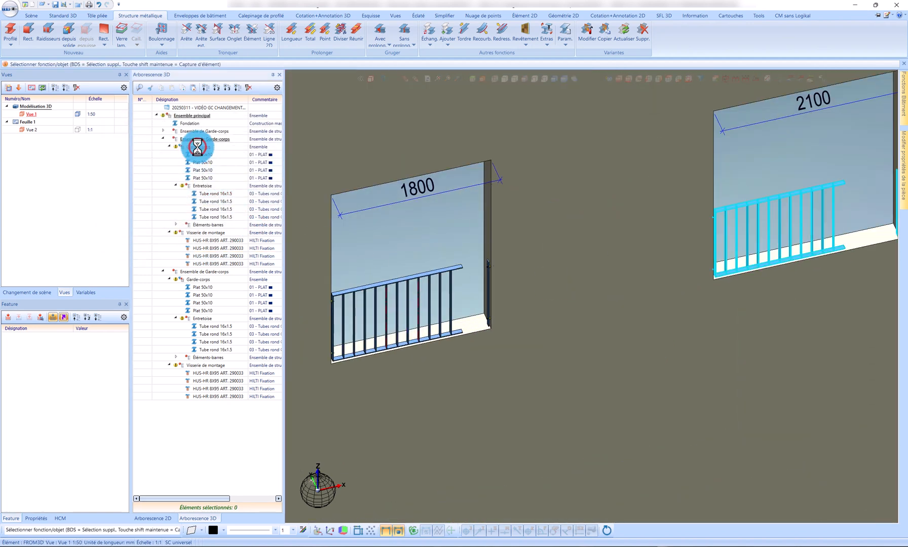
pyautogui.click(205, 139)
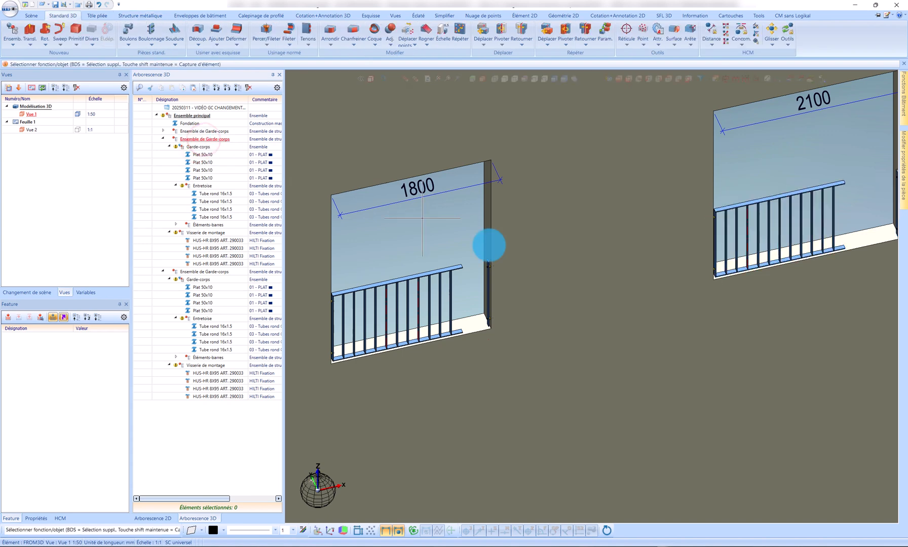
pyautogui.scroll(-2, 497, 253)
pyautogui.click(218, 140)
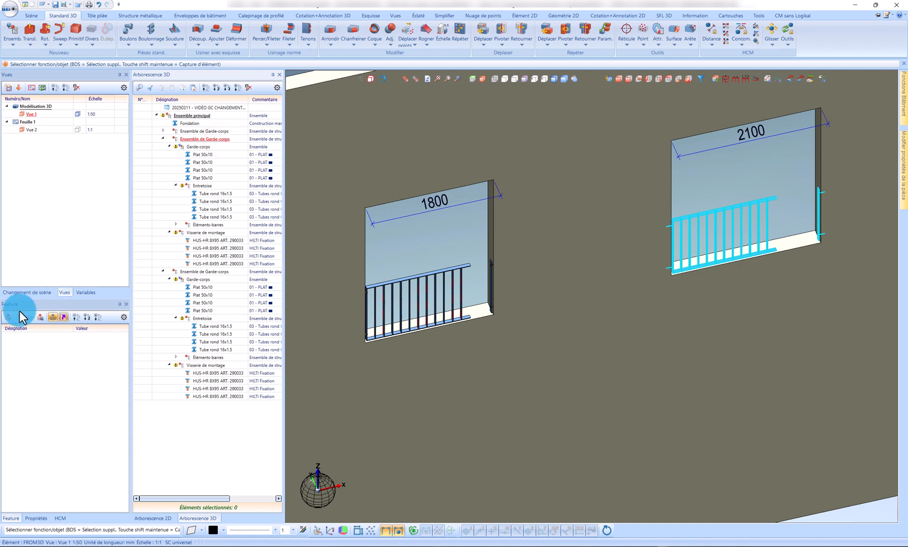
pyautogui.click(7, 319)
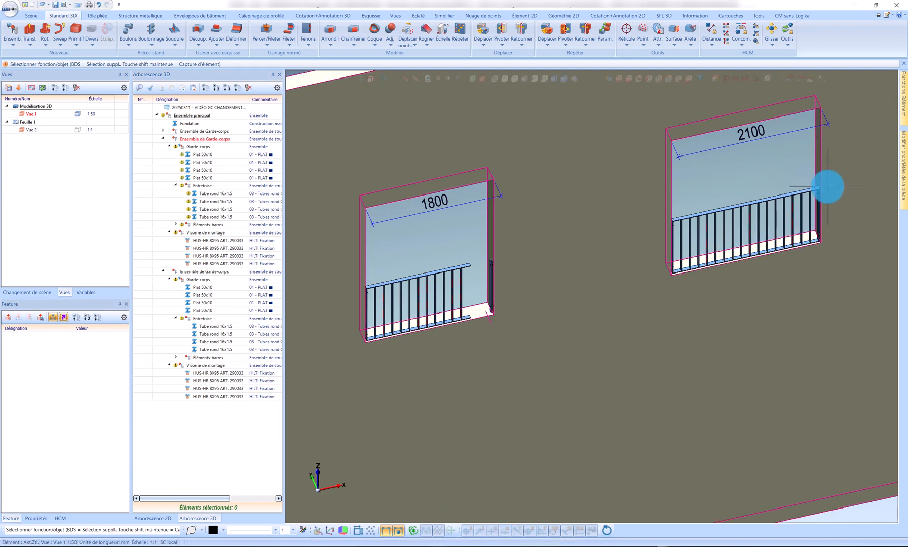
# Step: Activate the 1800 opening's Ensemble de Garde-corps and recalculate its features
pyautogui.scroll(4, 839, 203)
pyautogui.scroll(-6, 838, 203)
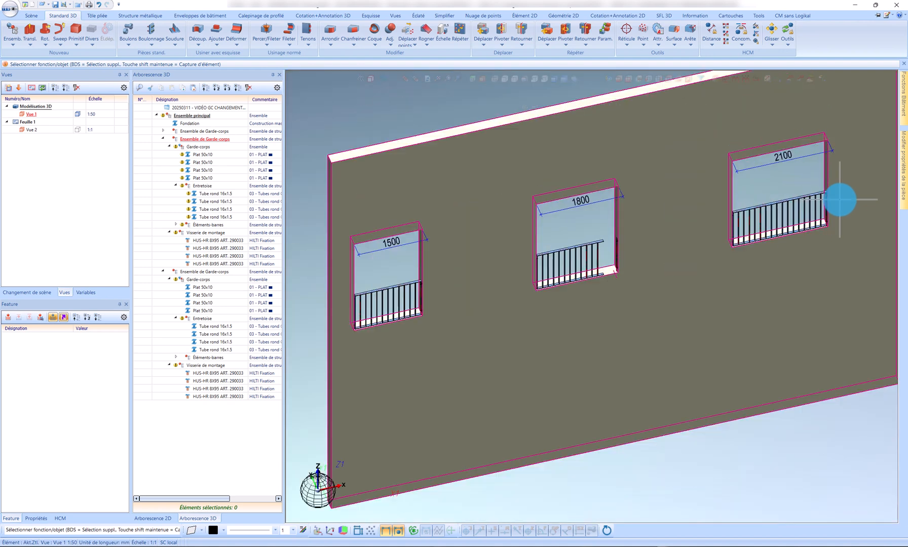
pyautogui.scroll(3, 567, 286)
pyautogui.click(532, 237)
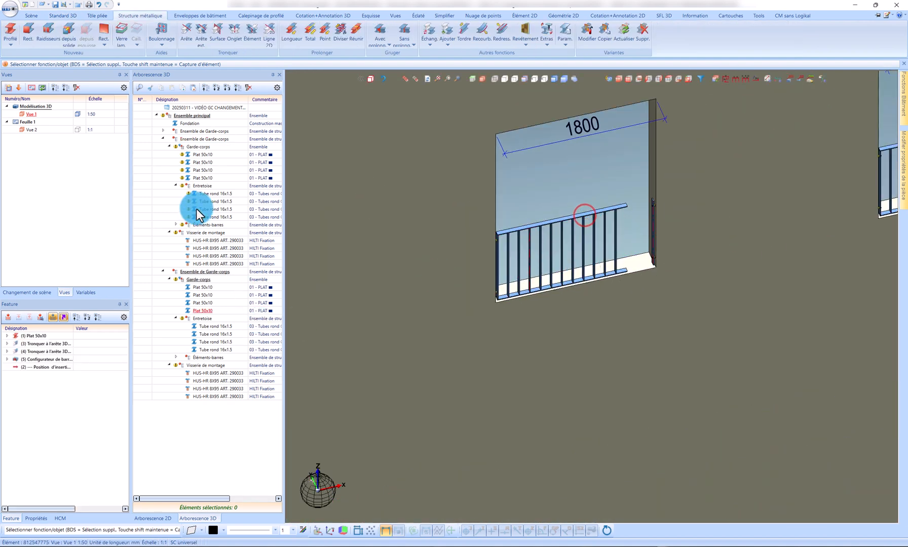
pyautogui.click(209, 272)
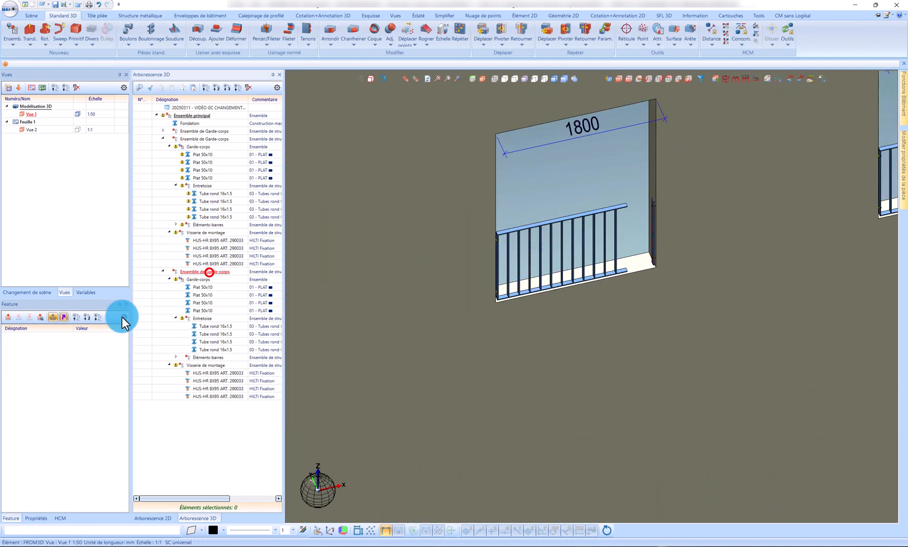
pyautogui.click(8, 317)
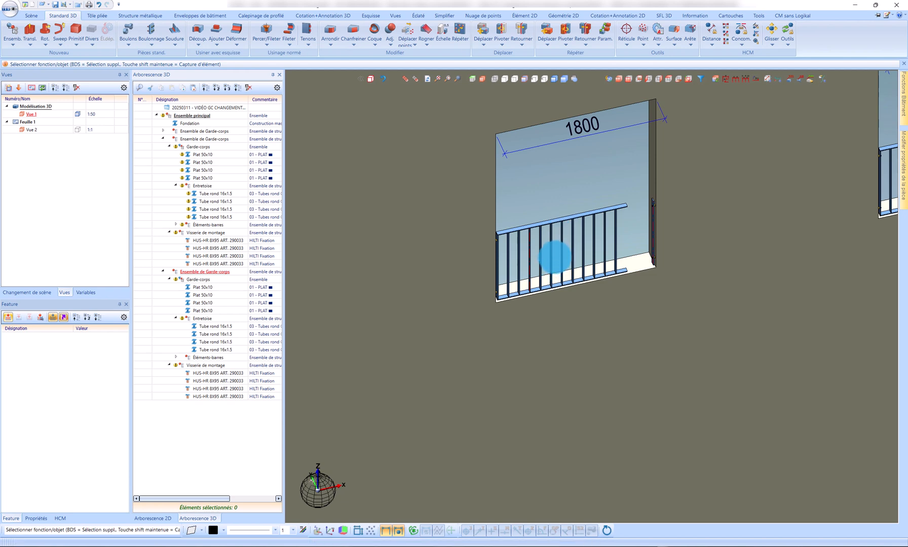
# Step: Examine the guardrails in the 1800 and 2100 openings to check their fit and bar layout
pyautogui.scroll(-4, 584, 211)
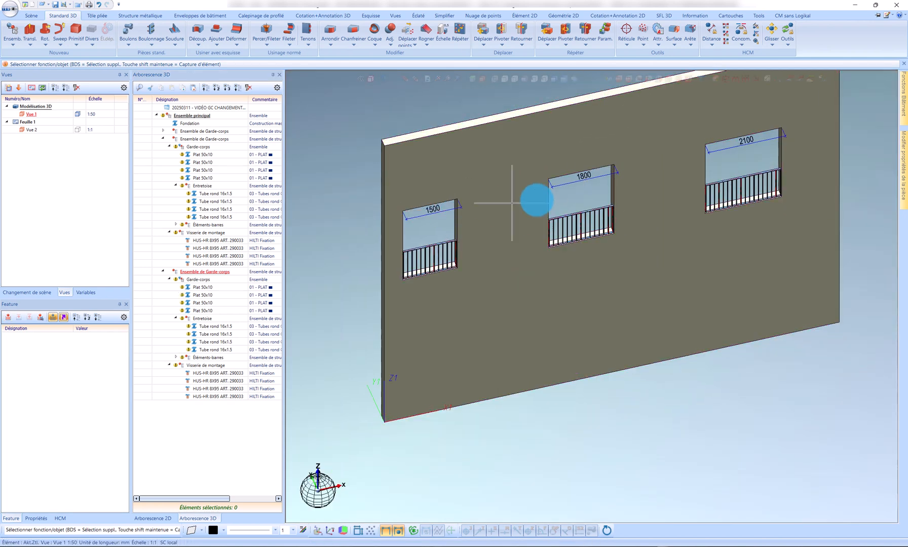
pyautogui.scroll(2, 790, 135)
pyautogui.scroll(-2, 790, 135)
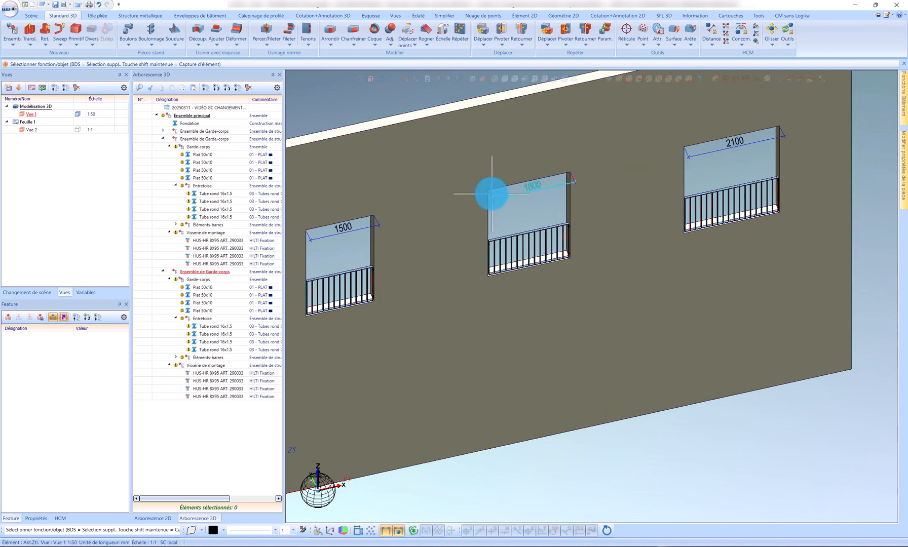
pyautogui.scroll(4, 783, 193)
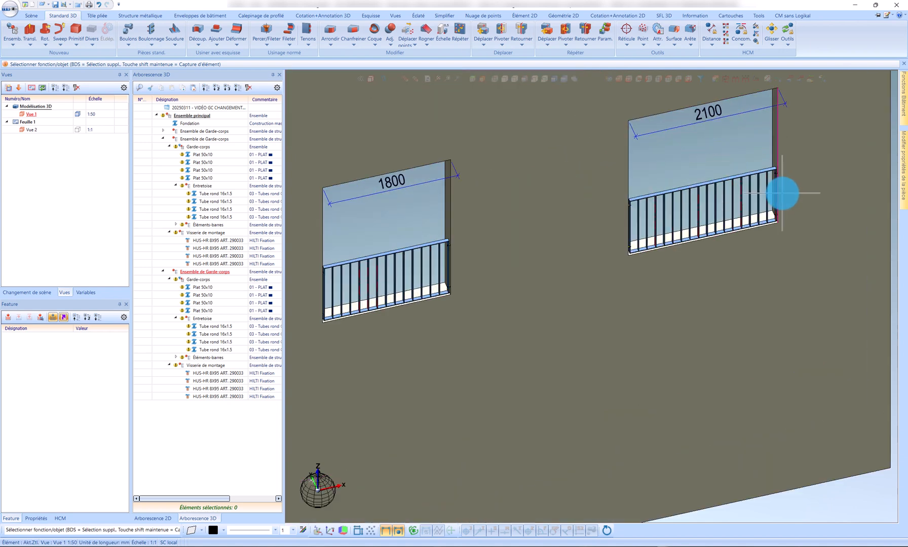
pyautogui.scroll(-2, 714, 238)
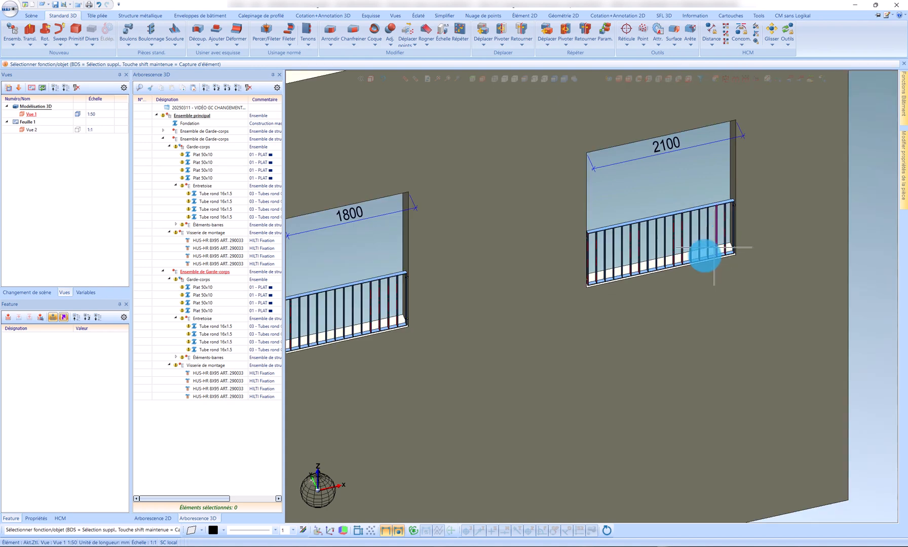
pyautogui.scroll(1, 593, 284)
pyautogui.scroll(-4, 619, 283)
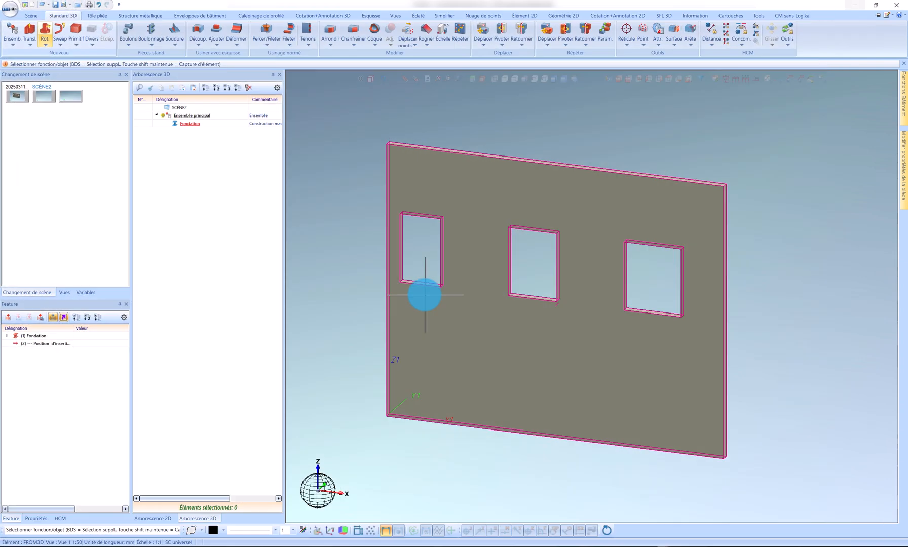
# Step: Create a structure assembly in SCÈNE2 with the ID number "Ensemble de garde-corps"
pyautogui.scroll(1, 417, 280)
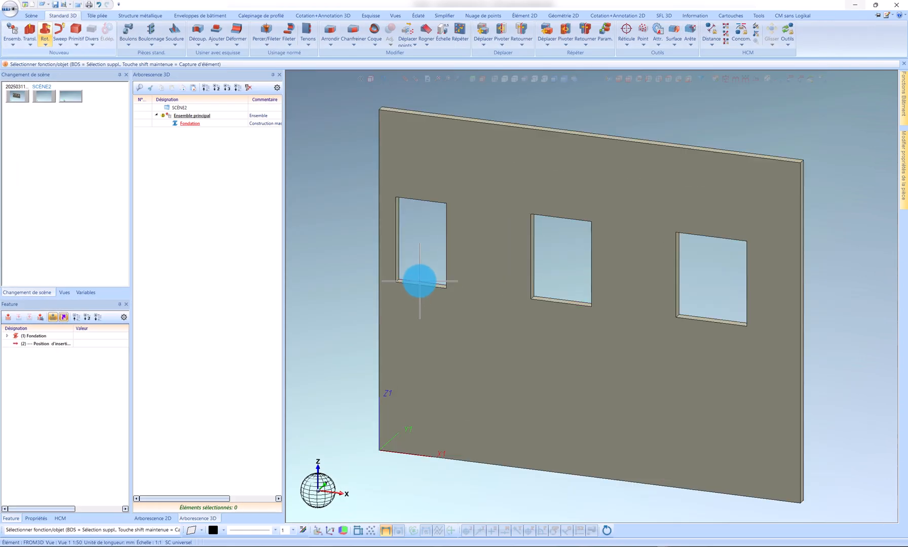
pyautogui.scroll(1, 420, 282)
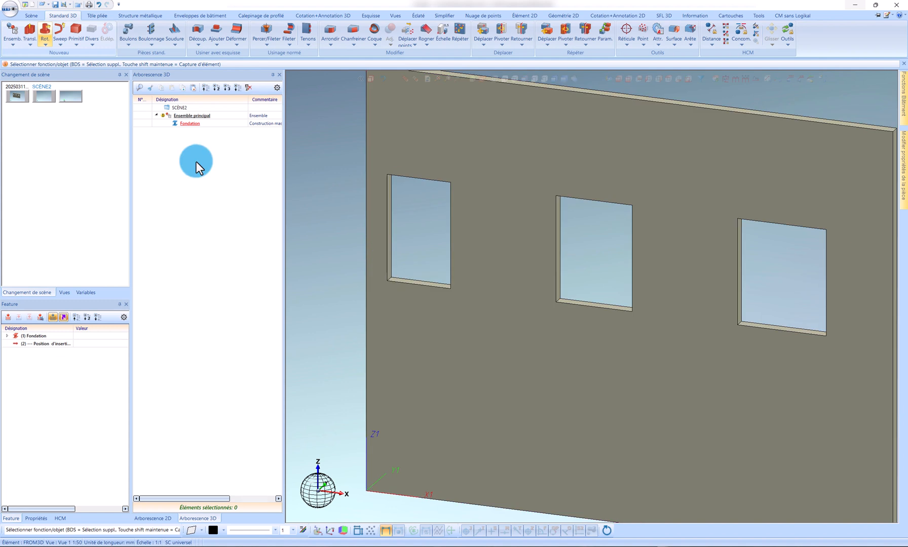
pyautogui.rightClick(199, 182)
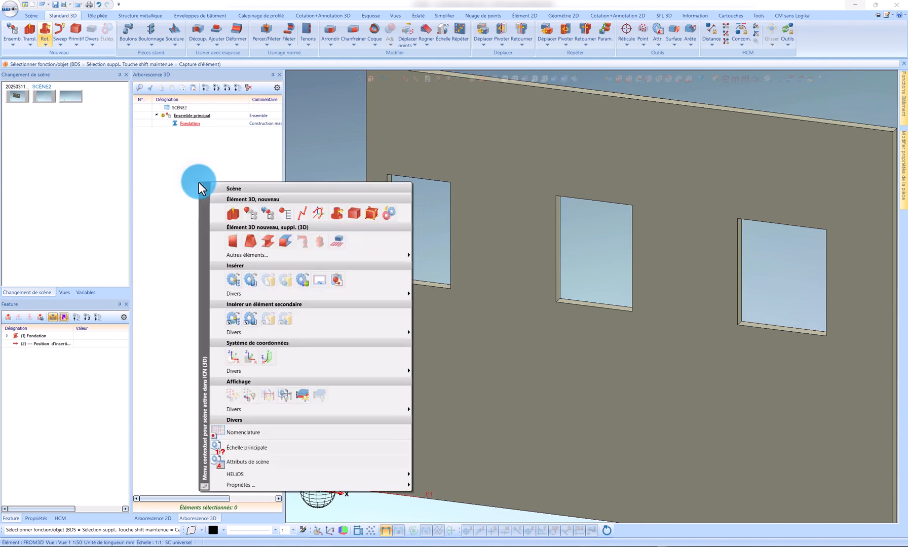
pyautogui.click(274, 209)
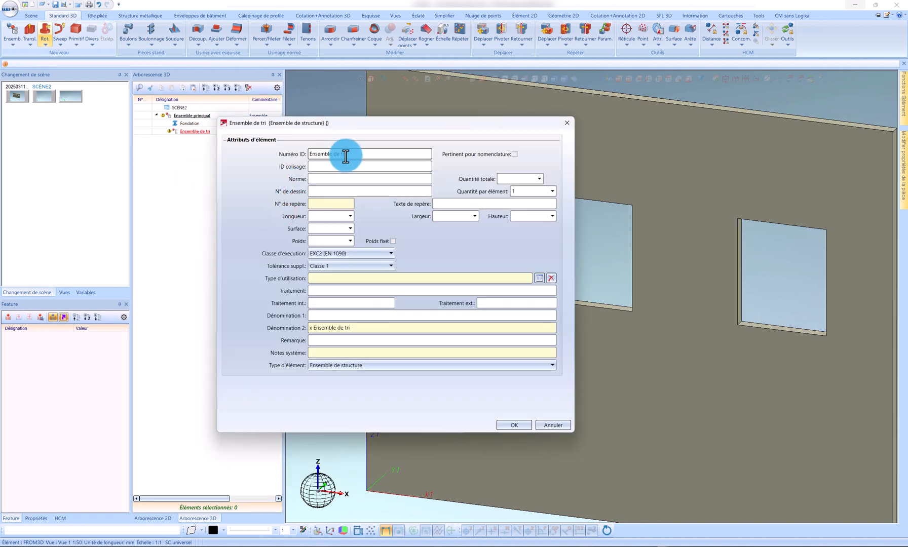
pyautogui.write('Ens')
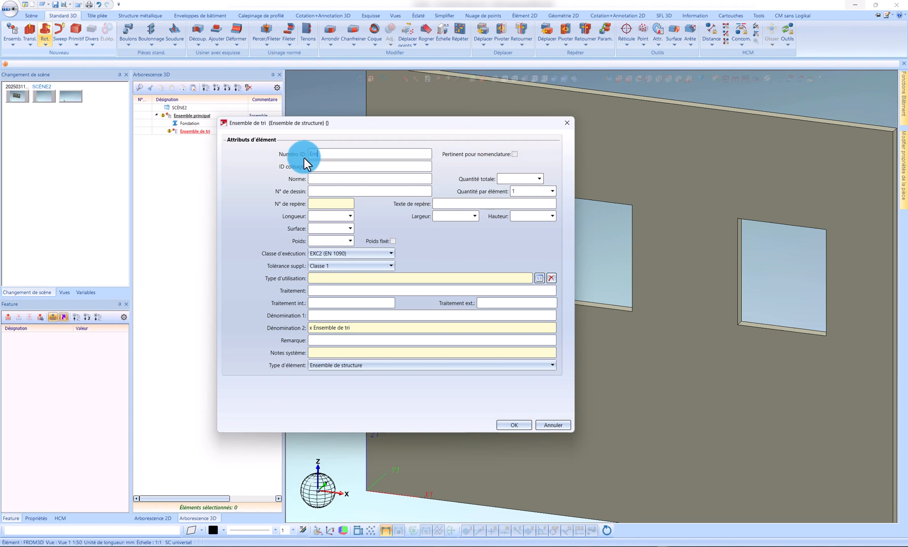
pyautogui.write('emble de garde-corps')
pyautogui.press('Return')
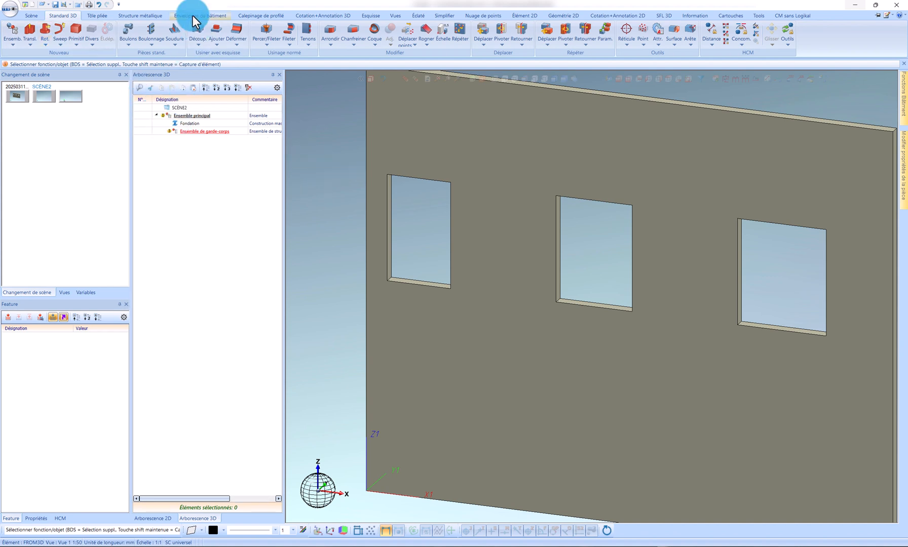
# Step: Create an assembly named "Garde-corps" and nest it inside Ensemble de garde-corps
pyautogui.rightClick(206, 147)
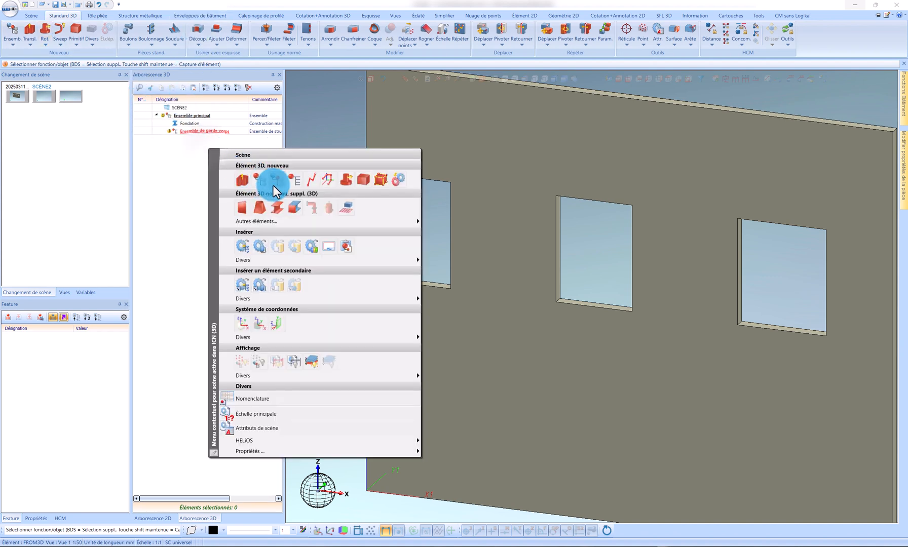
pyautogui.click(277, 185)
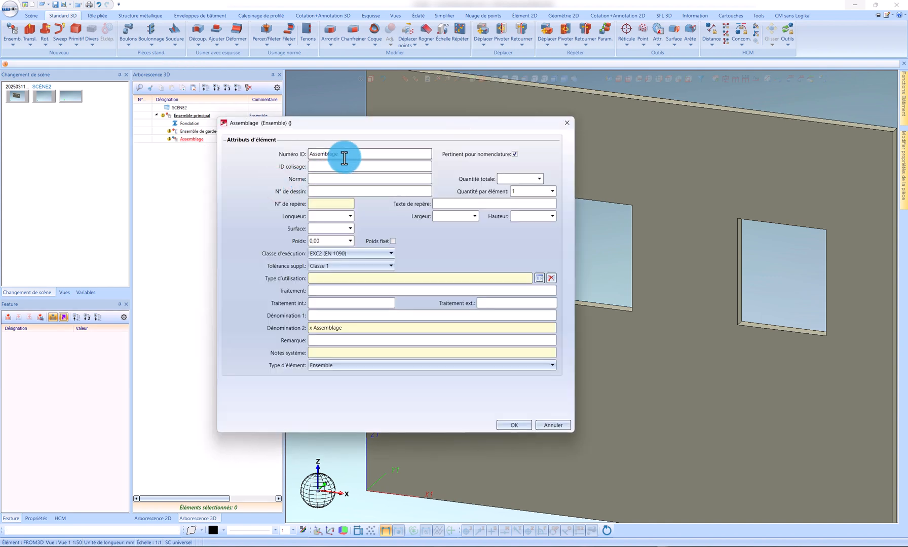
pyautogui.doubleClick(345, 156)
pyautogui.write('Garde-co')
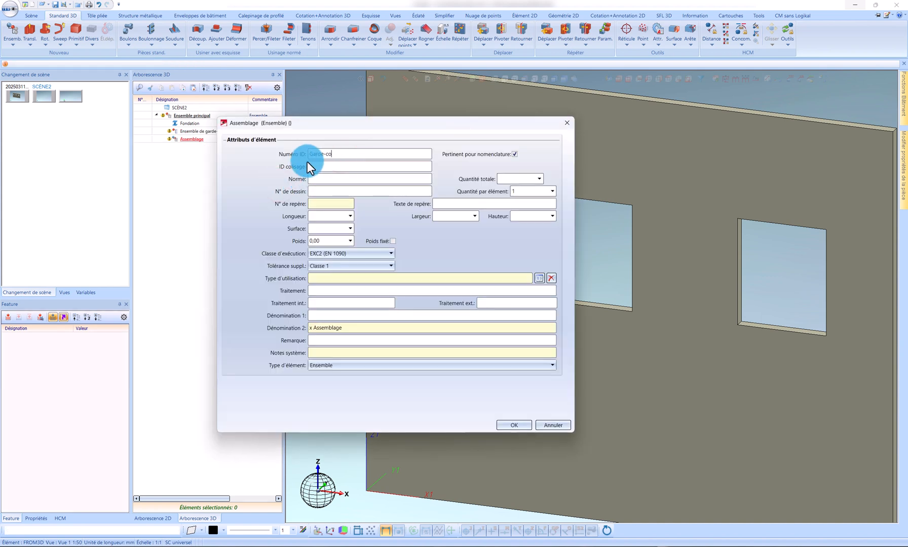
pyautogui.write('rps')
pyautogui.press('Return')
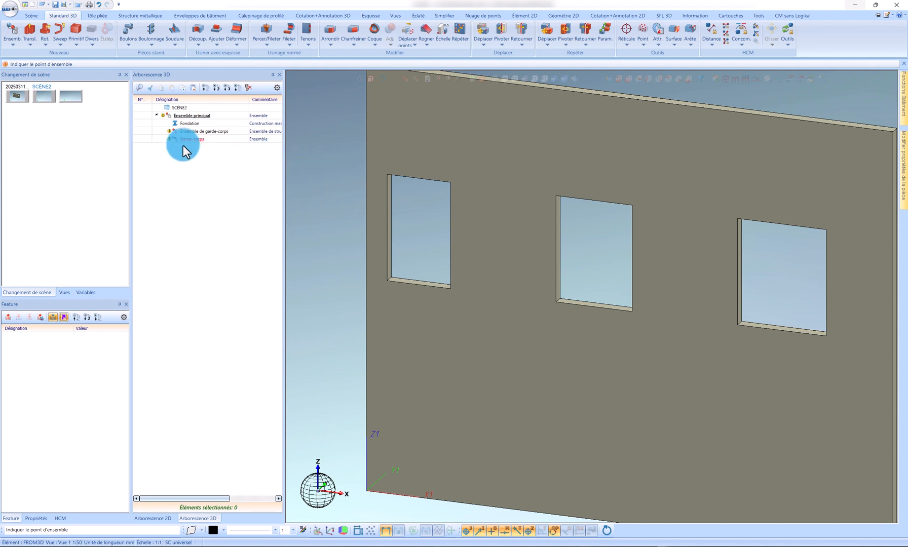
pyautogui.moveTo(195, 137); pyautogui.dragTo(197, 131)
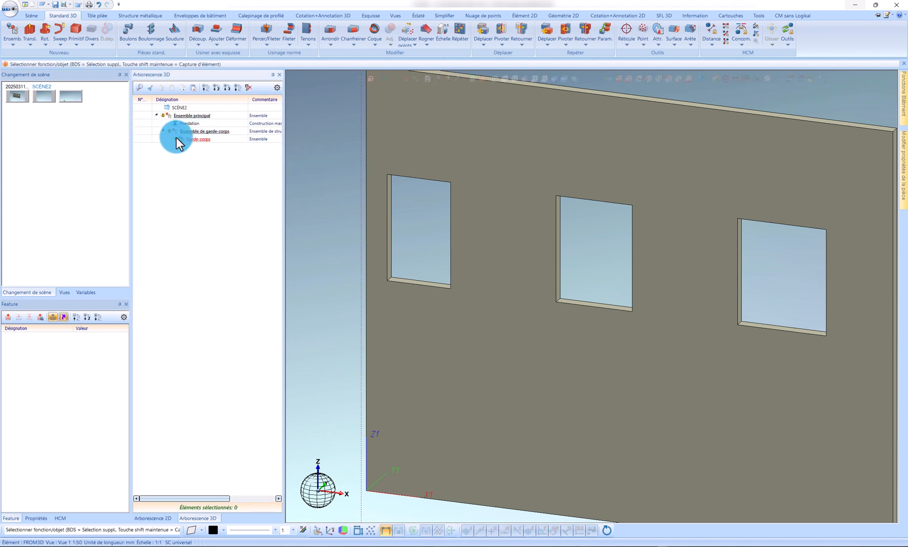
# Step: Start a new steel profile and open the catalogue series 01 - PLAT Acier/ Inox (DIN EN 10058) for its section
pyautogui.click(158, 17)
pyautogui.click(9, 32)
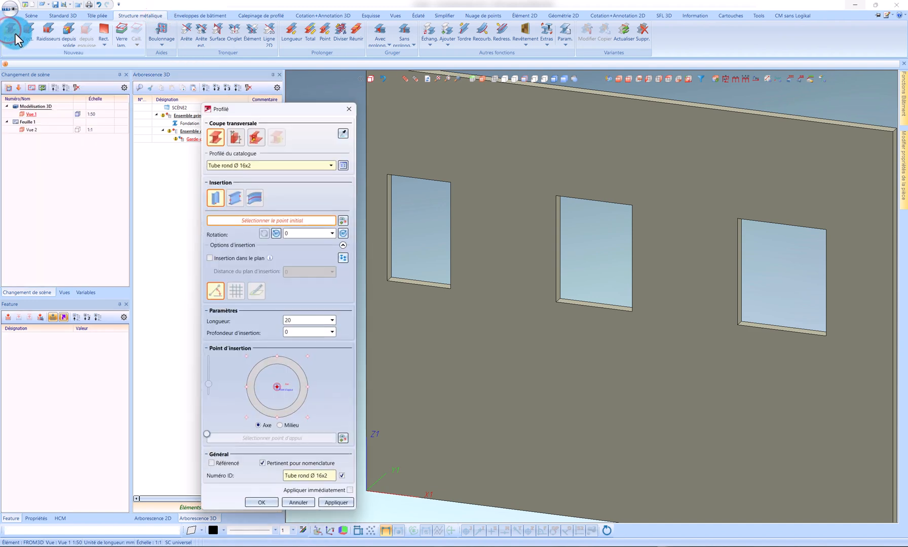
pyautogui.click(344, 166)
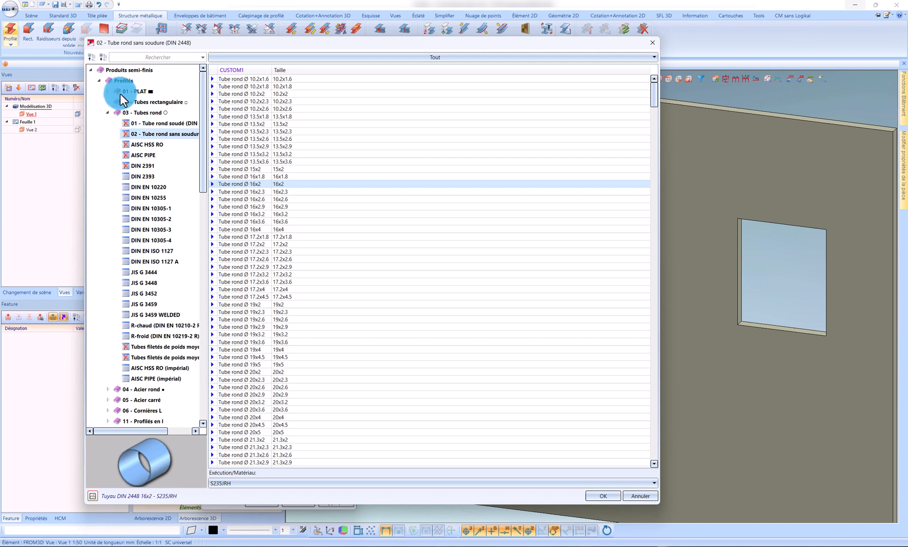
pyautogui.click(109, 91)
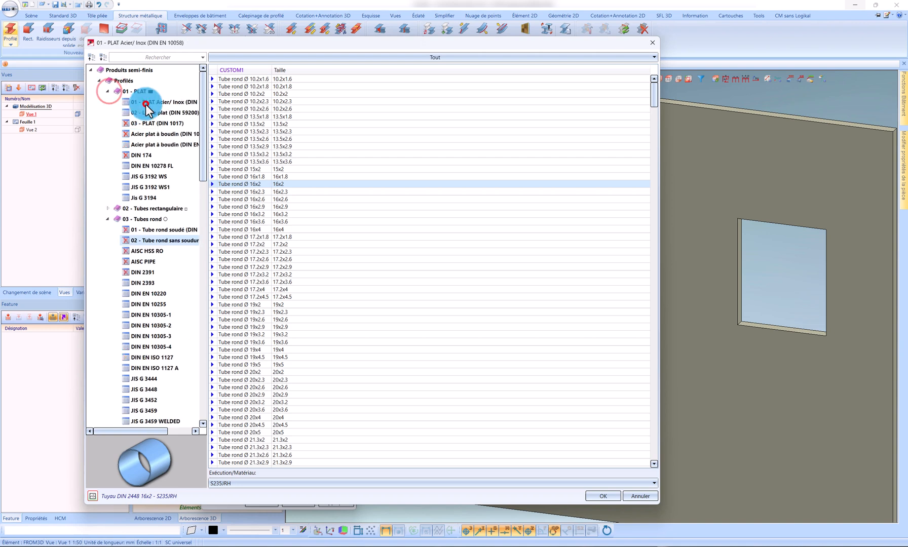
pyautogui.click(127, 102)
# Step: Set the profile's material to S235JR and choose the Plat 50x10 section
pyautogui.scroll(-6, 255, 406)
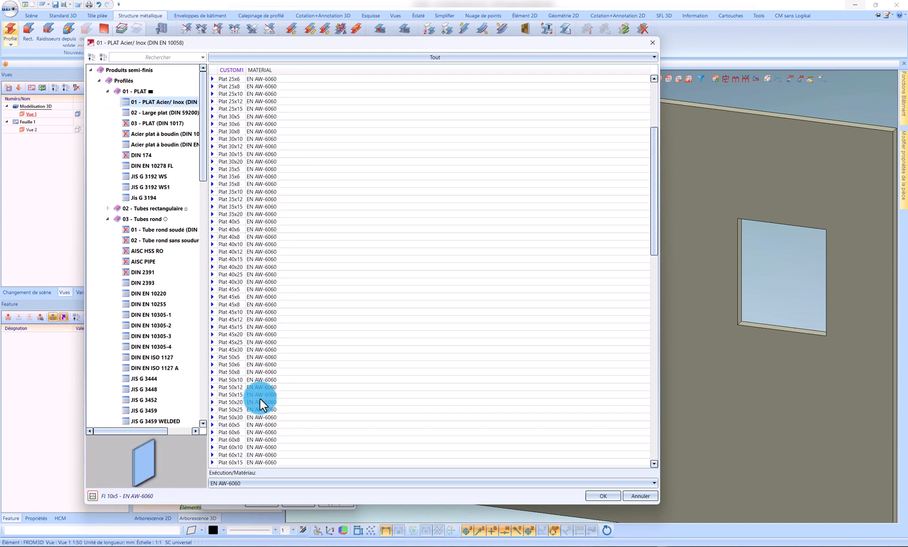
pyautogui.click(254, 381)
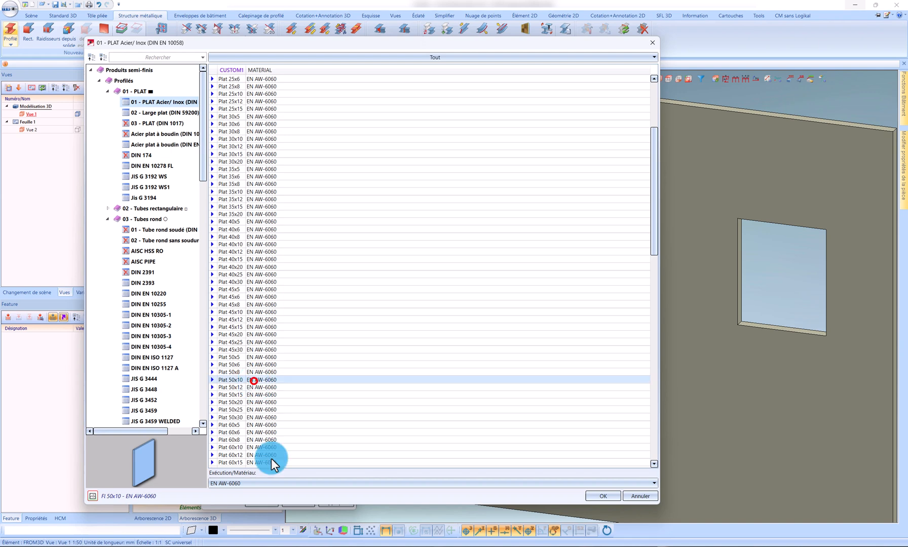
pyautogui.click(236, 486)
pyautogui.click(238, 502)
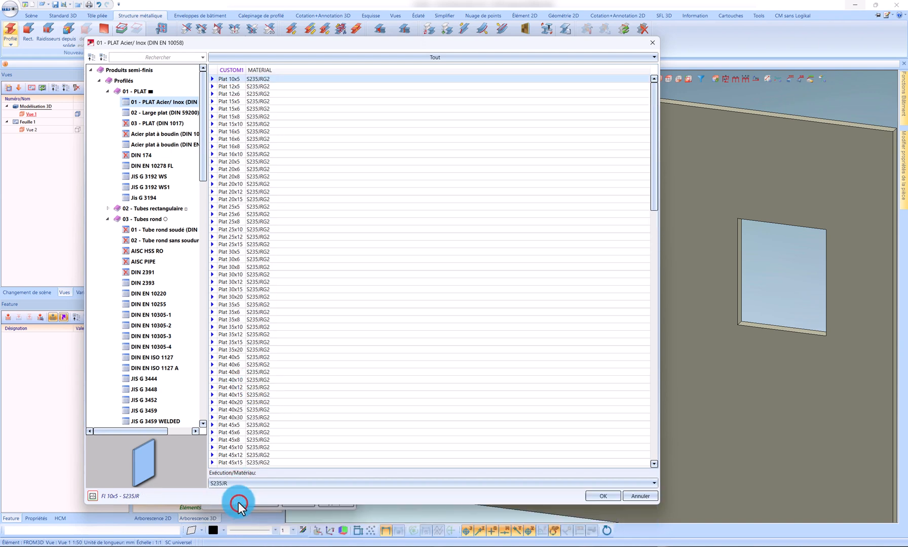
pyautogui.click(236, 334)
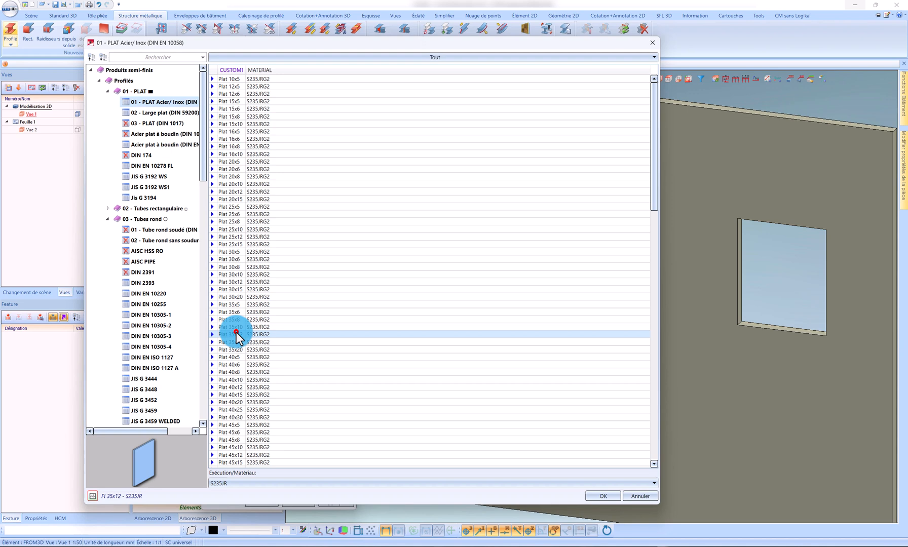
pyautogui.scroll(-4, 248, 431)
pyautogui.click(243, 425)
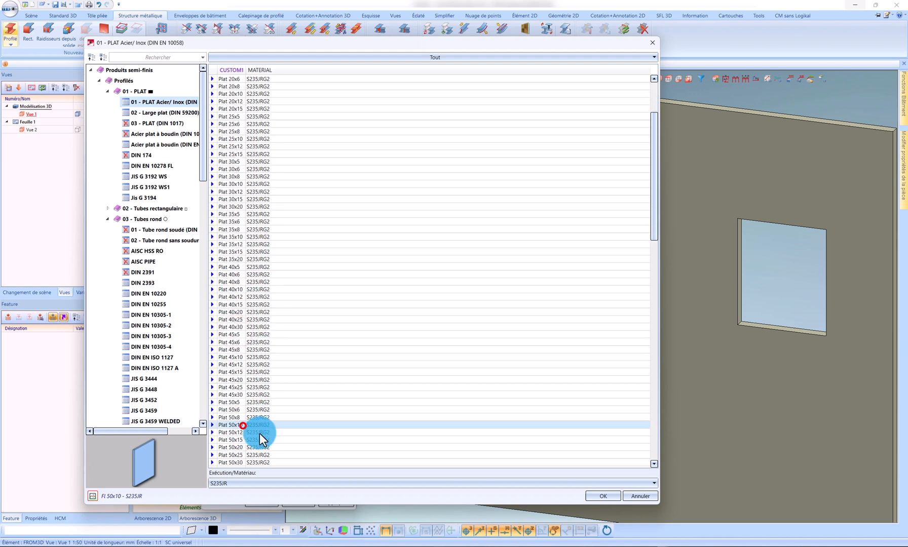
pyautogui.click(597, 499)
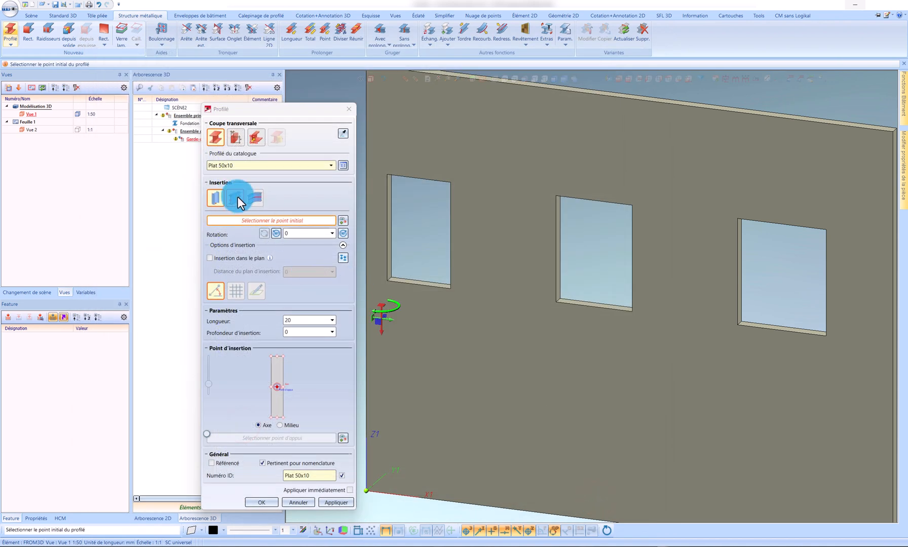
# Step: Place the flat by two points, from one end of the first opening's lower front edge to the other
pyautogui.click(235, 198)
pyautogui.scroll(-2, 447, 273)
pyautogui.scroll(5, 447, 273)
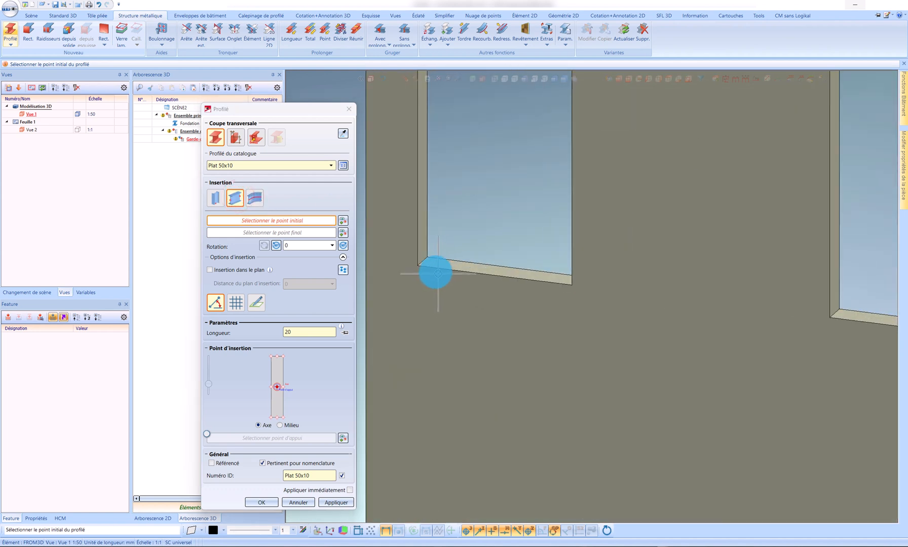
pyautogui.click(414, 265)
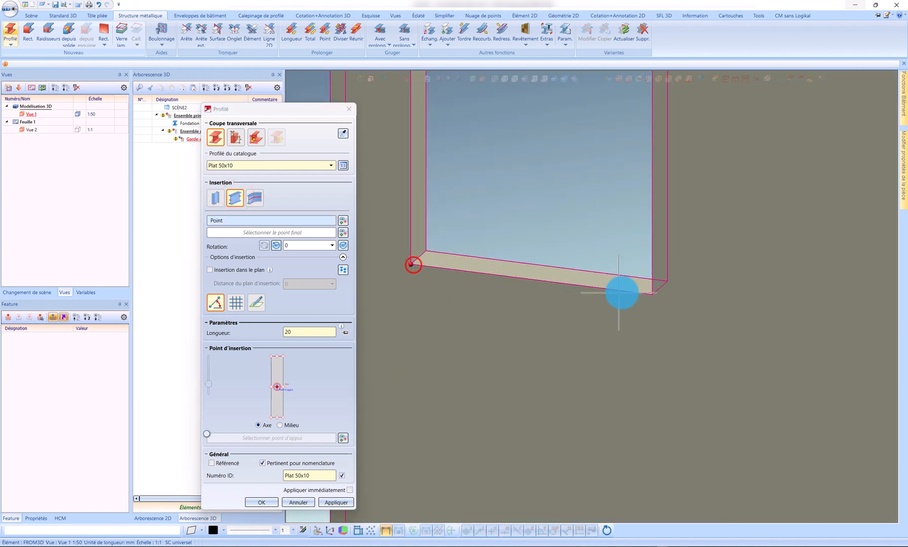
pyautogui.click(652, 297)
# Step: Set the flat's rotation to 270 and its insertion point to the lower-left corner of the cross-section
pyautogui.click(282, 418)
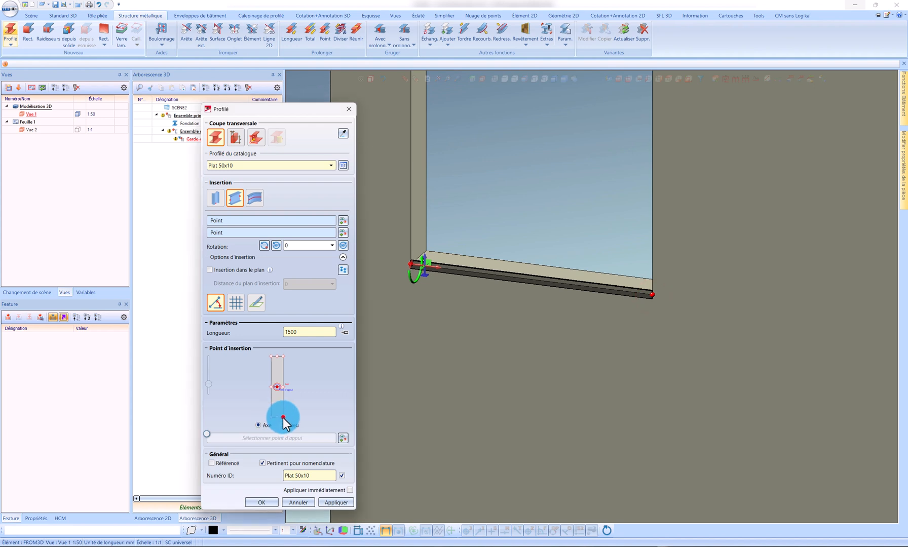
pyautogui.scroll(5, 395, 276)
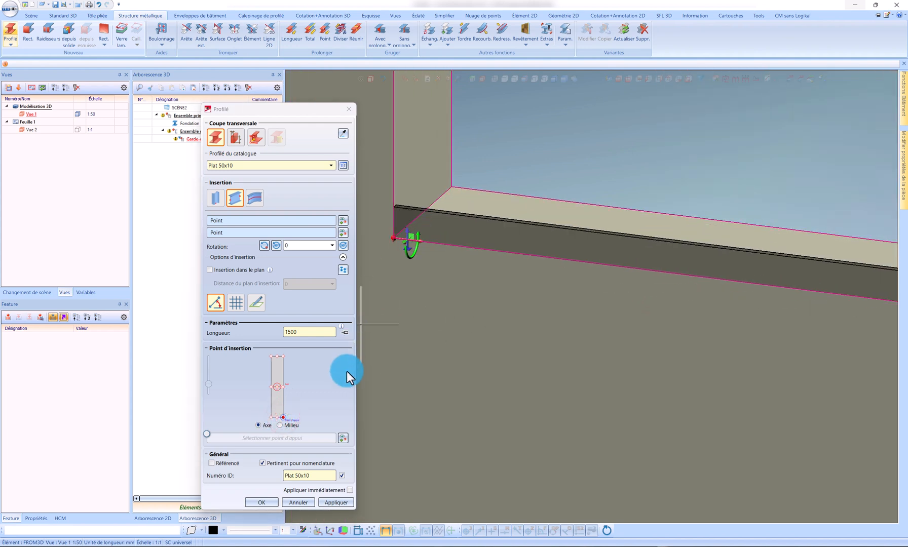
pyautogui.click(342, 245)
pyautogui.click(342, 245)
pyautogui.click(342, 245)
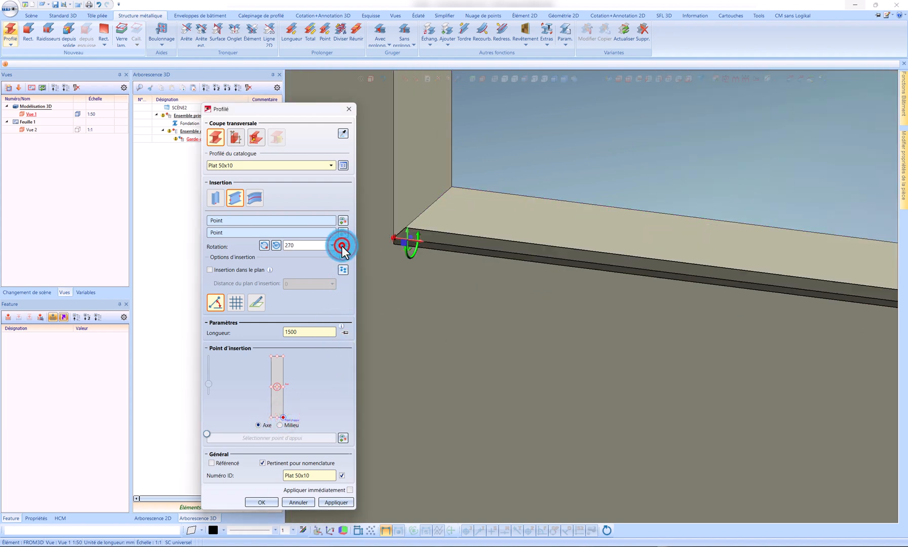
pyautogui.click(271, 419)
pyautogui.scroll(-3, 537, 295)
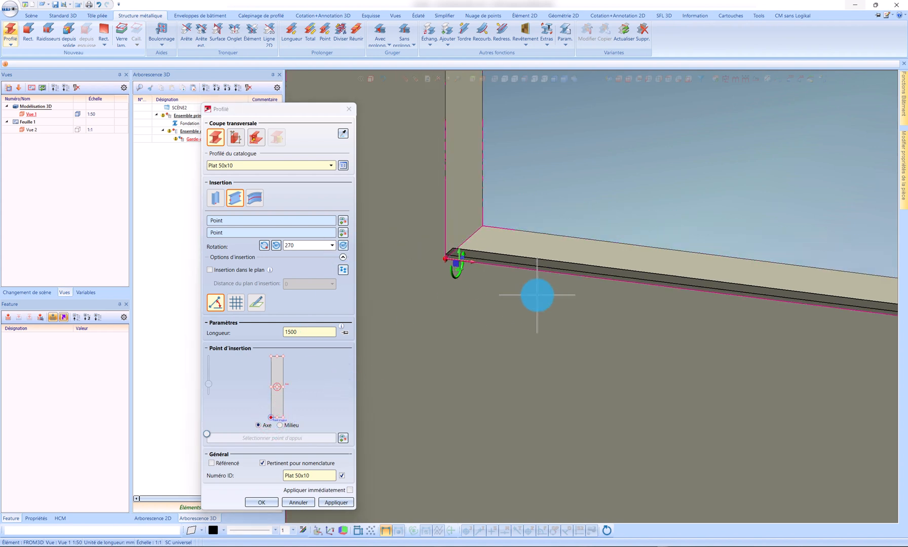
# Step: Create the configured flat on the opening's lower front edge and copy it 1000 mm upward along its short vertical end edge
pyautogui.click(346, 502)
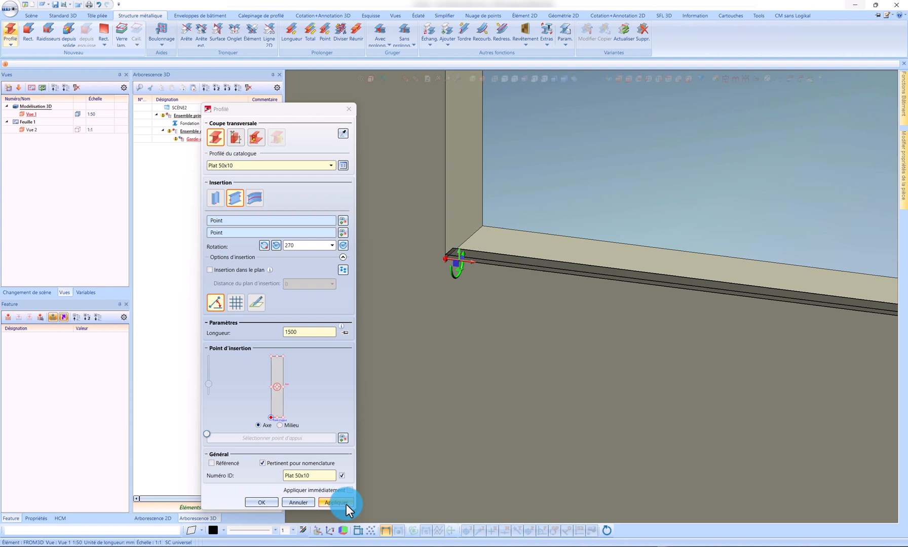
pyautogui.click(261, 502)
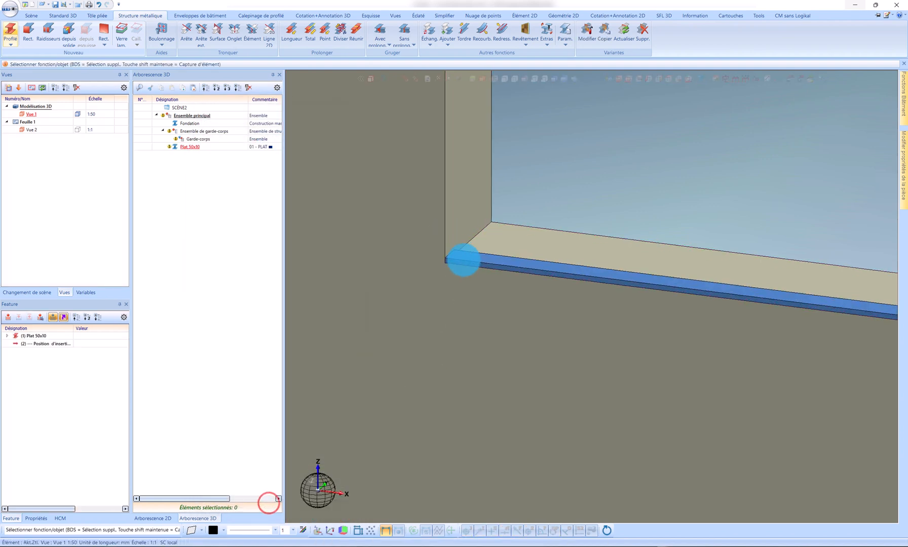
pyautogui.rightClick(464, 259)
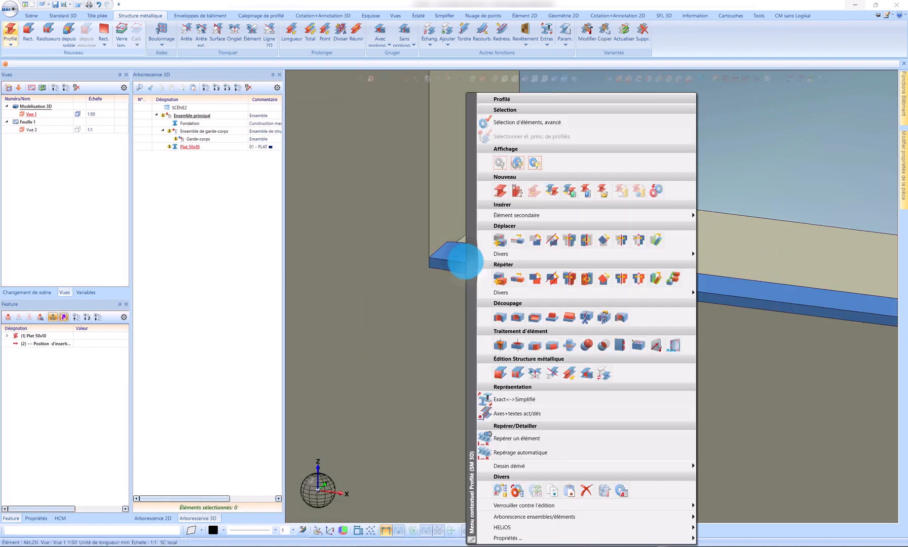
pyautogui.click(514, 274)
pyautogui.click(559, 358)
pyautogui.scroll(4, 444, 263)
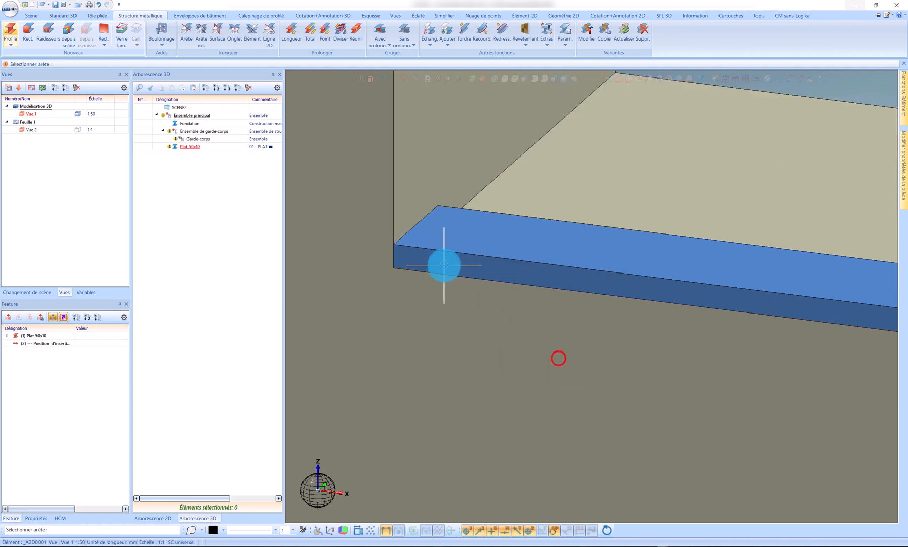
pyautogui.click(388, 264)
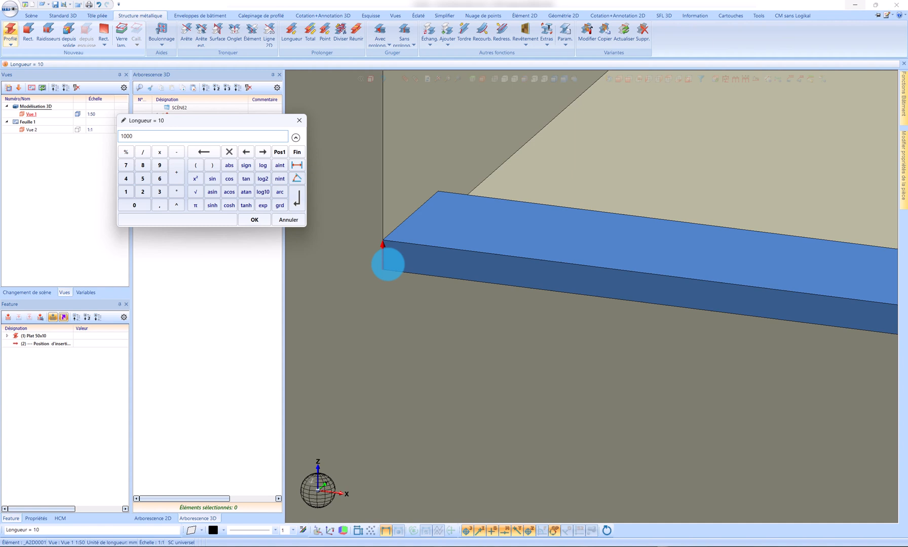
pyautogui.press('Return')
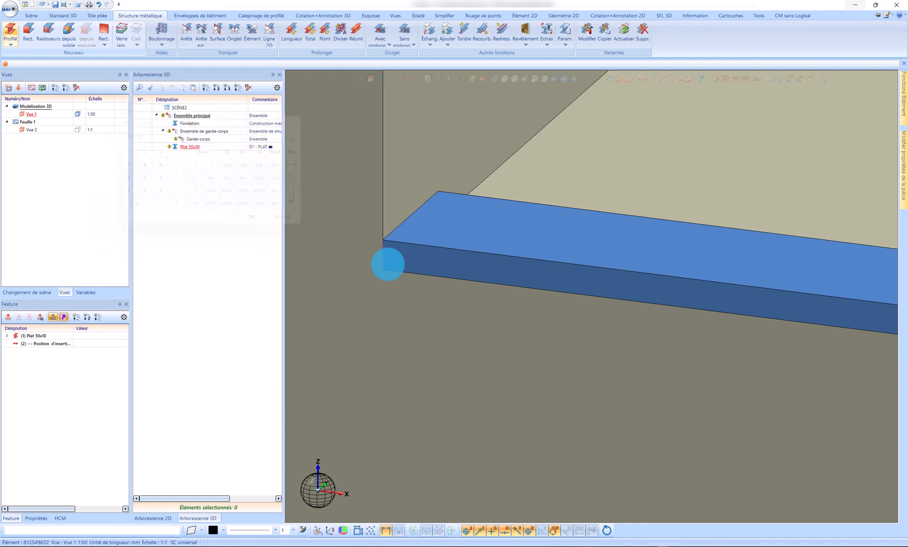
# Step: Move the lower flat 30 mm upward along the opening's vertical edge
pyautogui.rightClick(409, 266)
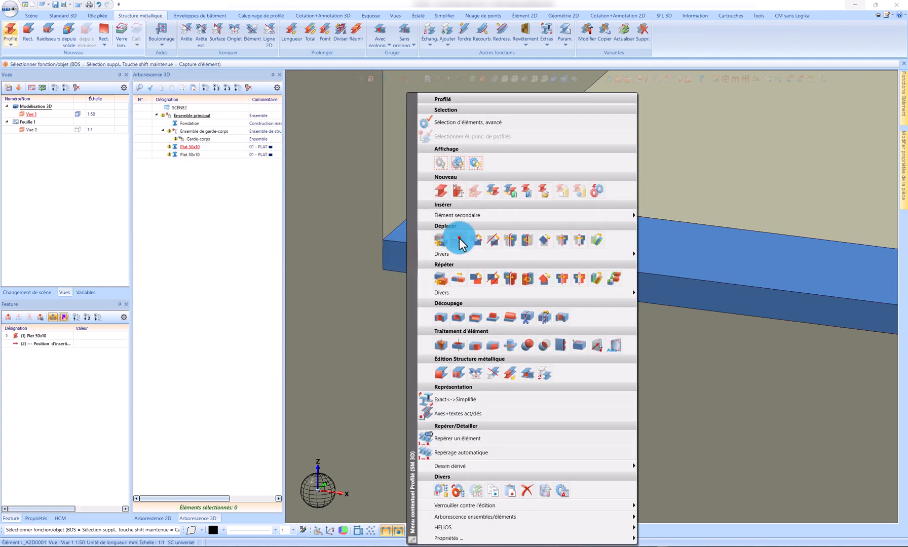
pyautogui.click(459, 239)
pyautogui.click(384, 224)
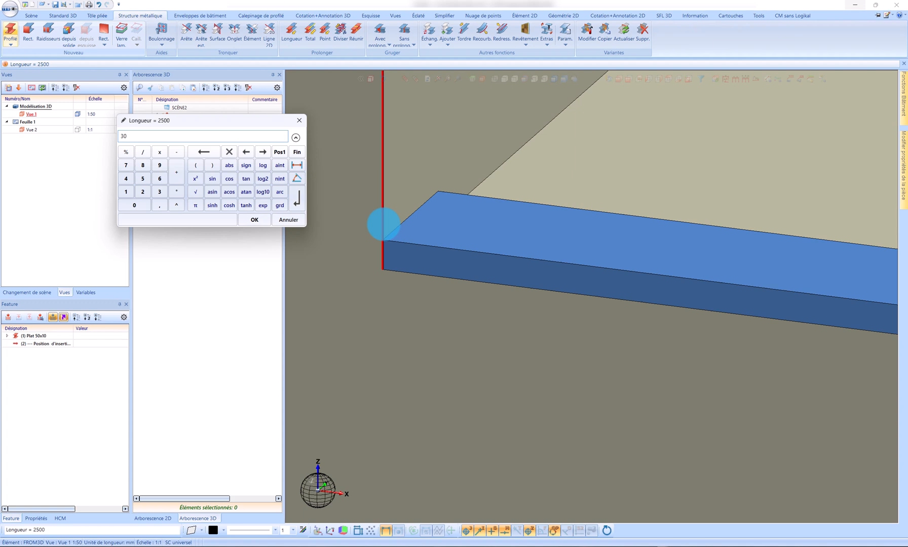
pyautogui.press('Return')
pyautogui.moveTo(450, 194); pyautogui.dragTo(476, 222, button='middle')
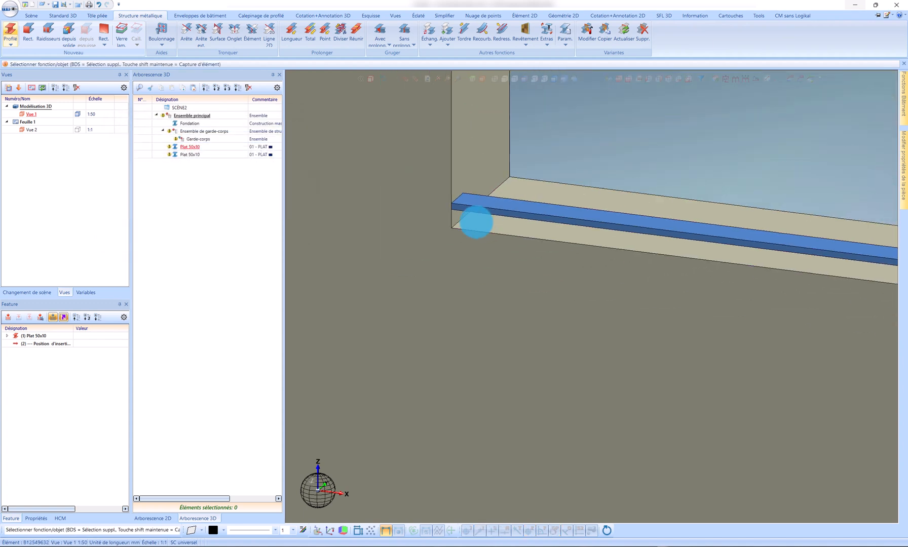
pyautogui.scroll(5, 476, 221)
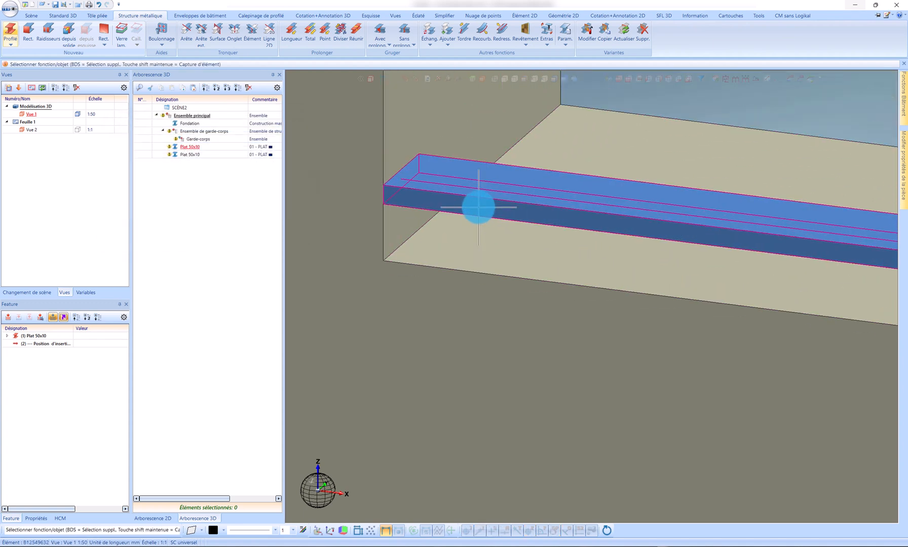
pyautogui.rightClick(479, 206)
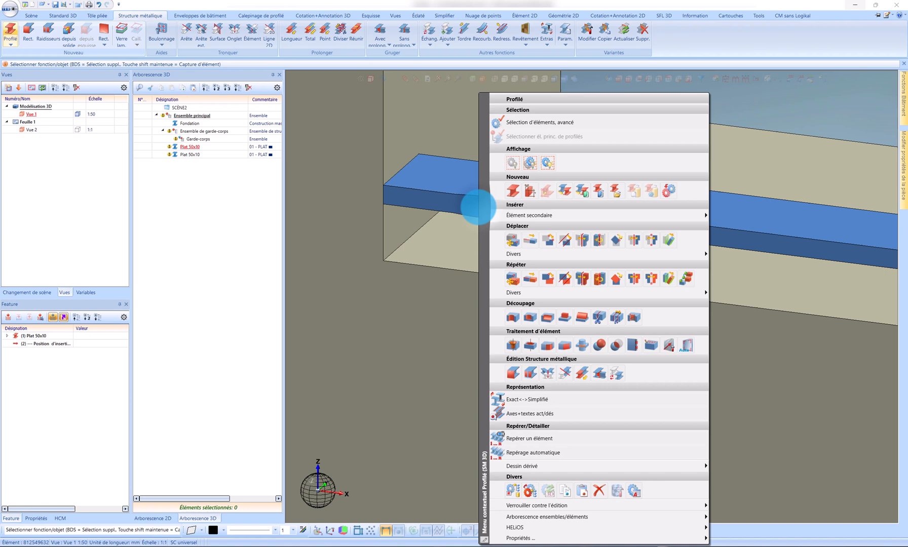
pyautogui.click(596, 279)
pyautogui.click(639, 361)
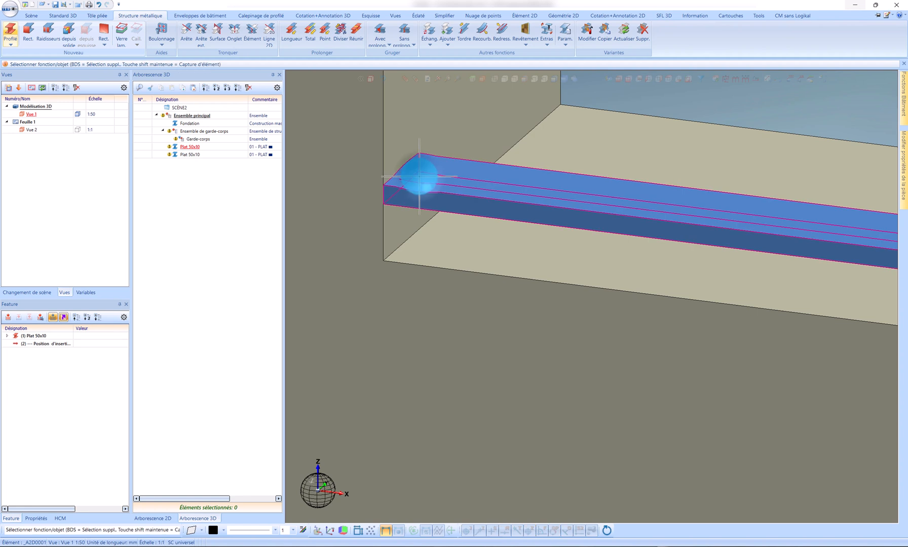
# Step: Make a copy of the lower flat rotated 90° about the short upper edge at its end, without a parent element
pyautogui.rightClick(416, 176)
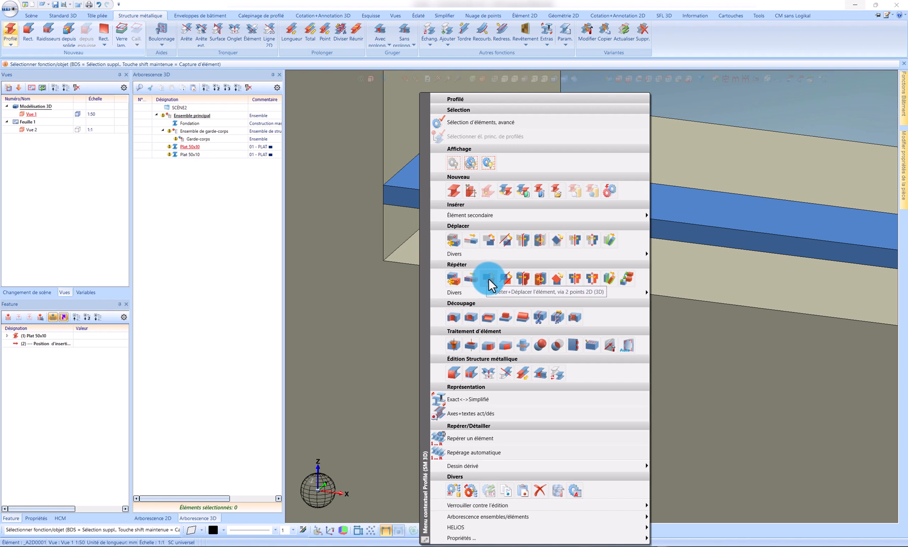
pyautogui.click(540, 279)
pyautogui.click(580, 359)
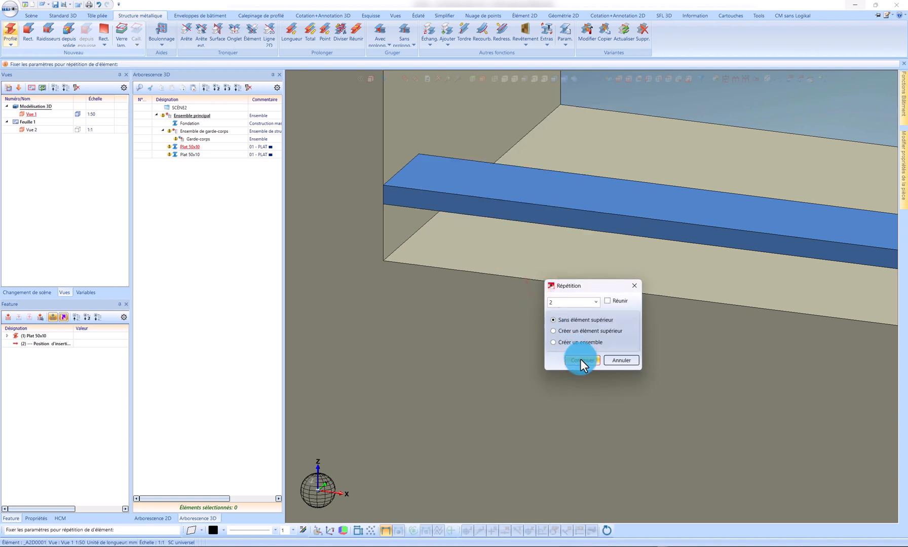
pyautogui.scroll(3, 405, 176)
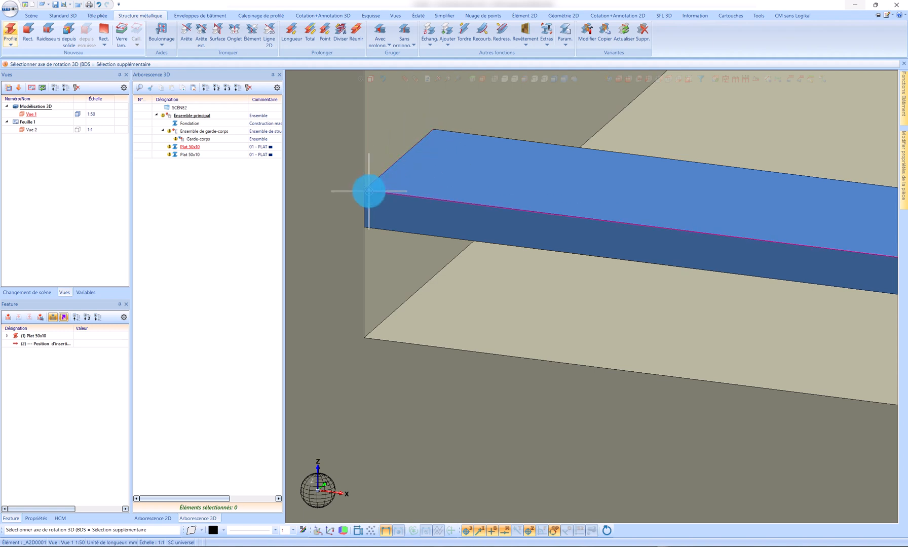
pyautogui.click(406, 157)
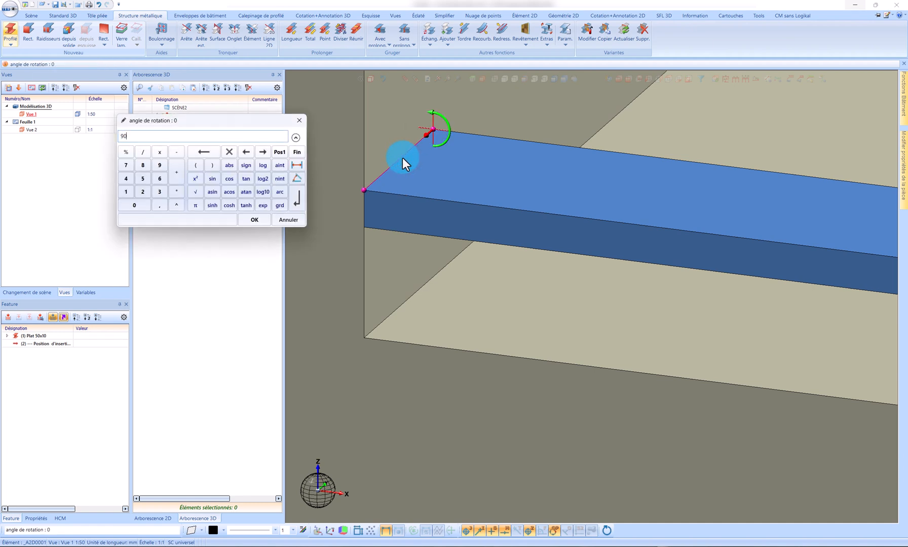
pyautogui.press('Return')
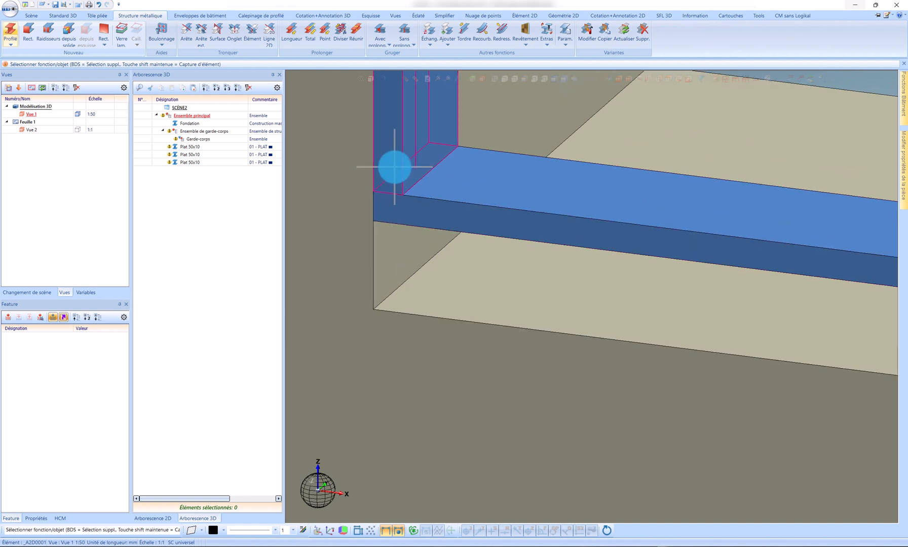
# Step: Move the vertical flat 30 mm inward along the upper front edge of the lower flat
pyautogui.rightClick(395, 167)
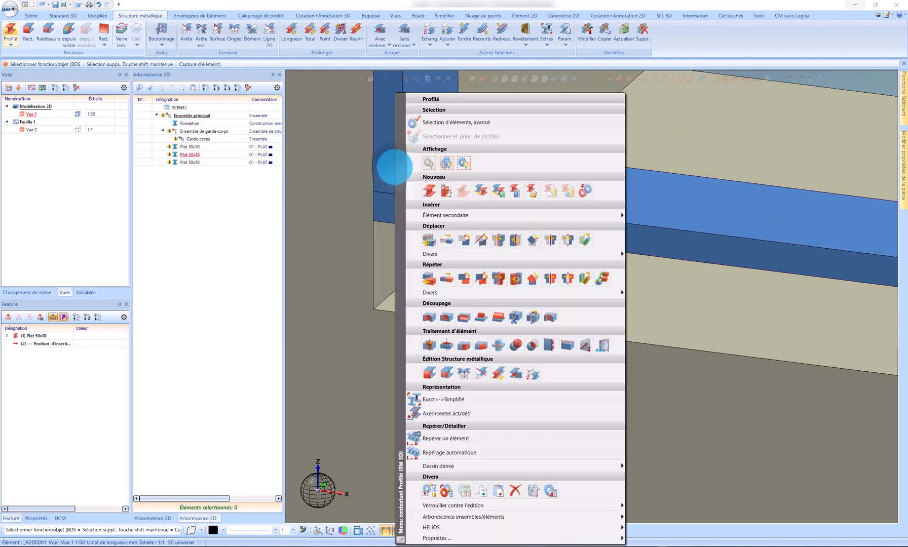
pyautogui.click(447, 238)
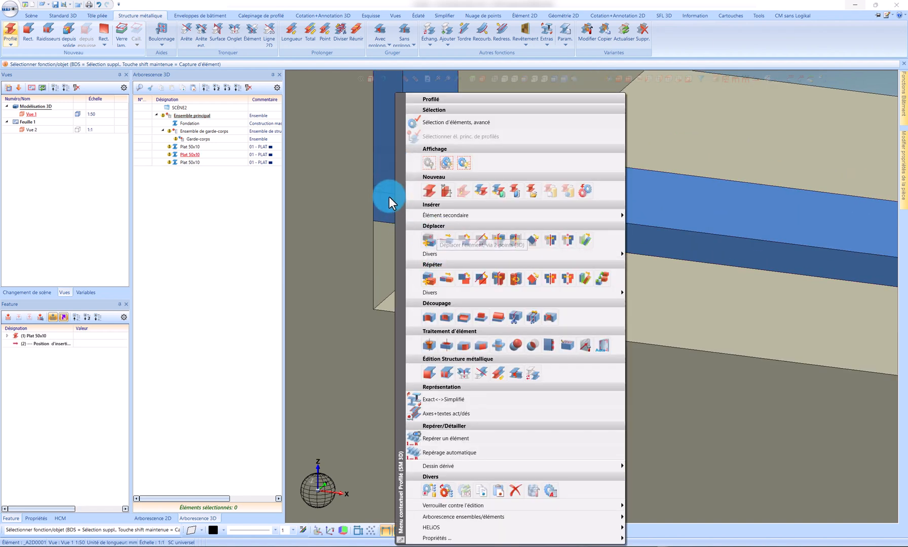
pyautogui.click(389, 196)
pyautogui.rightClick(384, 175)
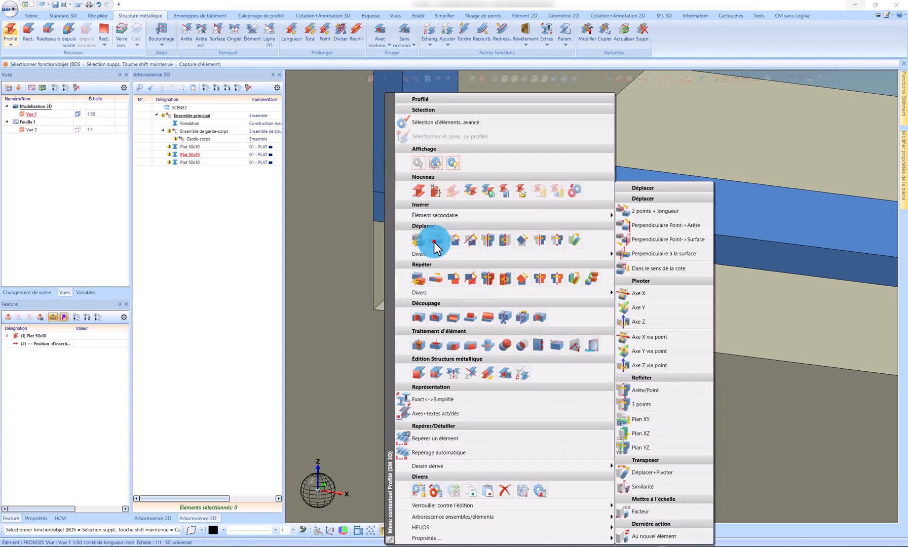
pyautogui.click(431, 241)
pyautogui.click(421, 195)
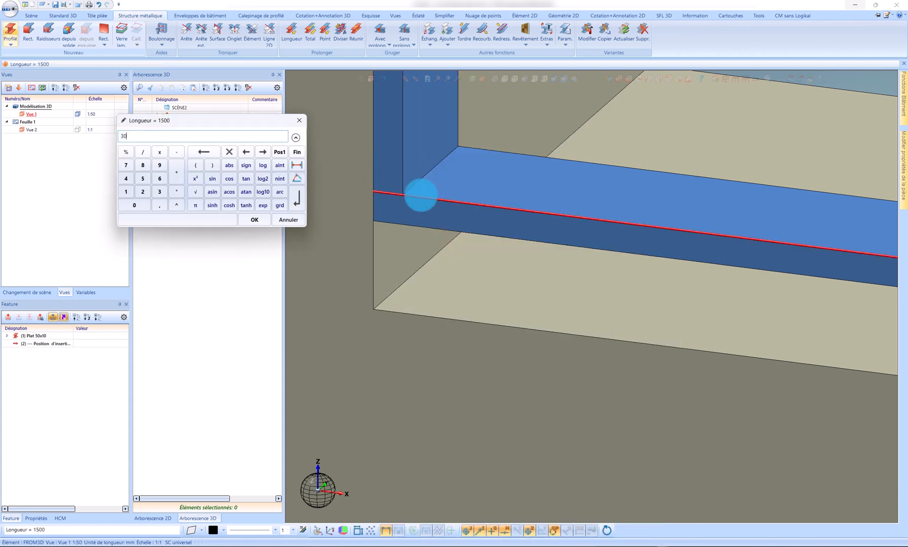
pyautogui.press('Return')
pyautogui.scroll(-8, 431, 282)
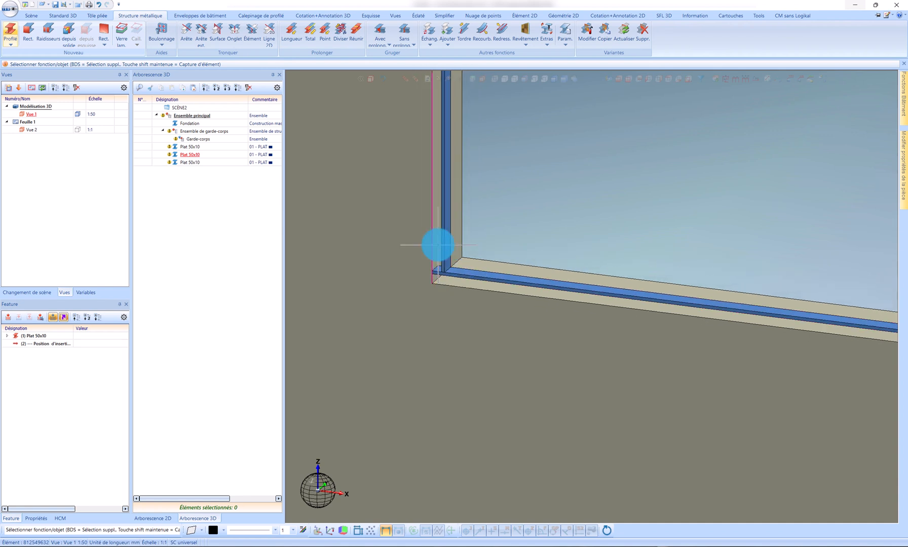
pyautogui.scroll(2, 446, 245)
pyautogui.rightClick(447, 243)
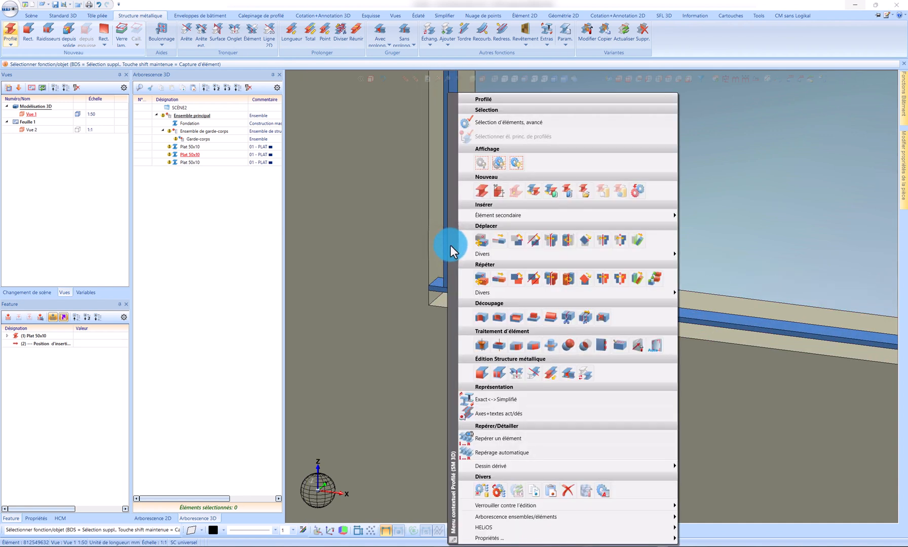
pyautogui.click(638, 291)
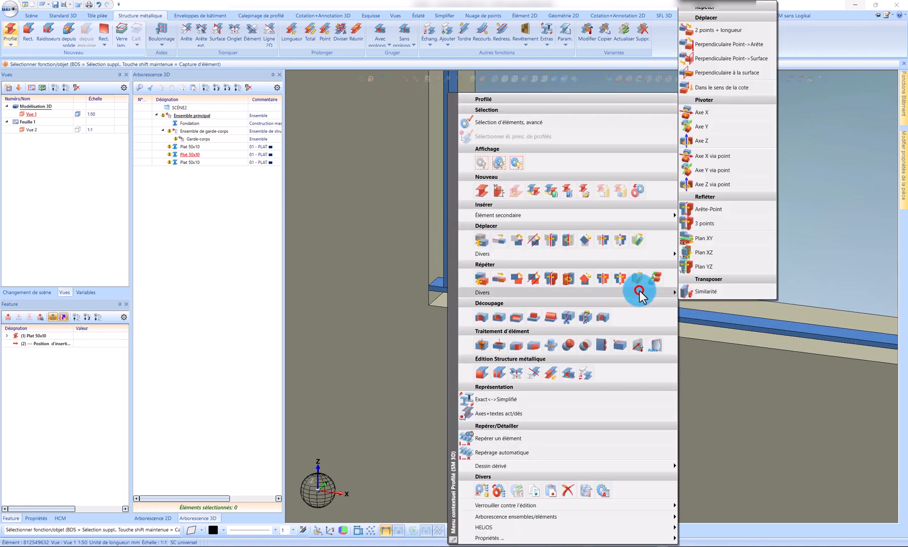
pyautogui.click(715, 59)
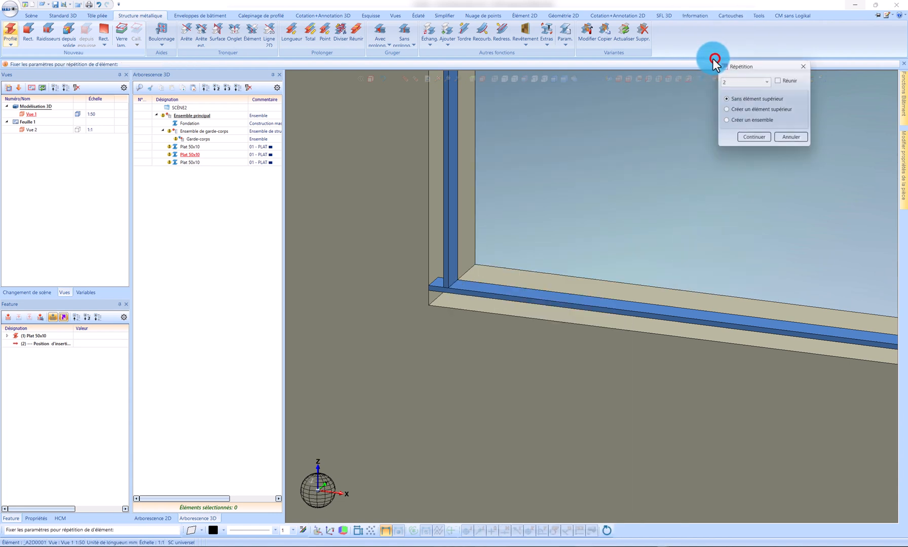
pyautogui.click(727, 97)
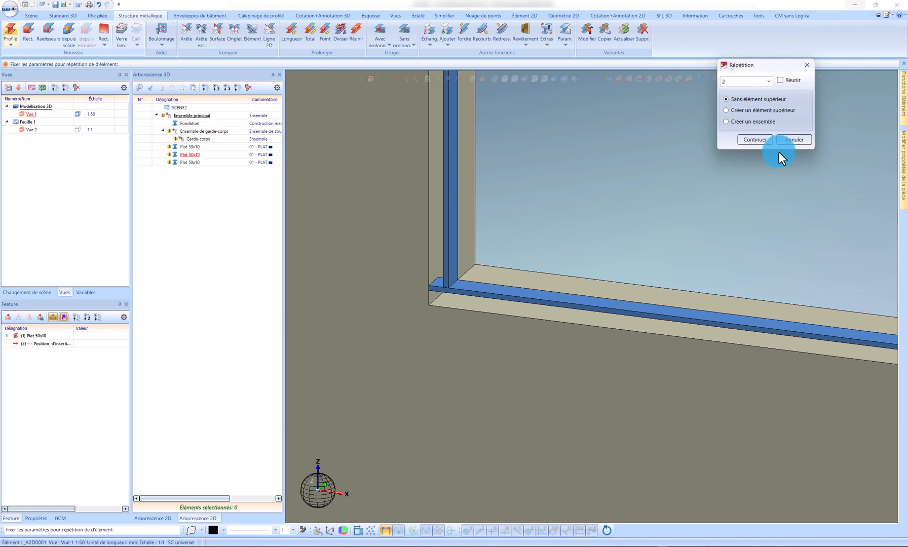
pyautogui.click(761, 140)
pyautogui.scroll(3, 451, 282)
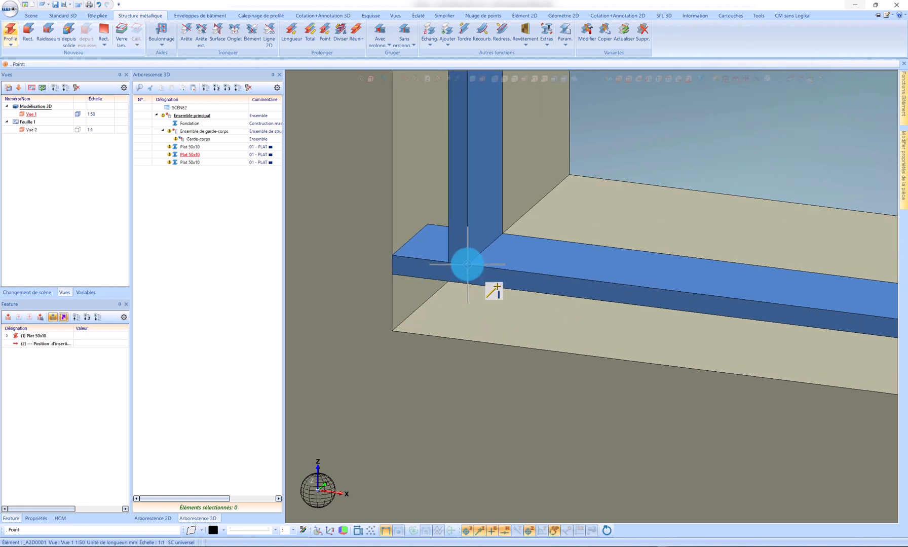
pyautogui.click(468, 265)
pyautogui.click(469, 256)
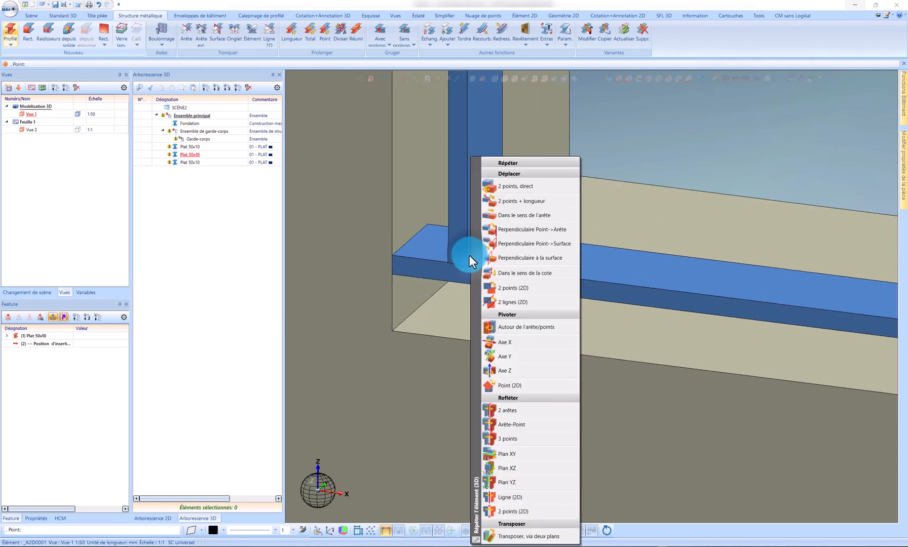
pyautogui.click(457, 261)
# Step: Copy the vertical flat from its lower front corner perpendicular to the opening's opposite side face, with a length of 1460-30 mm
pyautogui.rightClick(457, 261)
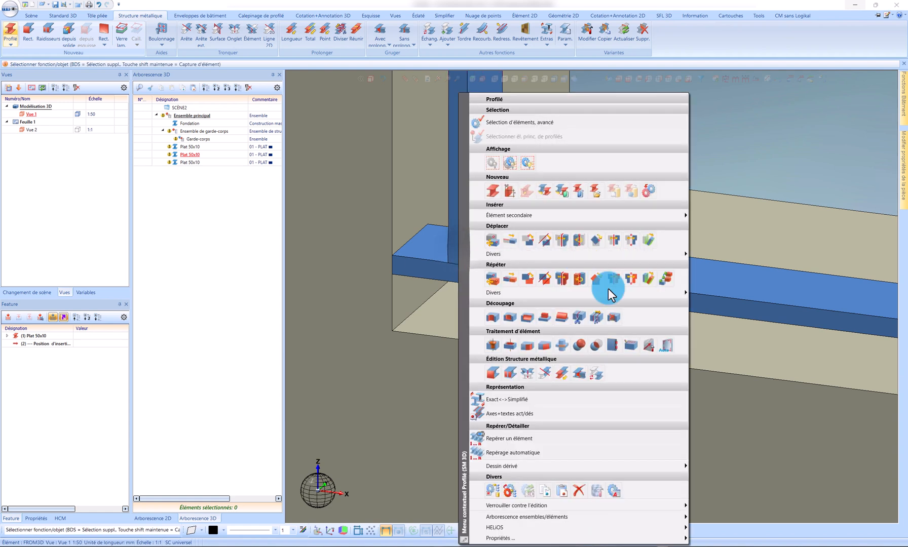
pyautogui.click(643, 293)
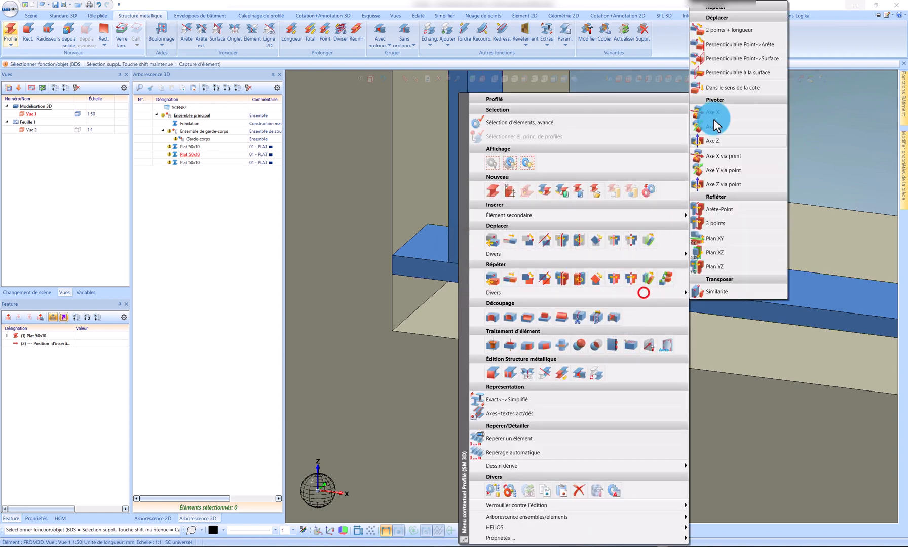
pyautogui.click(712, 59)
pyautogui.click(753, 140)
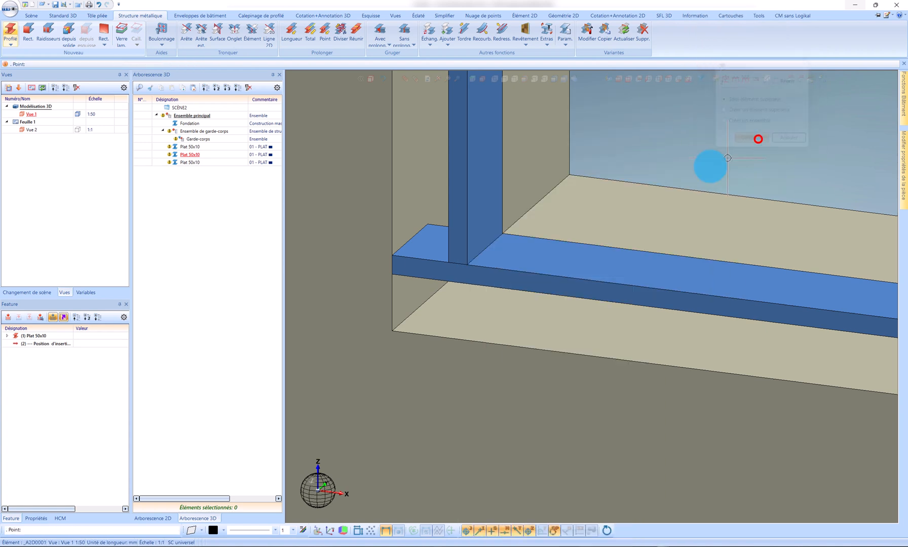
pyautogui.click(467, 263)
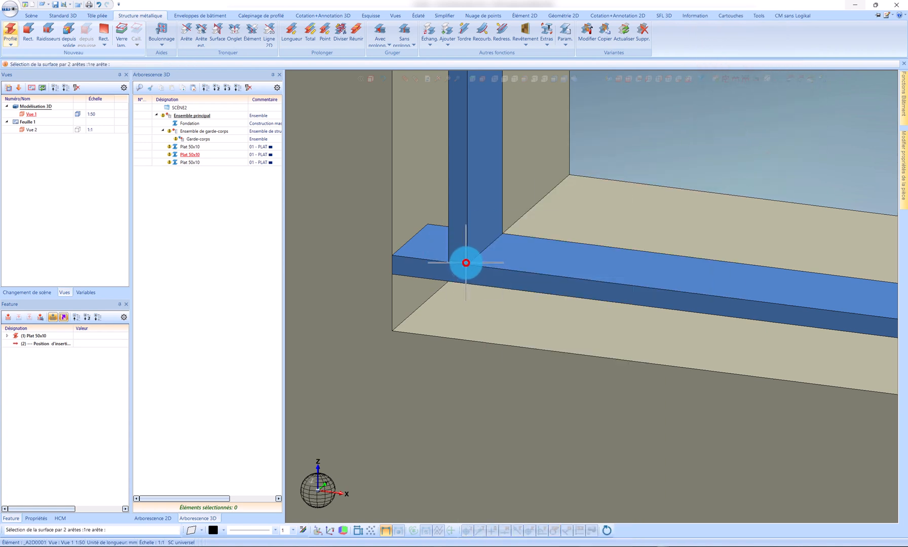
pyautogui.scroll(-8, 435, 239)
pyautogui.scroll(3, 600, 248)
pyautogui.scroll(2, 577, 242)
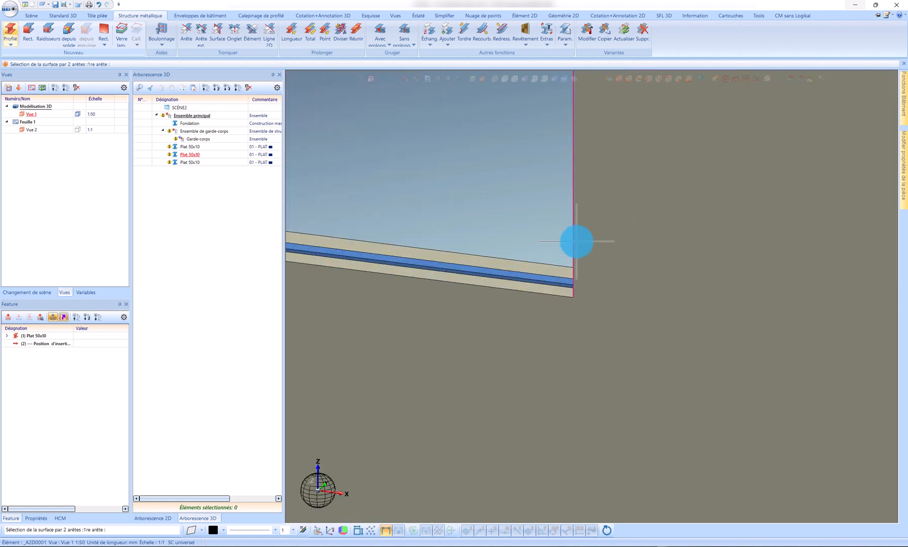
pyautogui.moveTo(576, 241); pyautogui.dragTo(609, 245, button='middle')
pyautogui.click(580, 231)
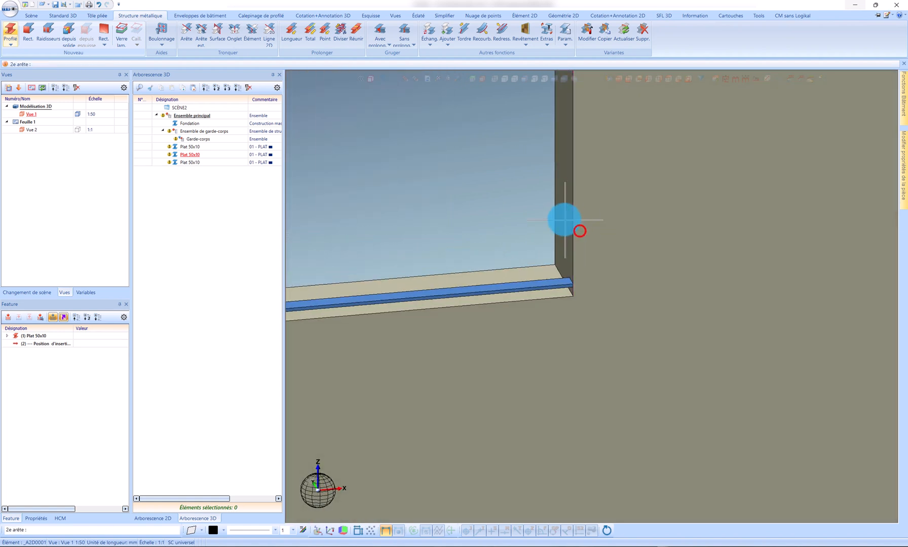
pyautogui.click(560, 216)
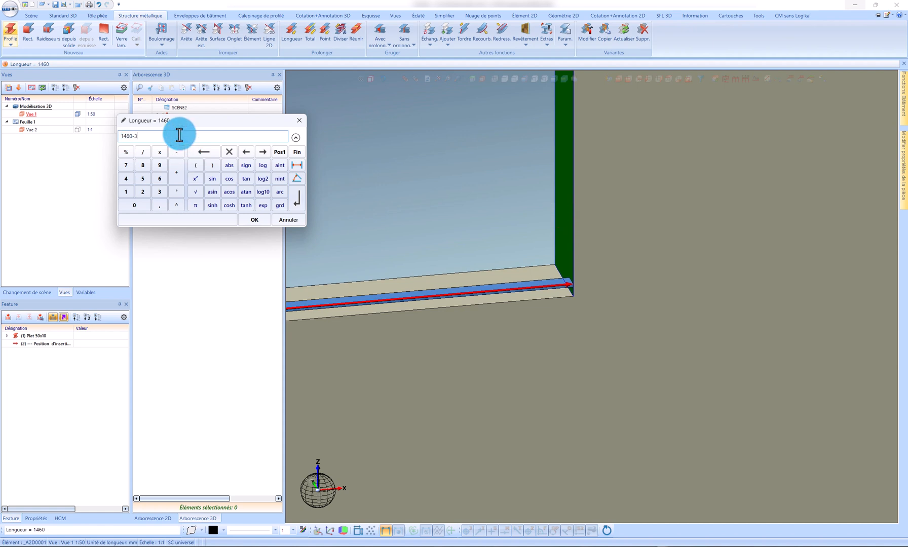
pyautogui.write('-30')
pyautogui.press('Return')
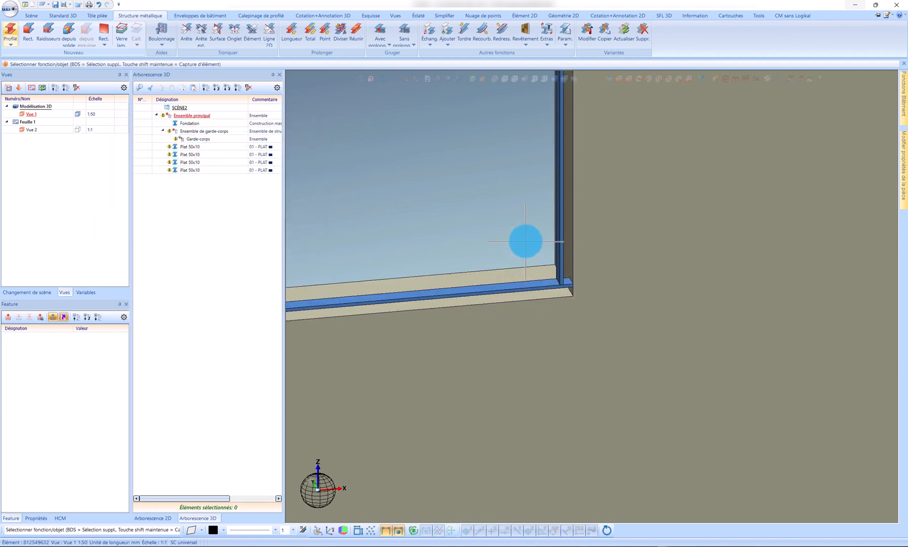
pyautogui.scroll(-5, 594, 239)
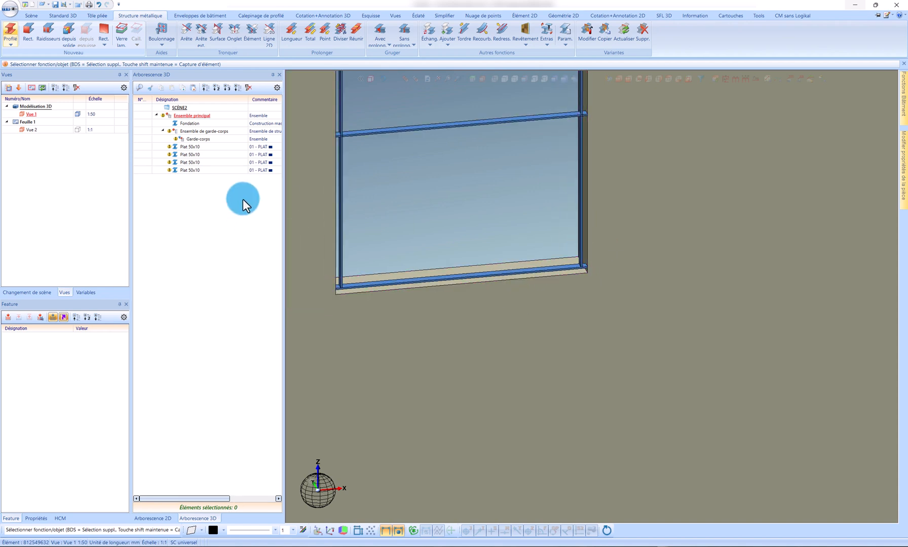
# Step: Move the four Plat 50x10 flats into the Garde-corps assembly and expand it
pyautogui.click(198, 170)
pyautogui.keyDown('shift'); pyautogui.click(195, 146); pyautogui.keyUp('shift')
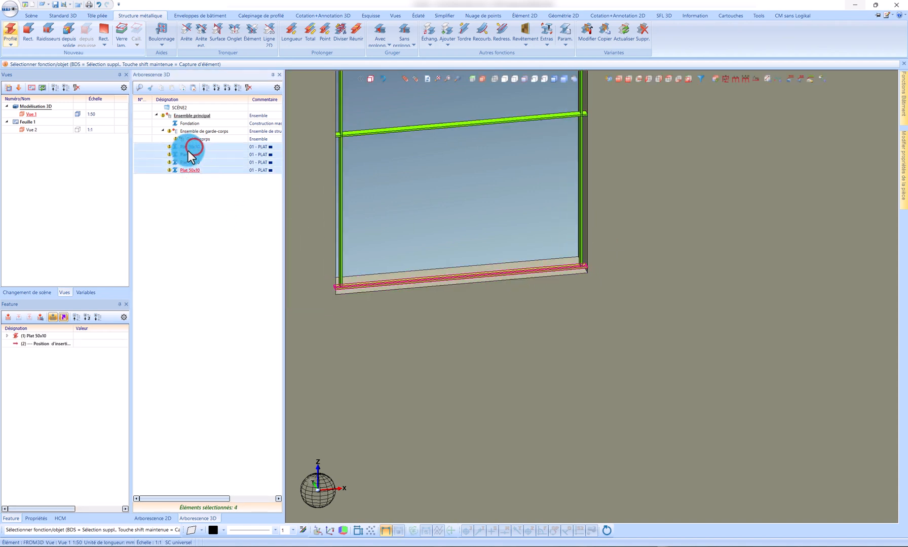
pyautogui.moveTo(188, 150)
pyautogui.mouseDown()
pyautogui.moveTo(202, 151)
pyautogui.moveTo(200, 139)
pyautogui.mouseUp()
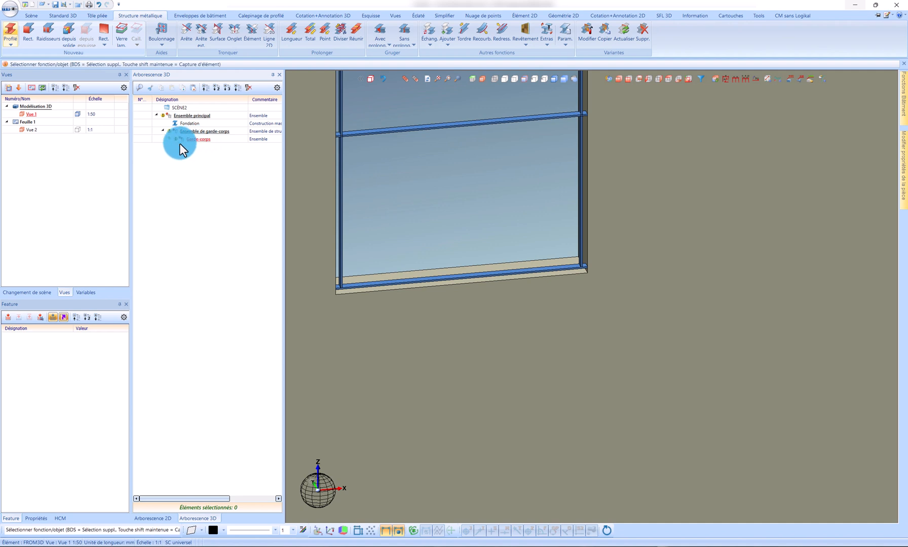
pyautogui.click(168, 139)
# Step: Examine the lower flat and the posts in the assembly, checking how the flats overlap at the frame's corners
pyautogui.click(200, 146)
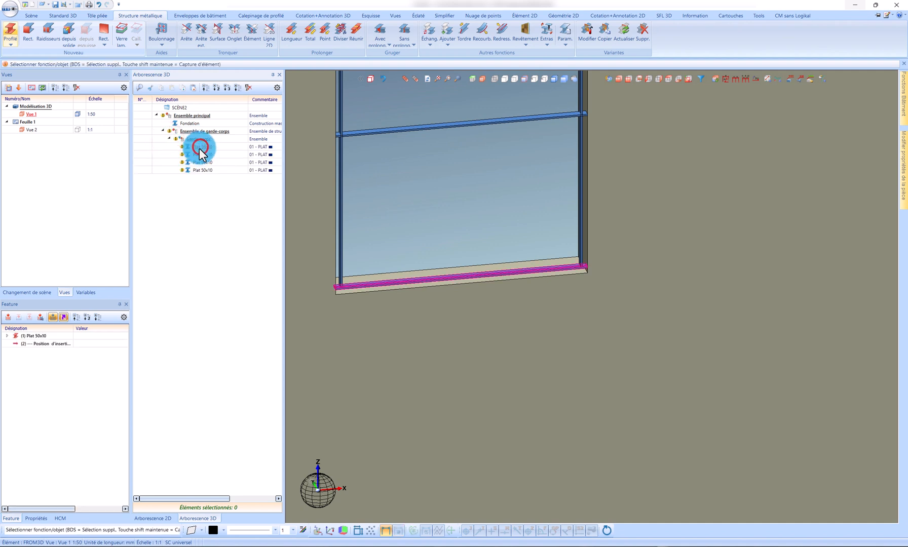
pyautogui.click(64, 319)
pyautogui.scroll(4, 589, 264)
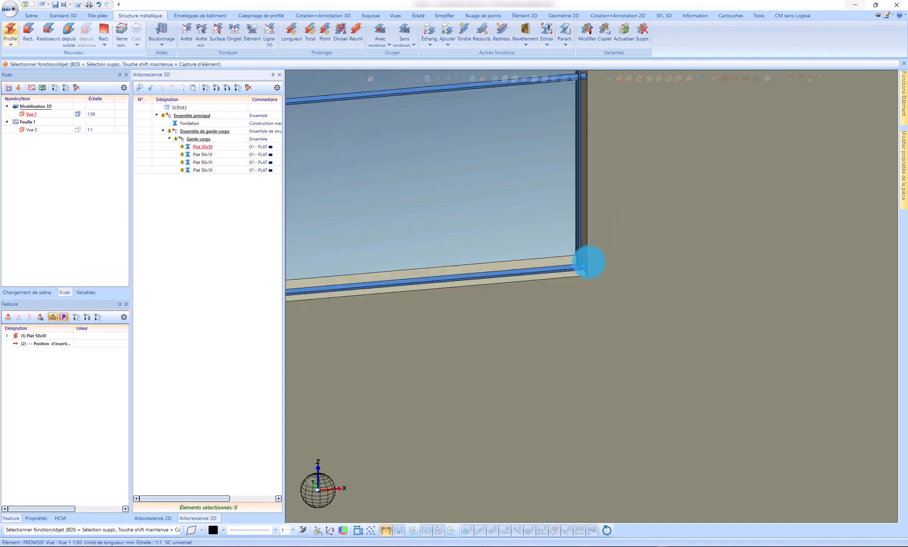
pyautogui.scroll(-4, 591, 285)
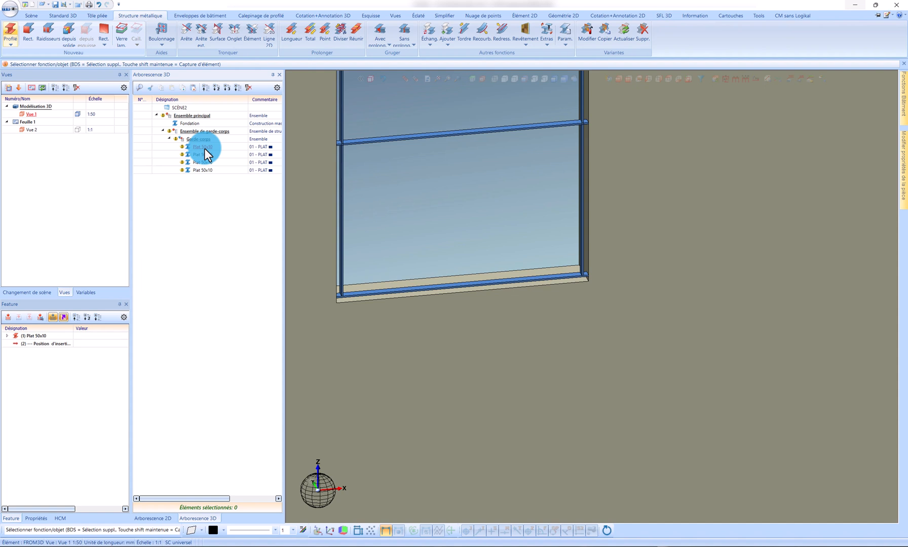
pyautogui.scroll(2, 581, 169)
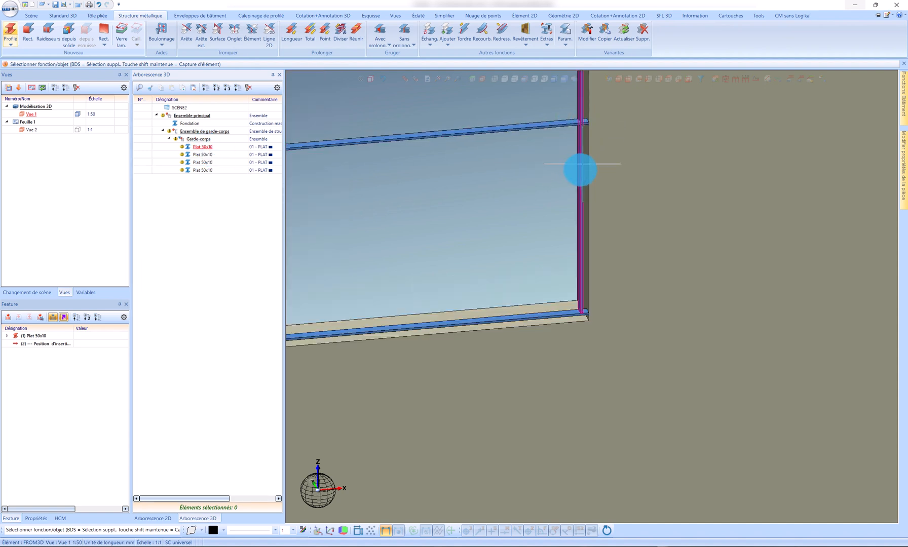
pyautogui.click(207, 146)
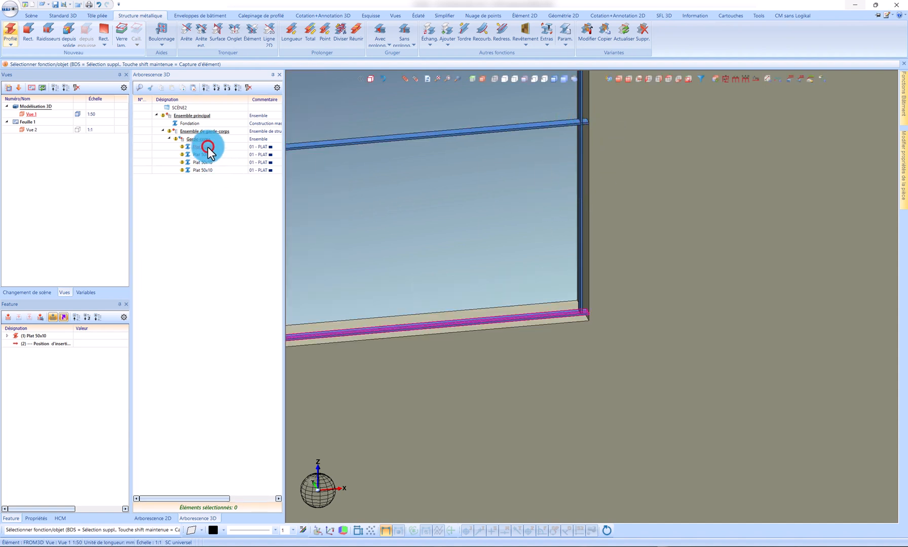
pyautogui.click(581, 291)
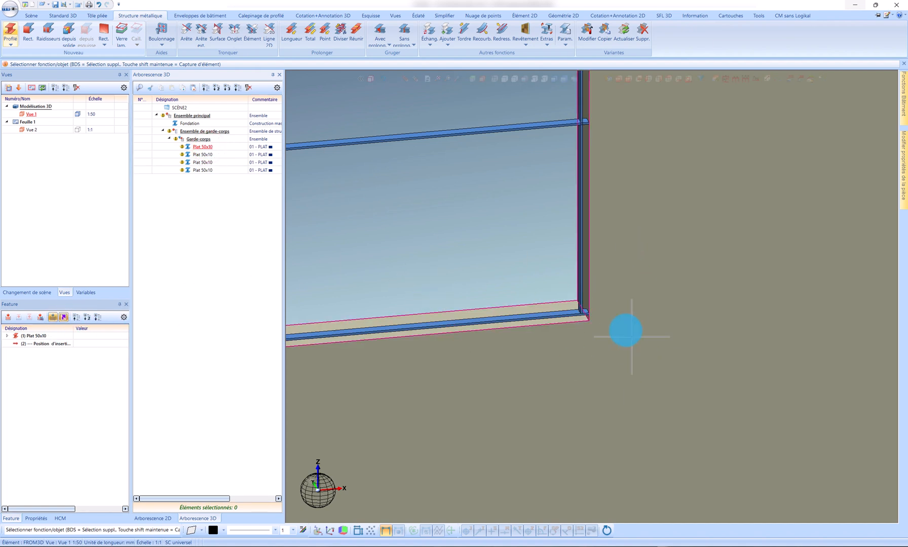
pyautogui.scroll(-2, 598, 313)
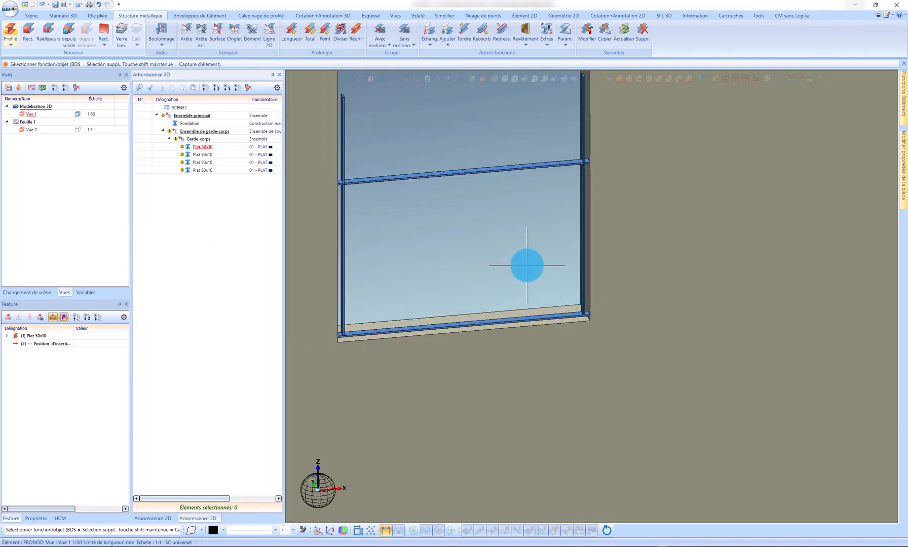
pyautogui.scroll(-1, 566, 292)
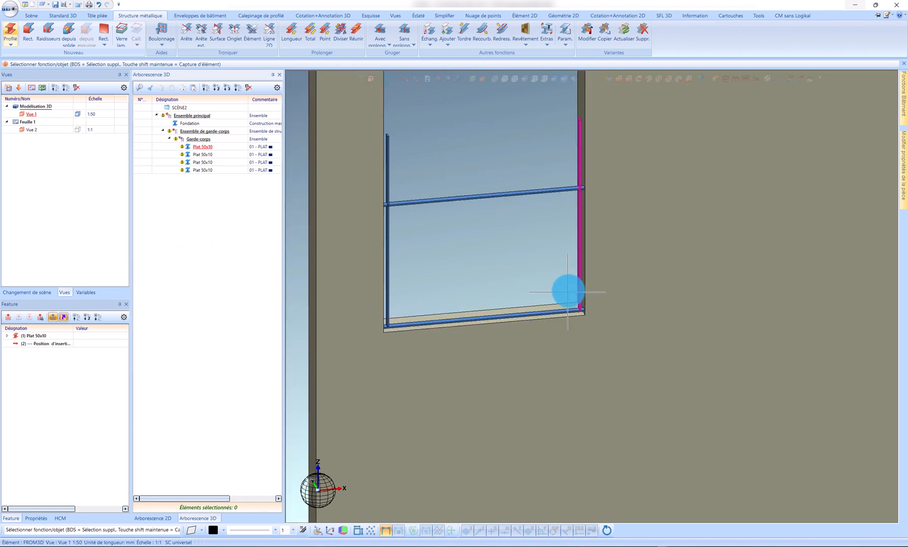
pyautogui.scroll(1, 573, 155)
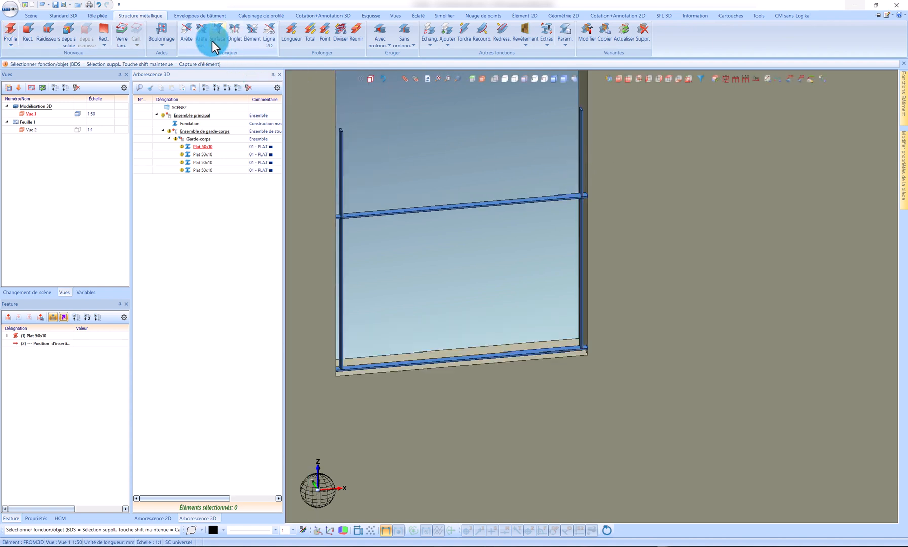
# Step: Truncate the top of the right post to the lower front edge of the upper rail with the truncate-to-edge command
pyautogui.click(187, 31)
pyautogui.scroll(-1, 580, 207)
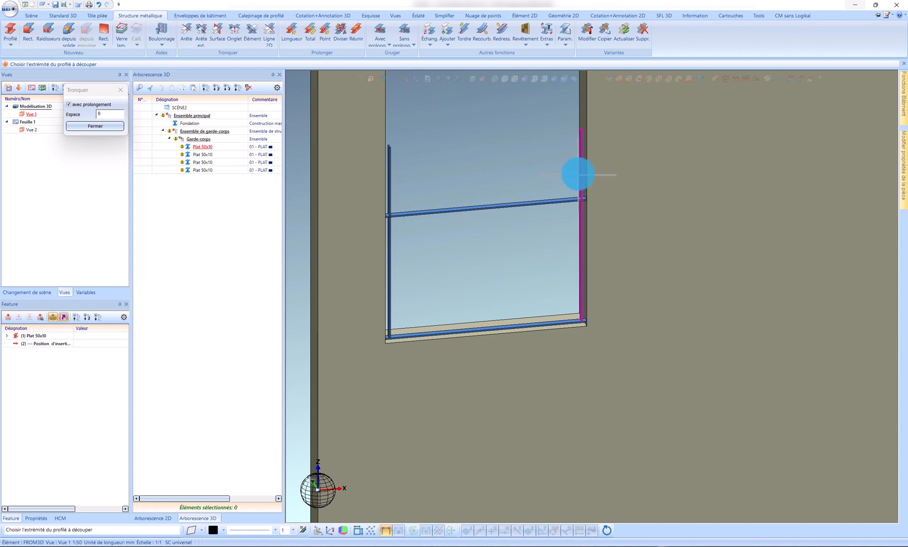
pyautogui.scroll(2, 577, 175)
pyautogui.click(189, 38)
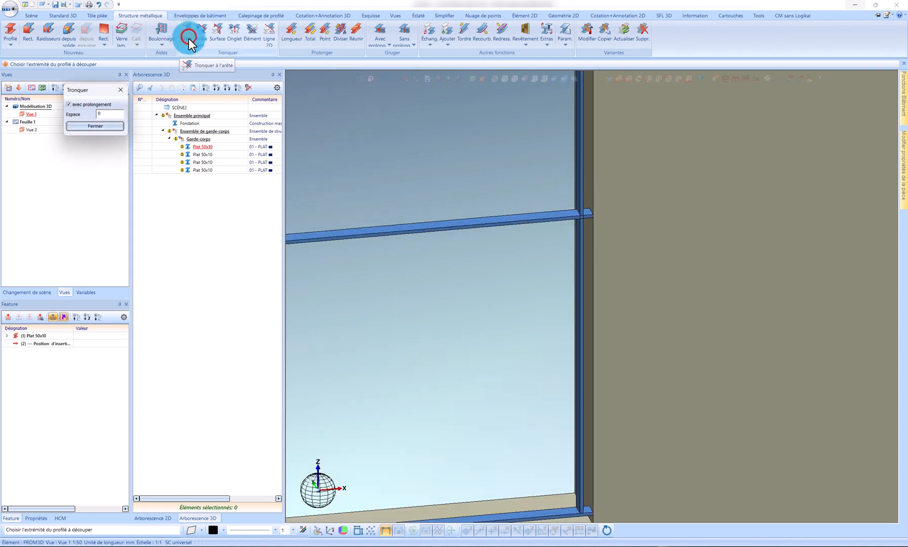
pyautogui.scroll(-2, 547, 243)
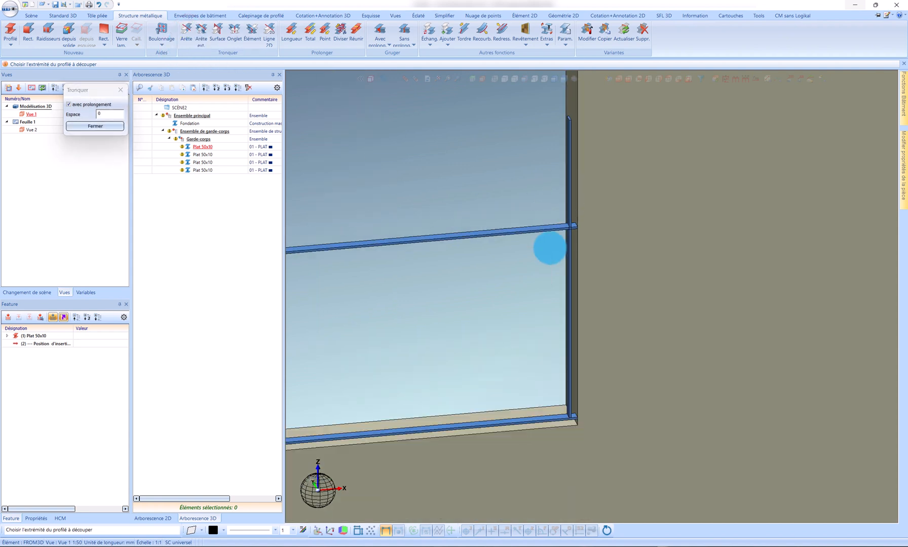
pyautogui.click(568, 130)
pyautogui.scroll(2, 559, 227)
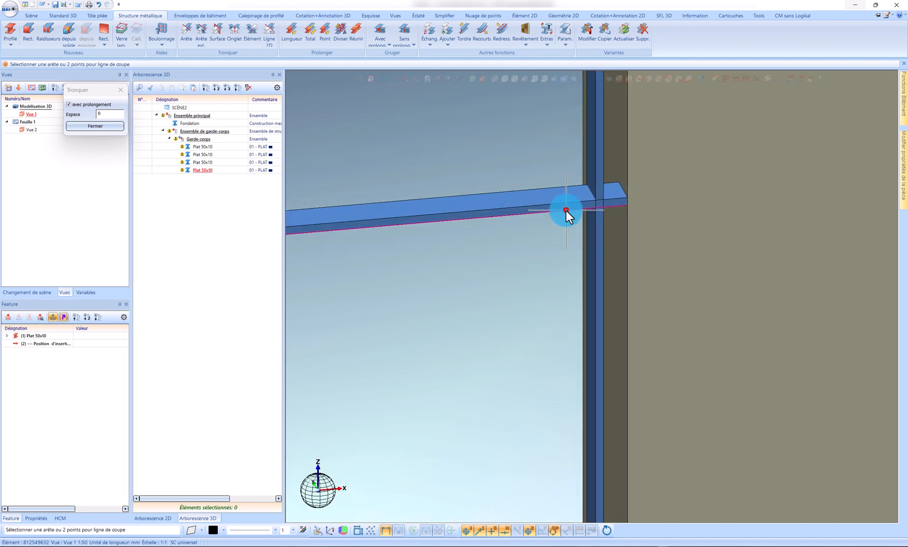
pyautogui.click(566, 210)
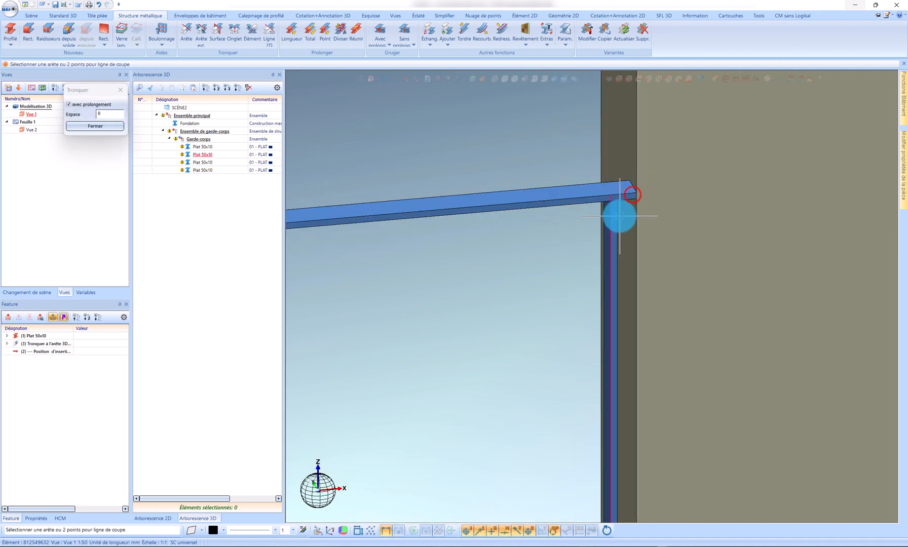
# Step: Truncate the upper rail's right end and both ends of the lower rail to the outer edges of the posts
pyautogui.click(640, 186)
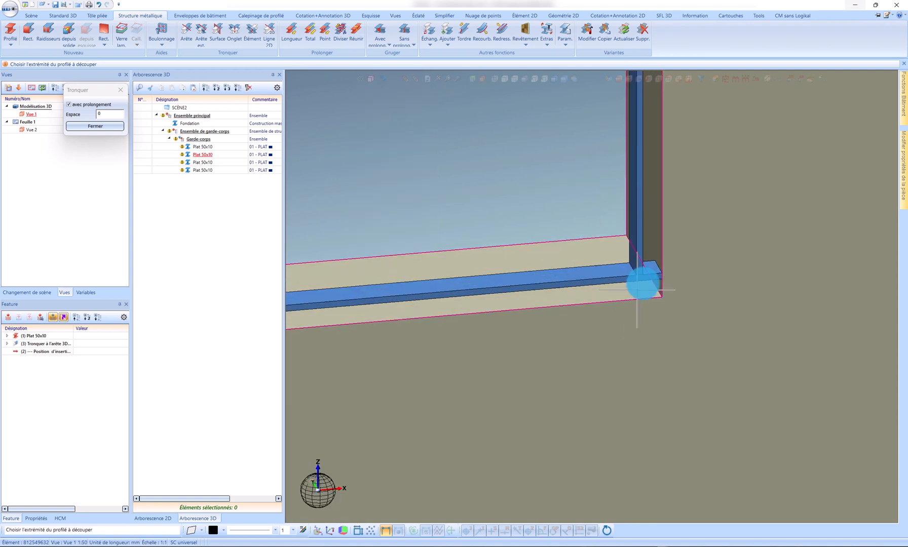
pyautogui.click(654, 274)
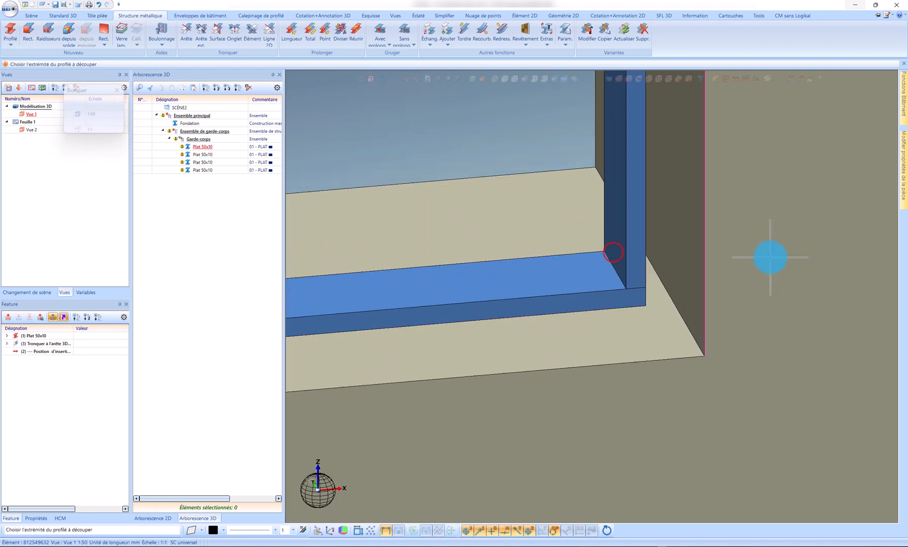
pyautogui.click(522, 290)
pyautogui.click(557, 246)
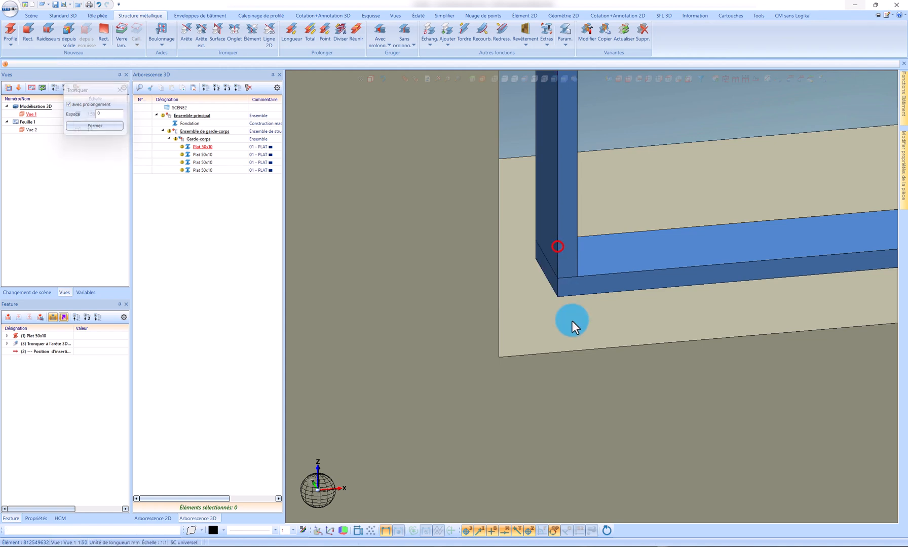
# Step: Truncate the left post's top to the upper rail's lower edge and the upper rail's left end to an edge of that post
pyautogui.click(569, 180)
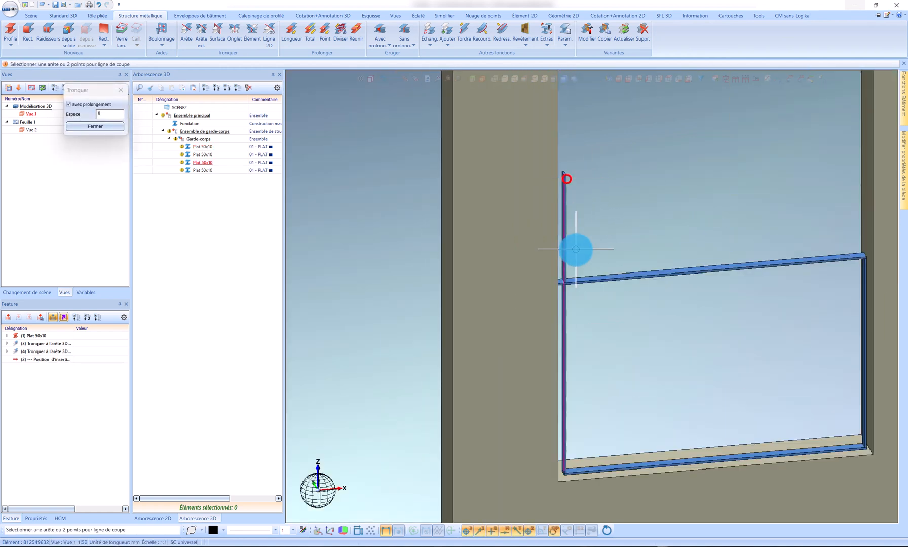
pyautogui.click(564, 348)
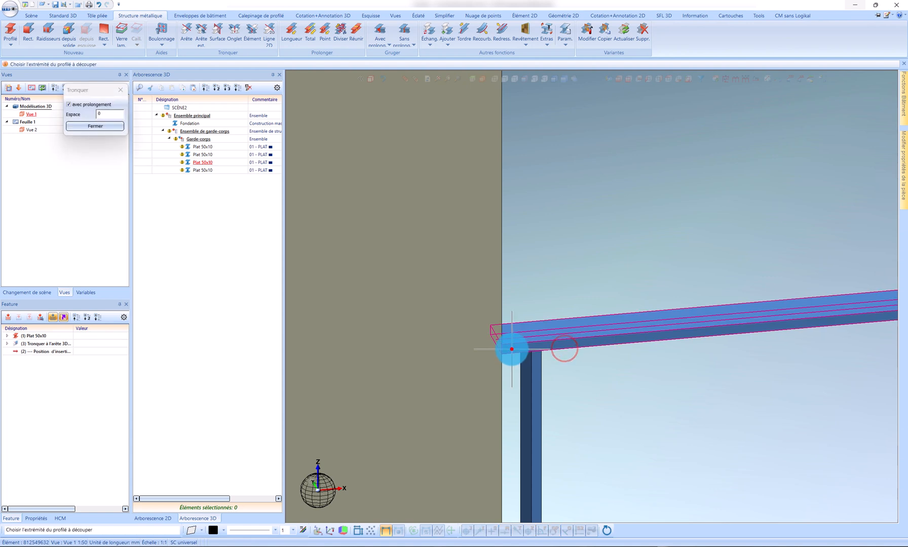
pyautogui.click(530, 365)
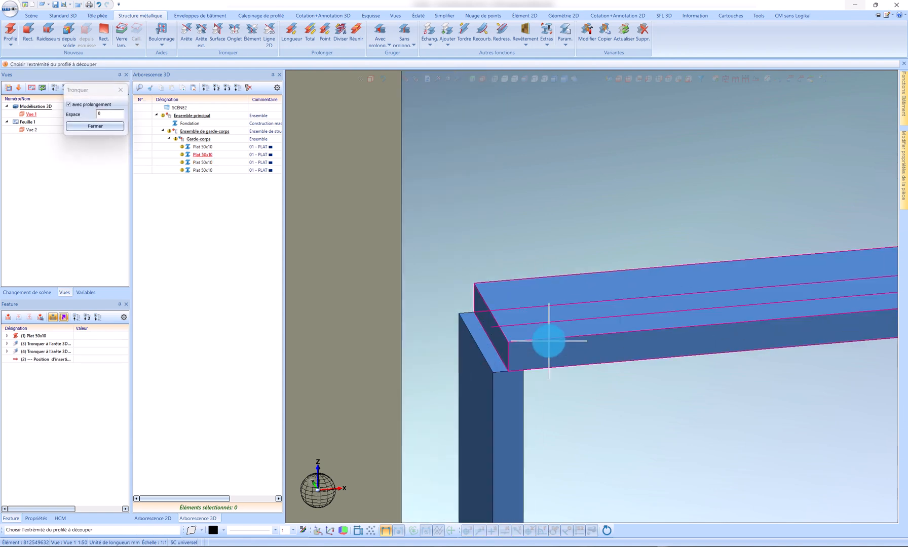
pyautogui.click(528, 357)
pyautogui.press('Escape')
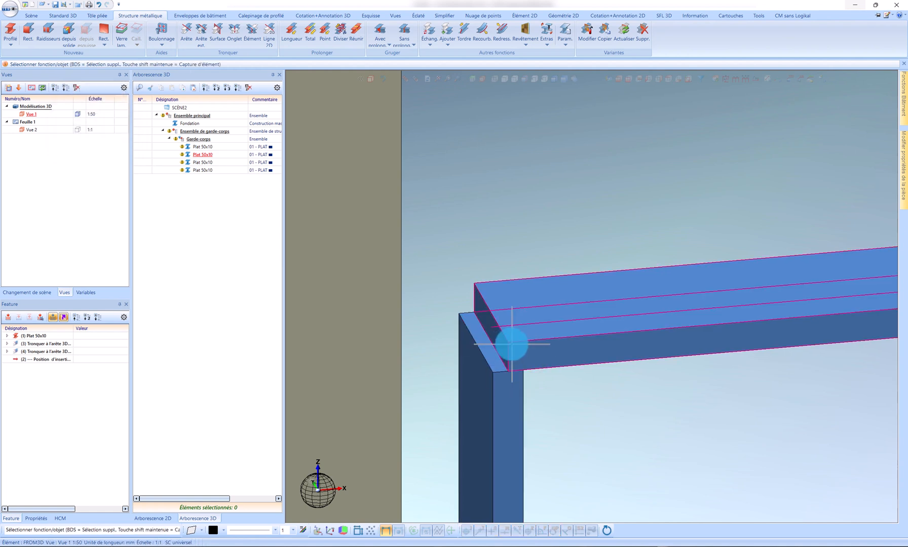
# Step: Redefine the truncation edge of the upper rail's left end as the left post's outer vertical edge
pyautogui.click(512, 345)
pyautogui.click(18, 352)
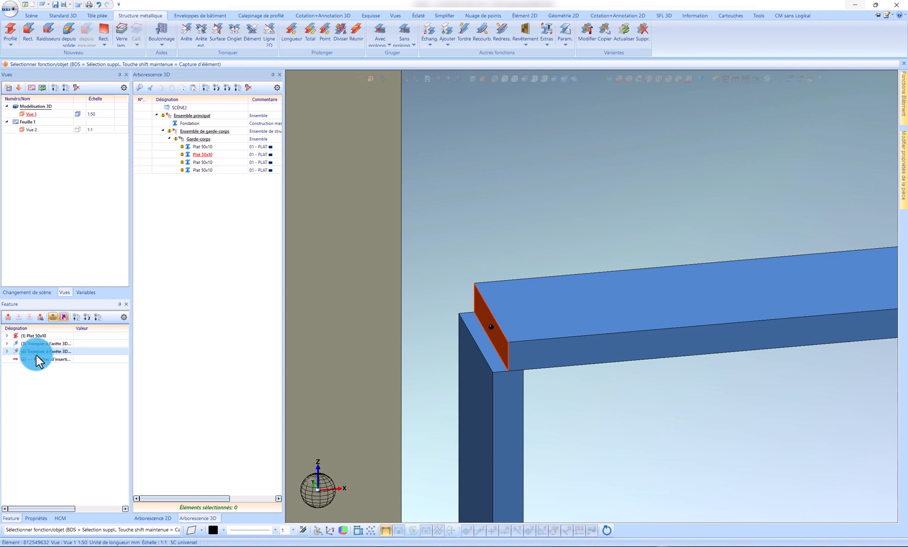
pyautogui.click(7, 352)
pyautogui.click(35, 375)
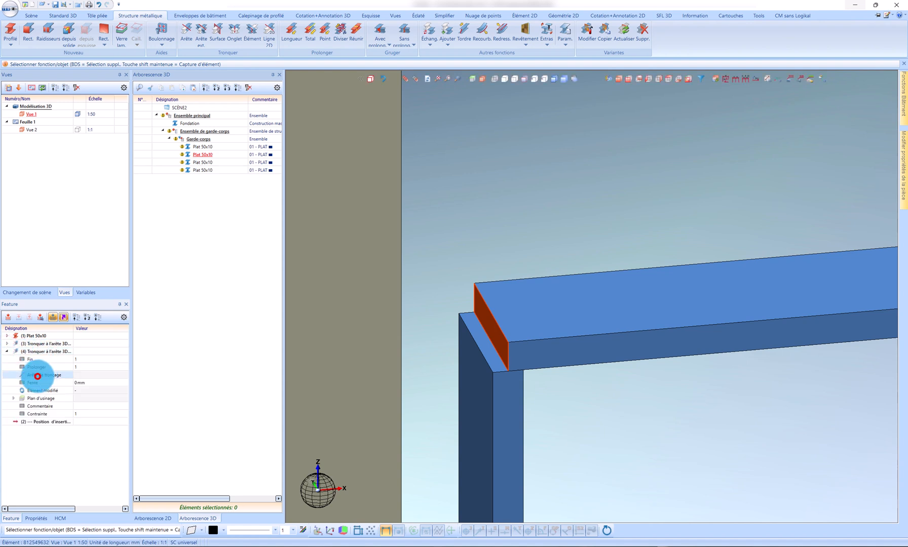
pyautogui.click(107, 375)
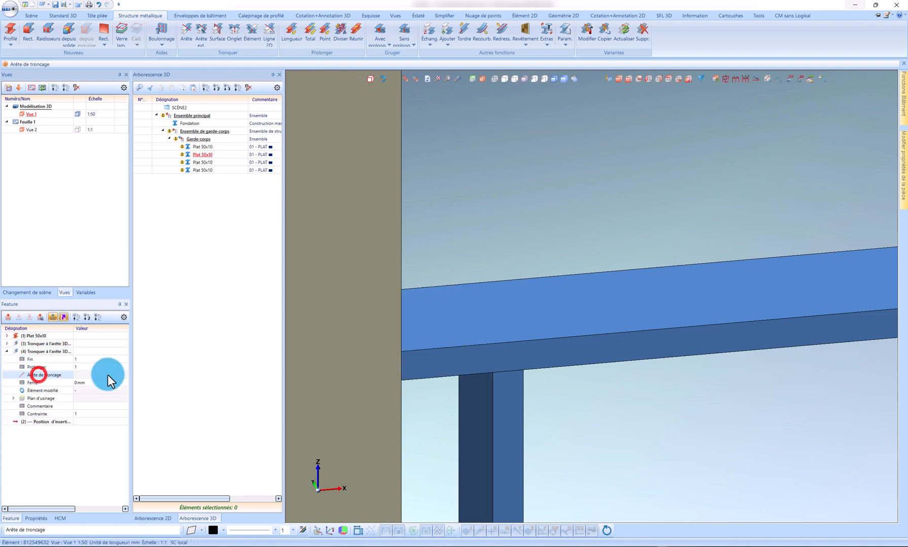
pyautogui.click(494, 386)
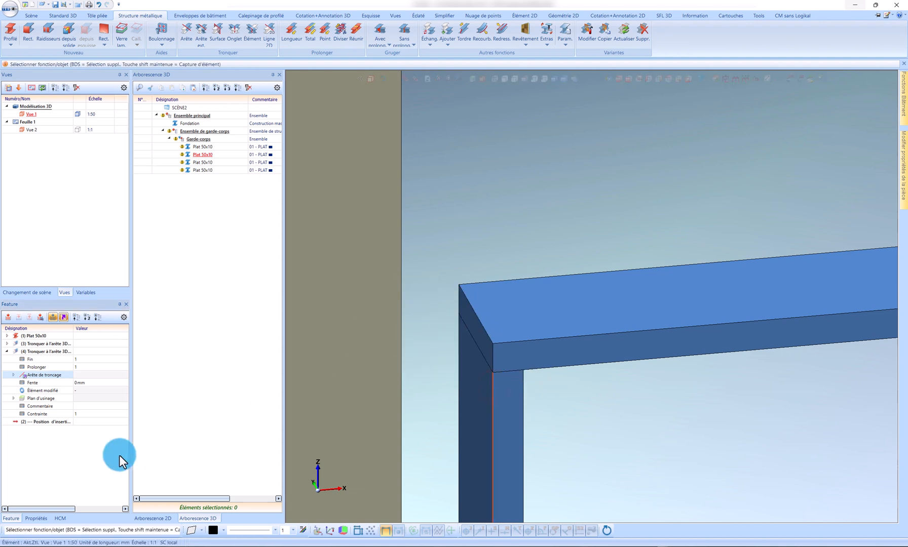
pyautogui.click(7, 352)
# Step: Set up a 12 mm diameter through hole on the left post, with the post's inner face as the machining plane
pyautogui.scroll(-4, 409, 202)
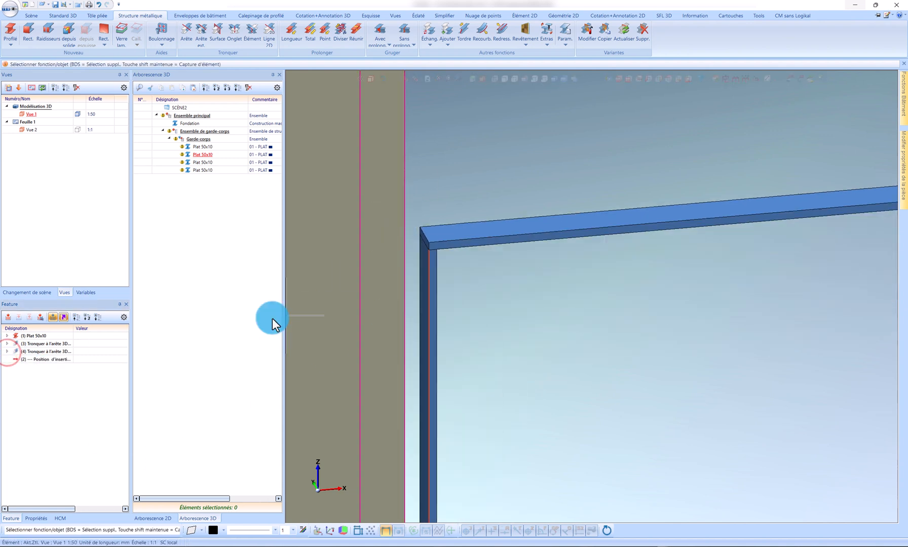
pyautogui.scroll(-2, 563, 299)
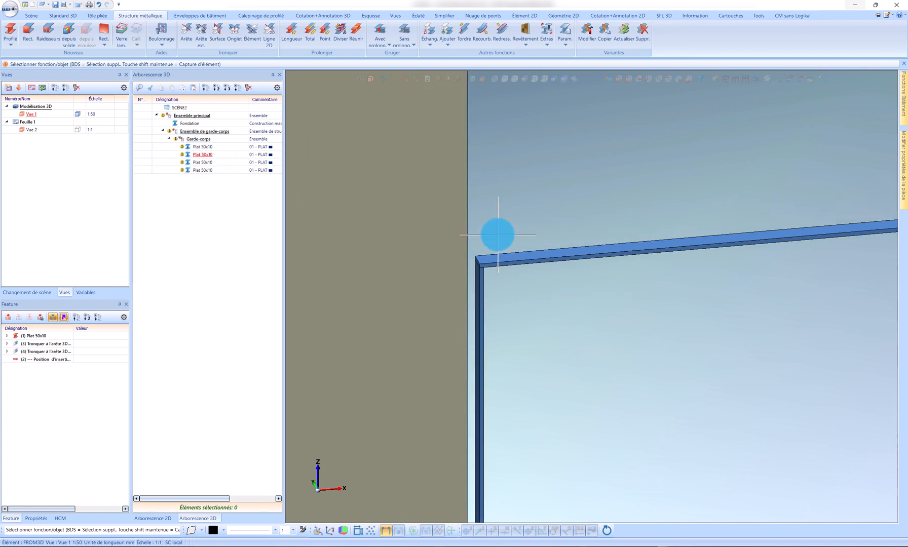
pyautogui.scroll(-2, 496, 233)
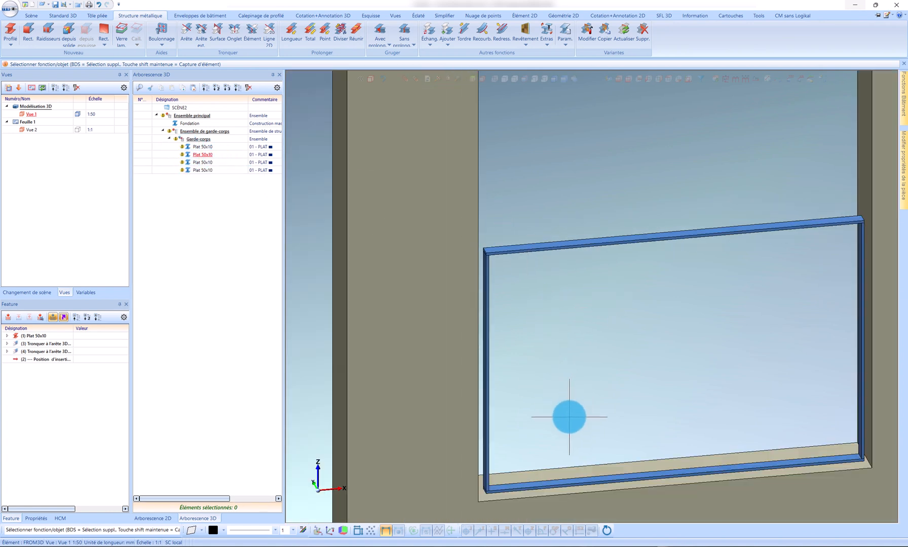
pyautogui.scroll(5, 491, 476)
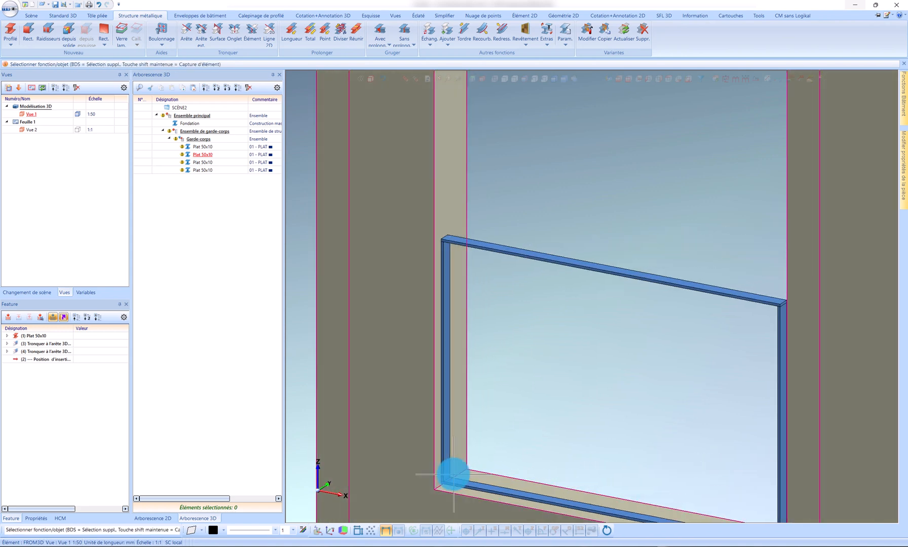
pyautogui.click(445, 465)
pyautogui.rightClick(445, 465)
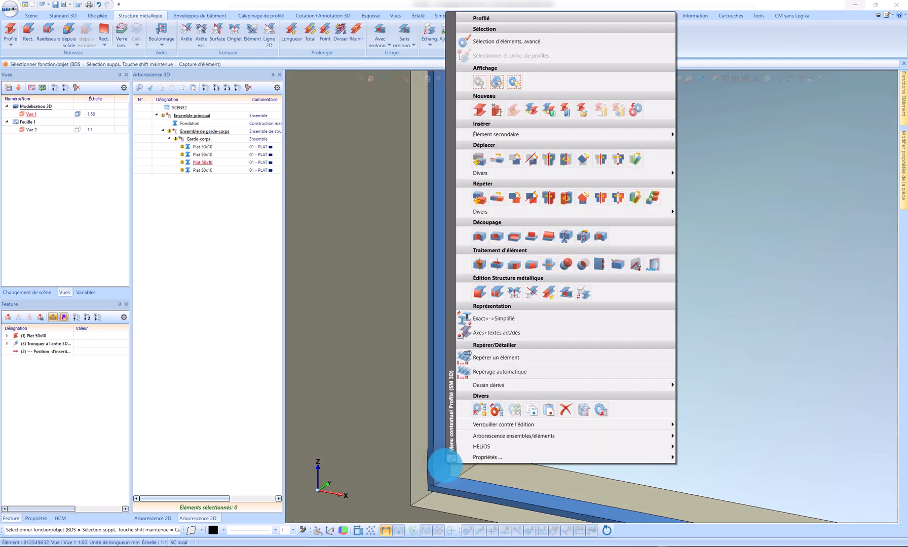
pyautogui.click(477, 264)
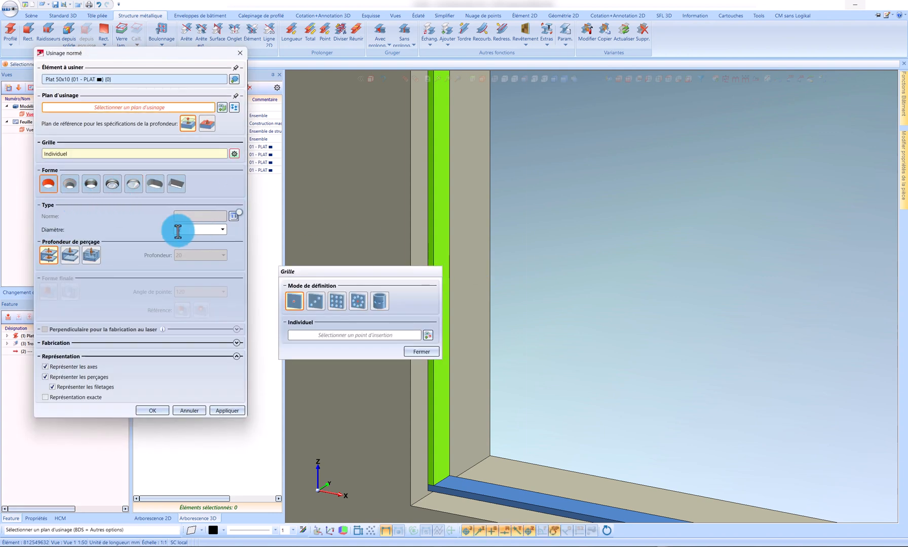
pyautogui.click(177, 230)
pyautogui.scroll(2, 454, 472)
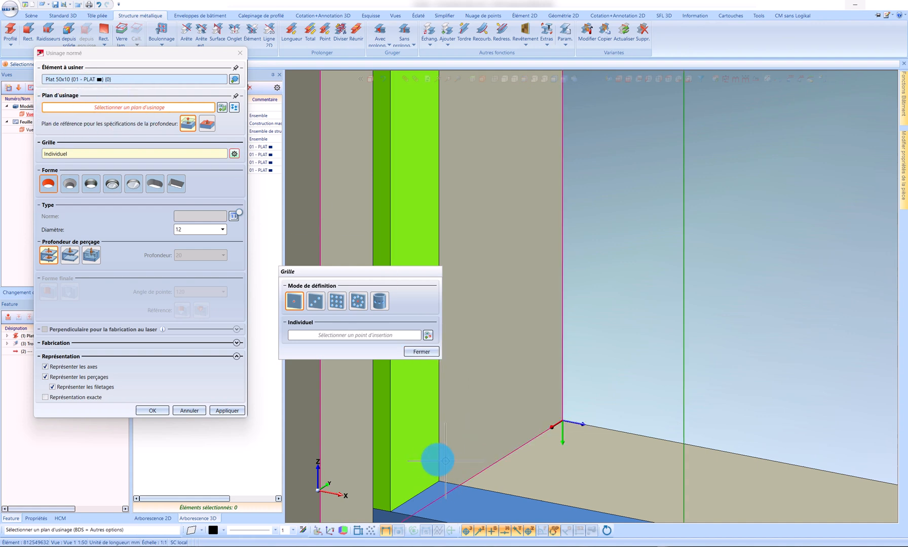
pyautogui.click(426, 464)
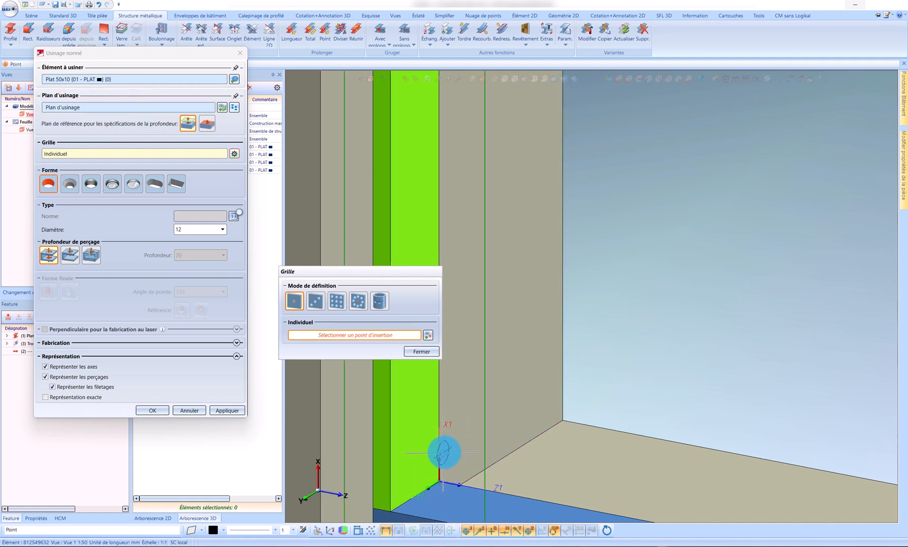
# Step: Position the hole 90 mm above the midpoint of the post's lower edge with relative offset 90 0 0 and create it
pyautogui.scroll(-3, 442, 450)
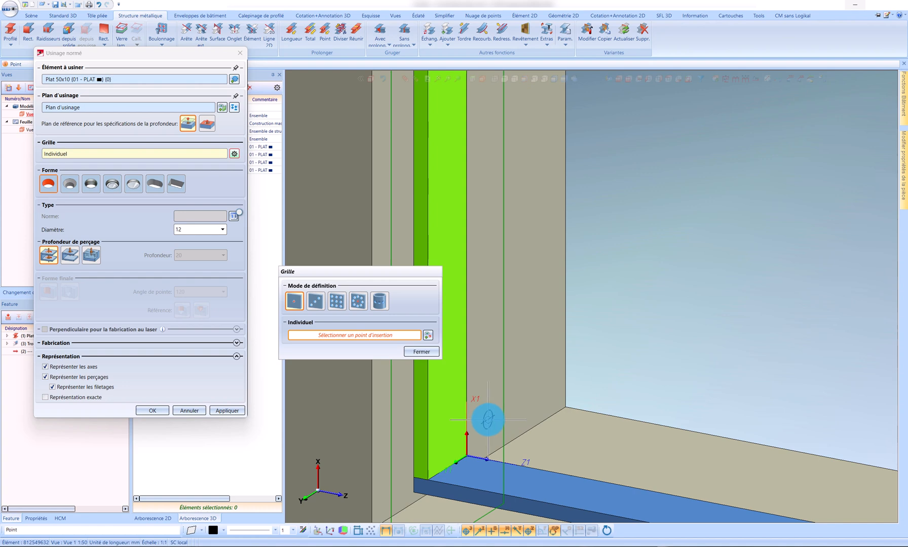
pyautogui.press('r')
pyautogui.press('Return')
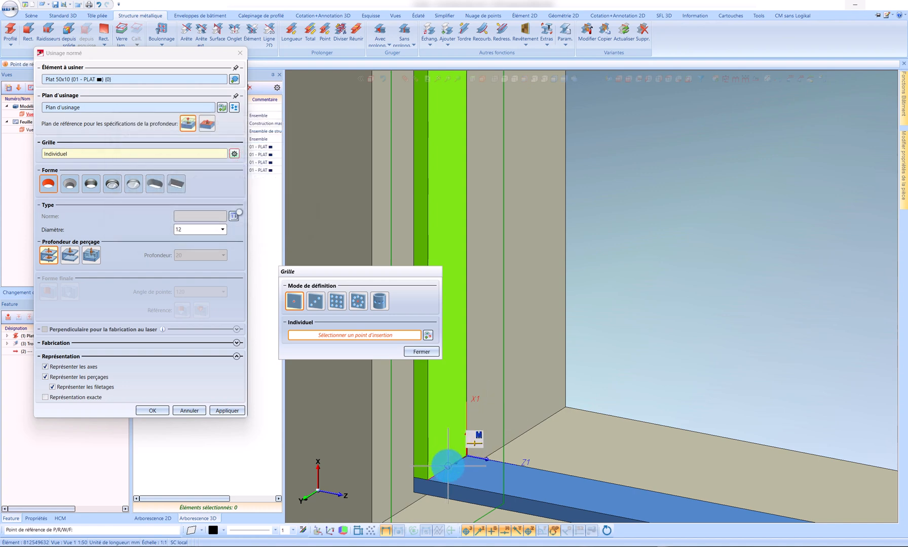
pyautogui.press('r')
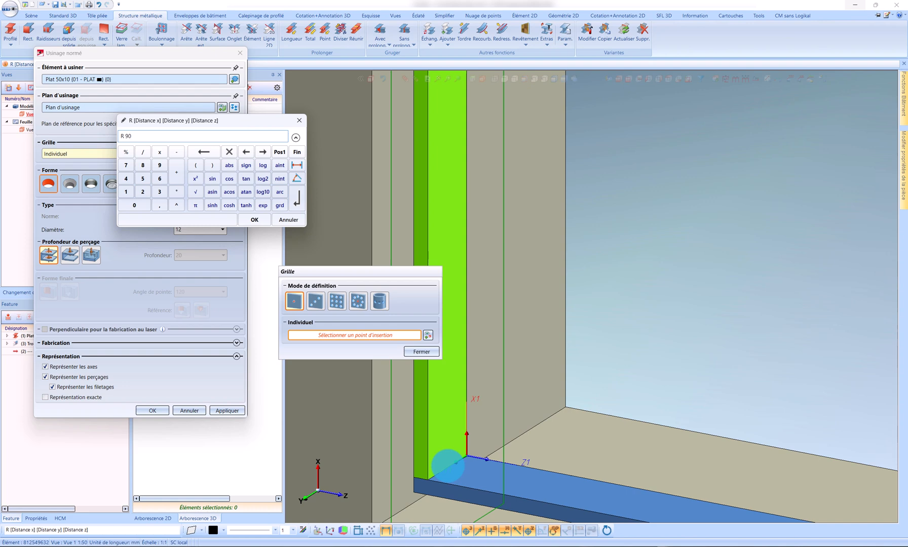
pyautogui.write('90 0 0')
pyautogui.press('Return')
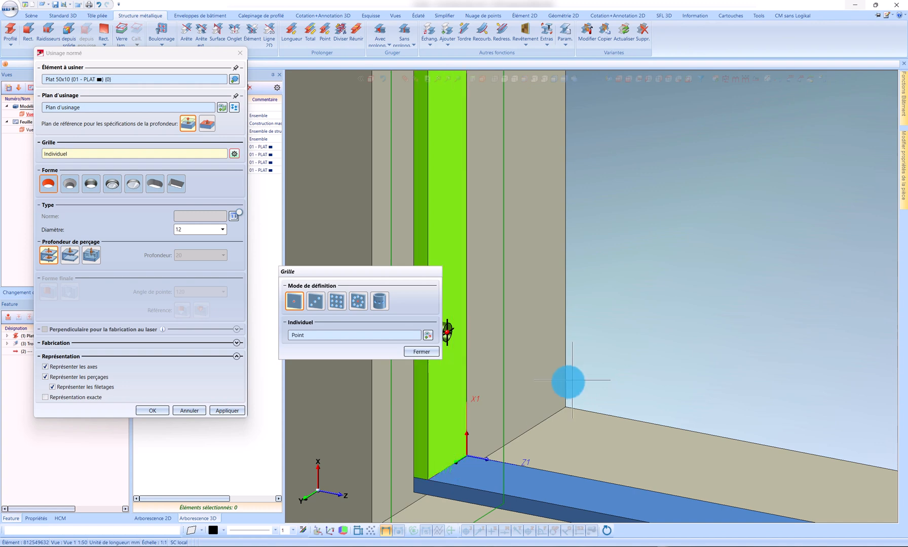
pyautogui.click(226, 411)
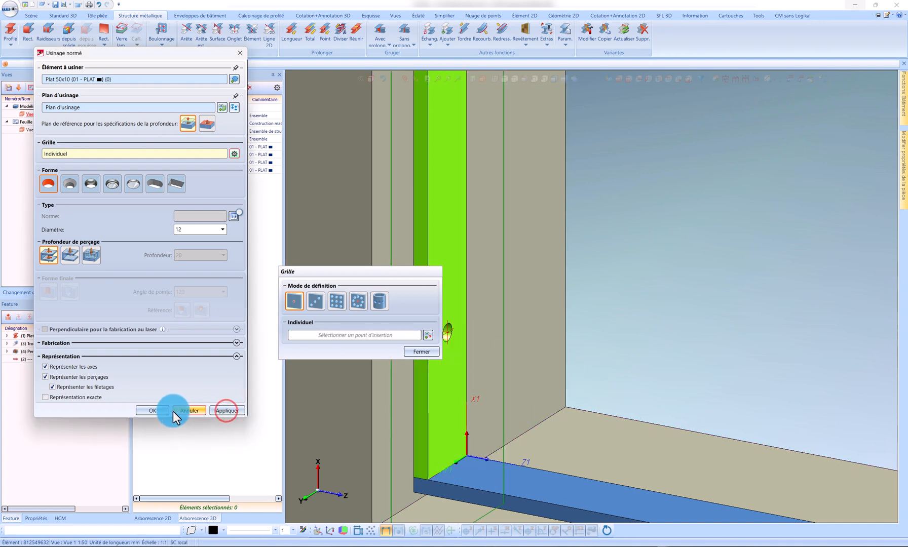
pyautogui.click(157, 410)
# Step: Repeat the Ø12 hole on the left post with a flip transformation about the plane at the post's mid-height
pyautogui.click(446, 359)
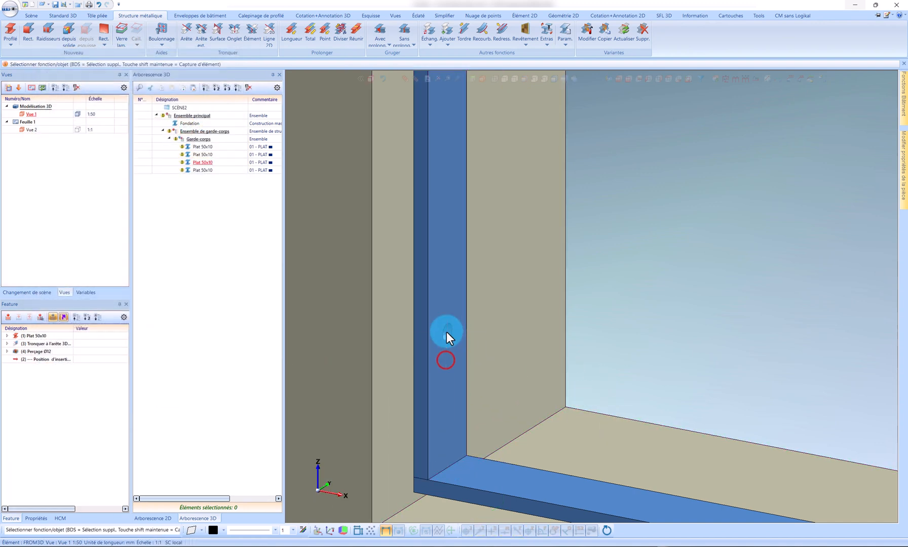
pyautogui.click(43, 352)
pyautogui.rightClick(44, 353)
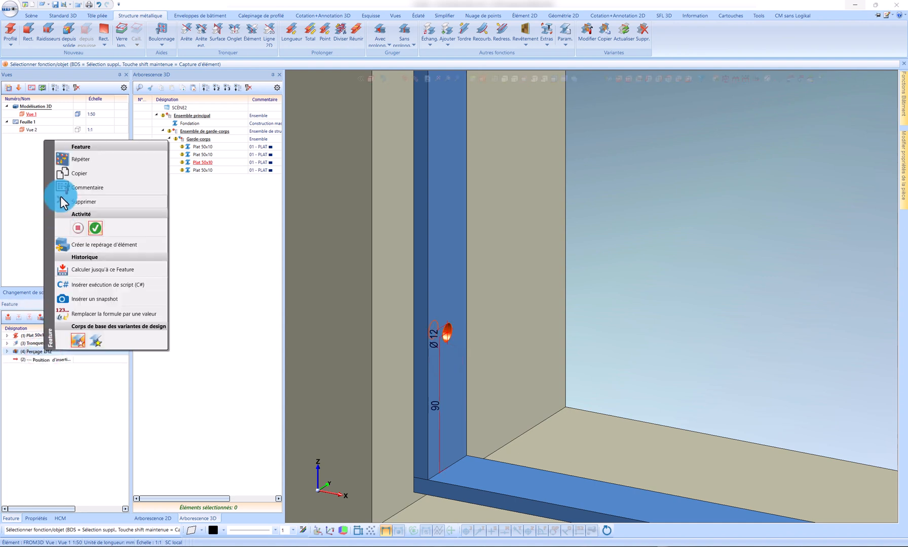
pyautogui.click(81, 162)
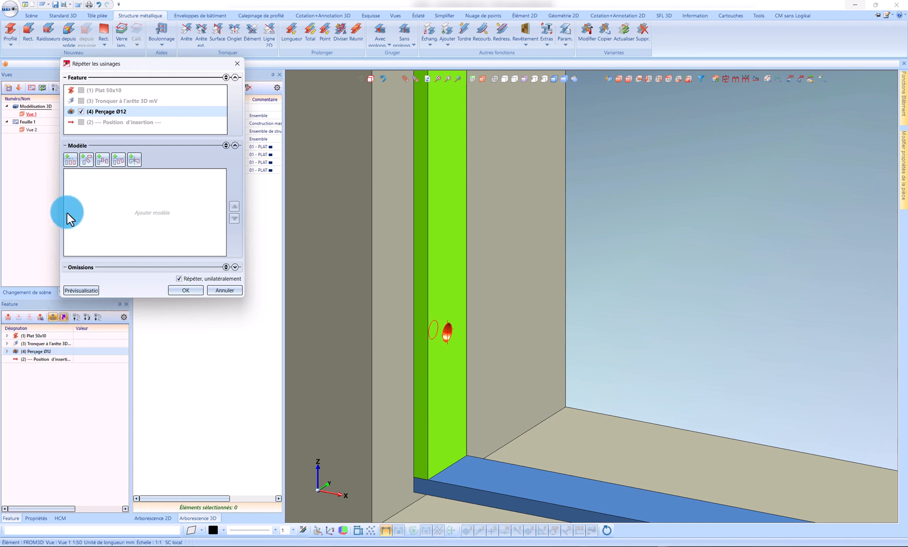
pyautogui.click(133, 159)
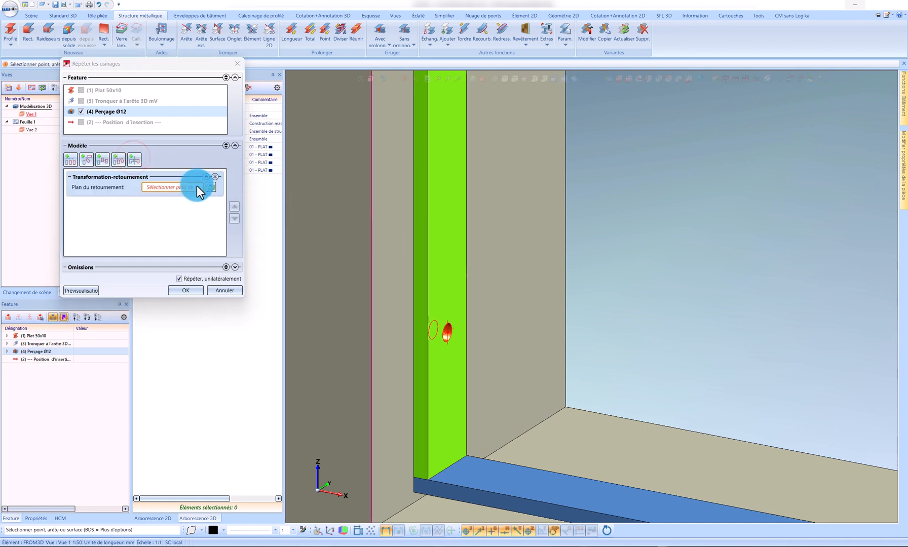
pyautogui.scroll(-4, 466, 314)
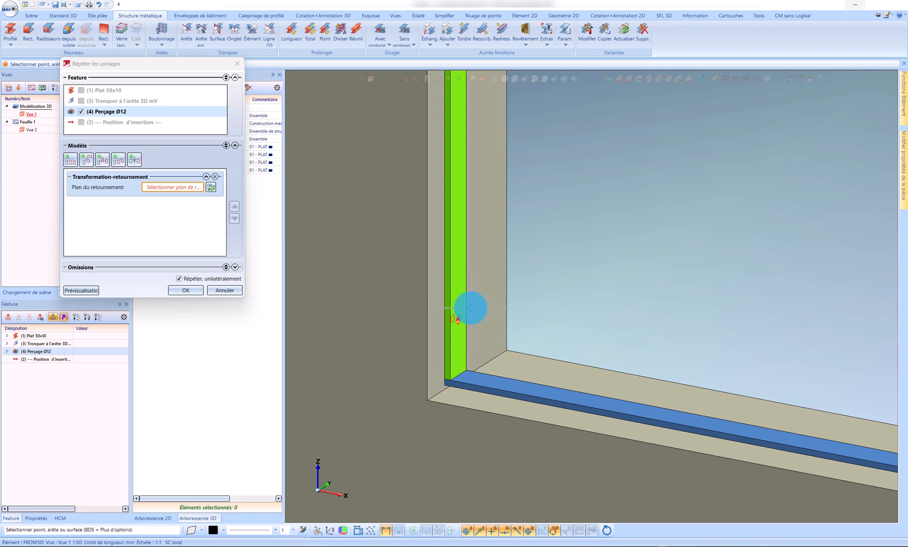
pyautogui.scroll(-5, 494, 314)
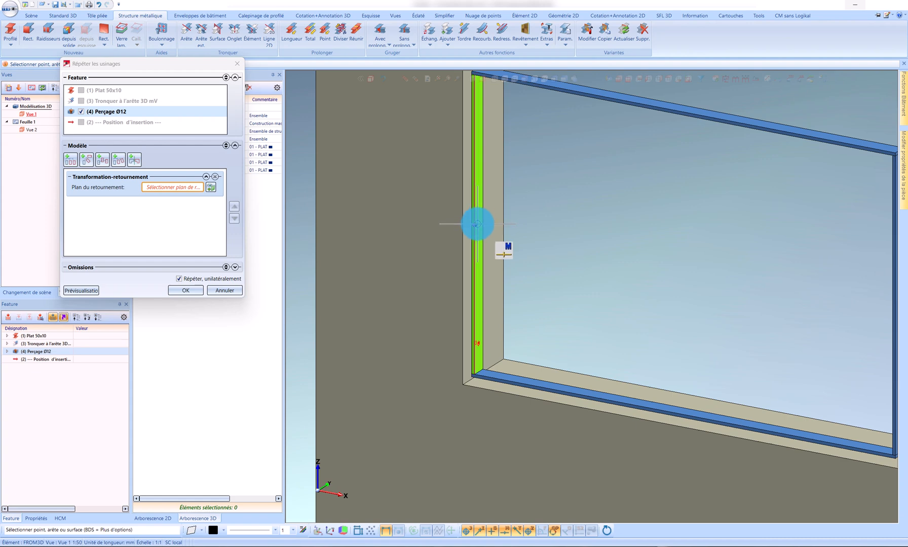
pyautogui.click(482, 222)
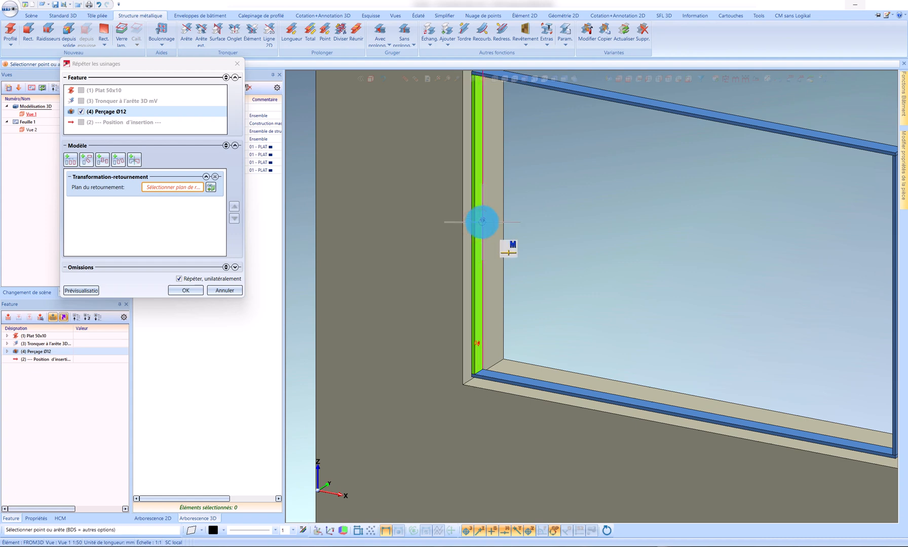
pyautogui.scroll(3, 481, 222)
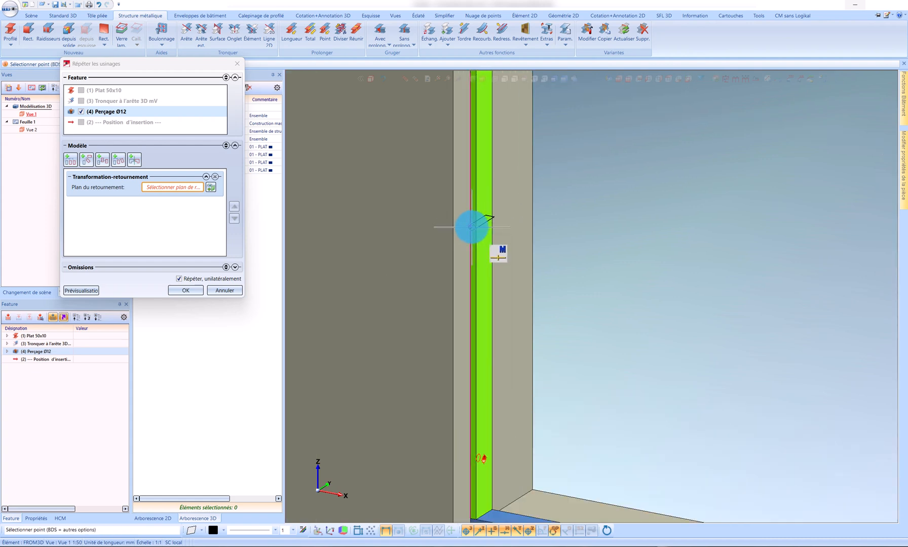
pyautogui.click(472, 227)
pyautogui.scroll(-3, 484, 225)
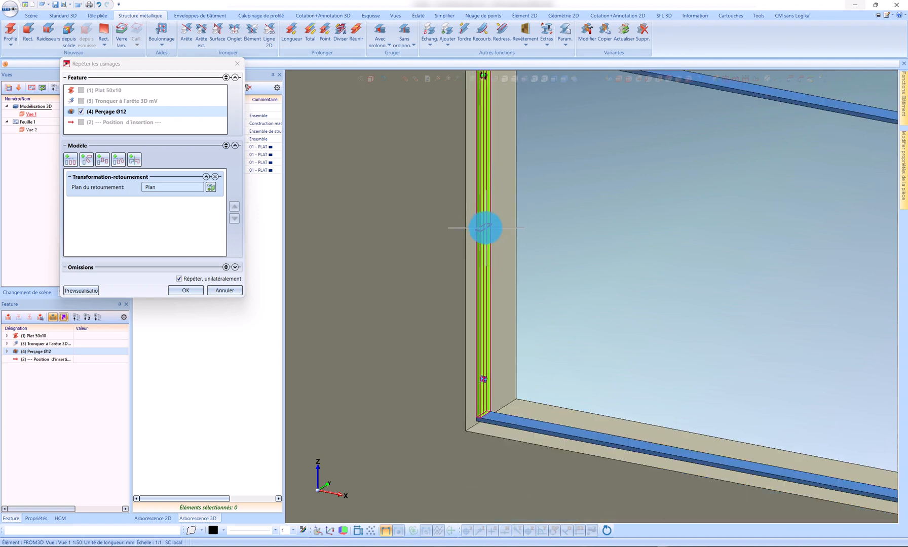
pyautogui.scroll(-3, 485, 228)
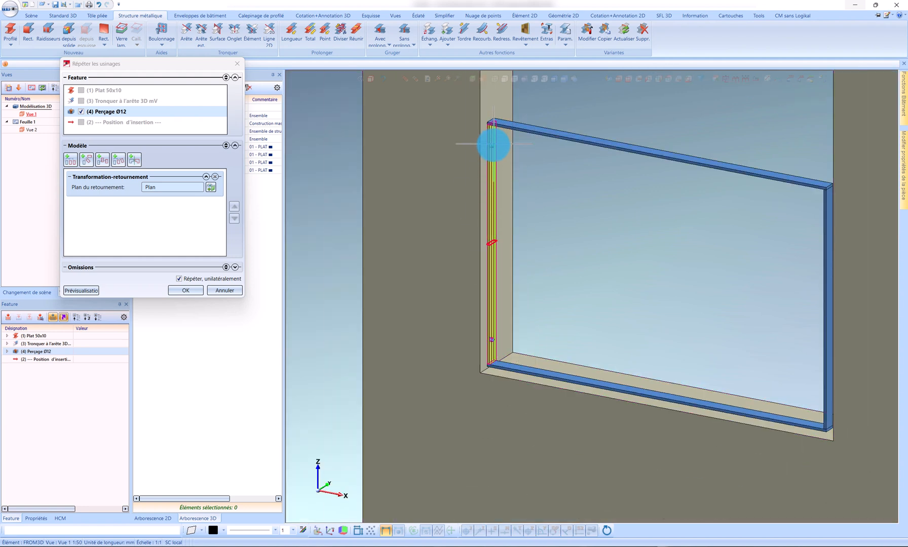
pyautogui.click(185, 290)
# Step: Place a vertical chain dimension along the left post from its top through both holes to its lower end
pyautogui.scroll(3, 500, 126)
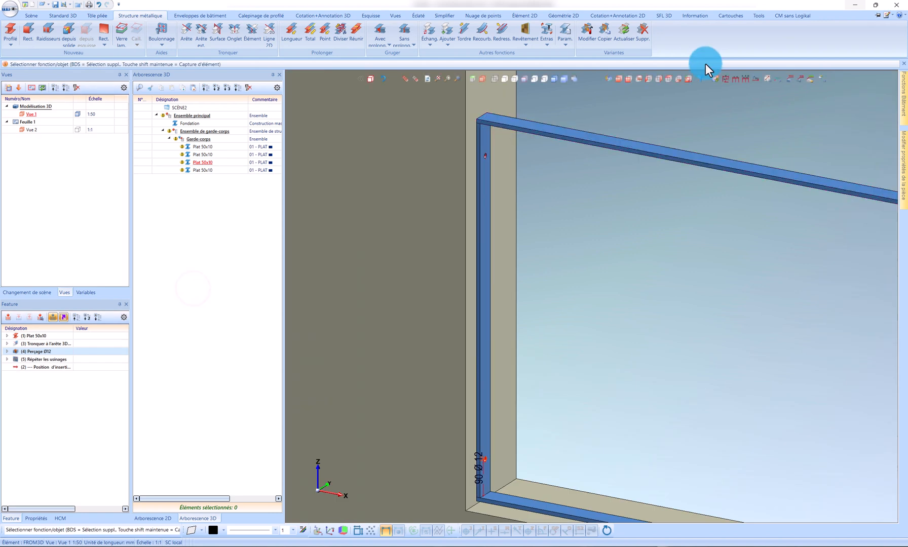
pyautogui.click(734, 79)
pyautogui.scroll(2, 494, 109)
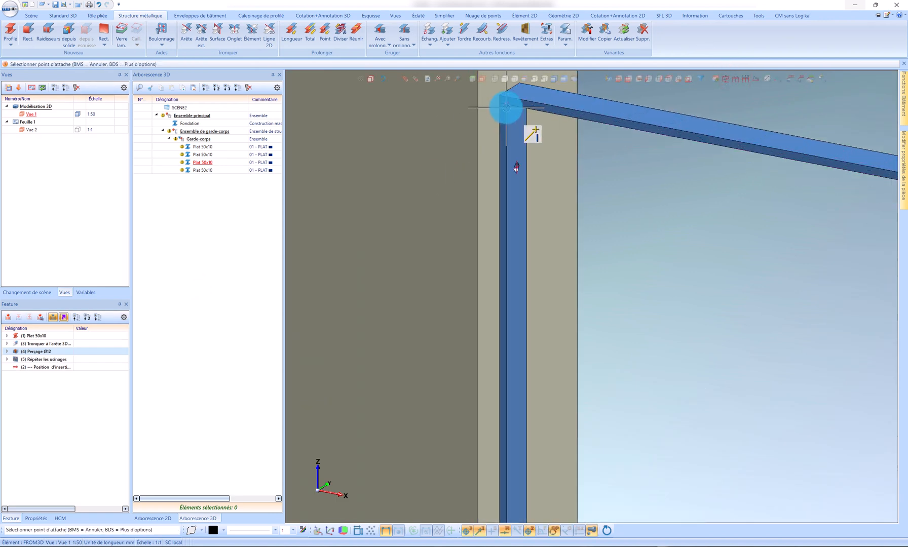
pyautogui.click(514, 167)
pyautogui.scroll(-5, 465, 178)
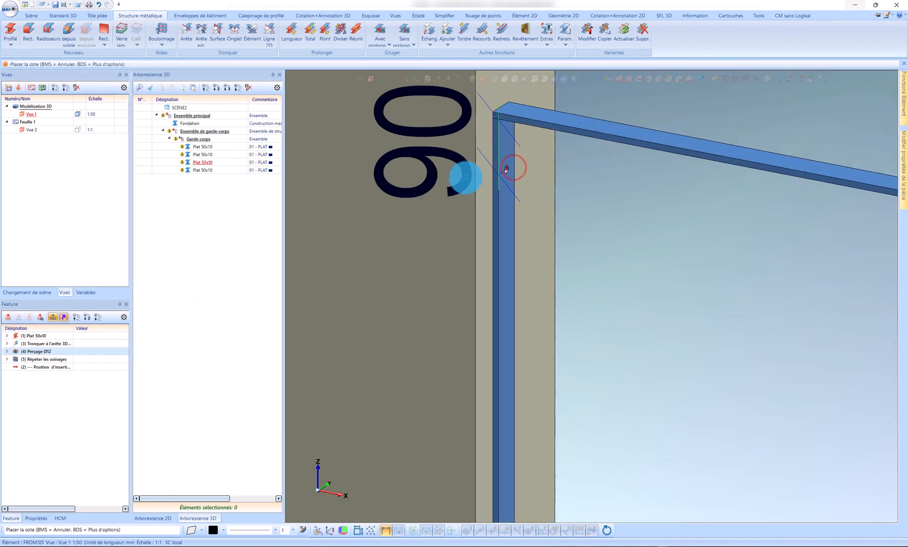
pyautogui.click(424, 194)
pyautogui.click(481, 345)
pyautogui.scroll(4, 480, 349)
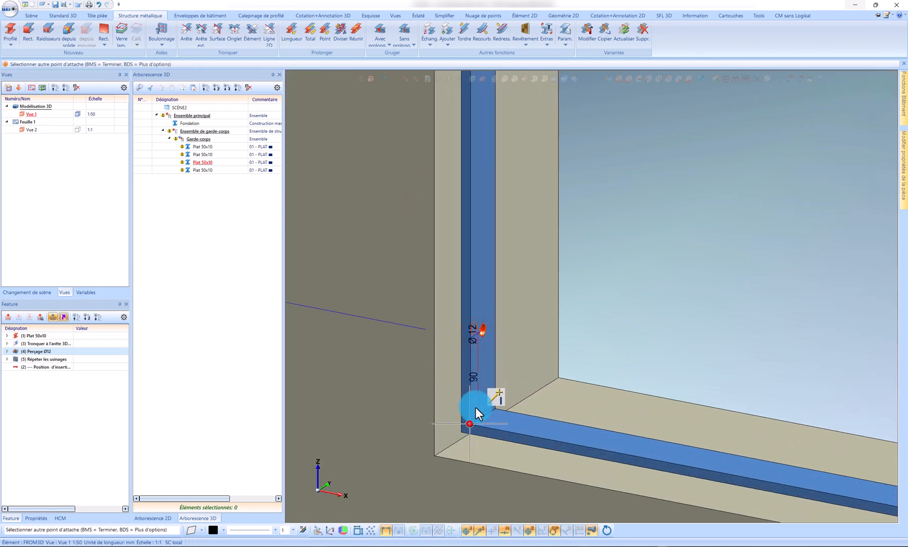
pyautogui.click(470, 424)
pyautogui.scroll(-5, 604, 343)
pyautogui.middleClick(522, 302)
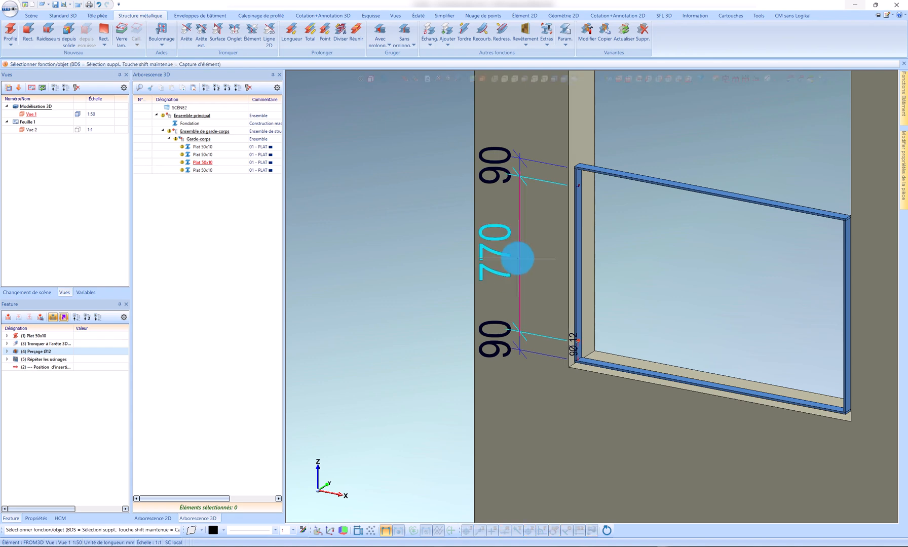
# Step: Delete the chain dimension beside the left post and deselect the hole feature
pyautogui.rightClick(522, 263)
pyautogui.click(595, 253)
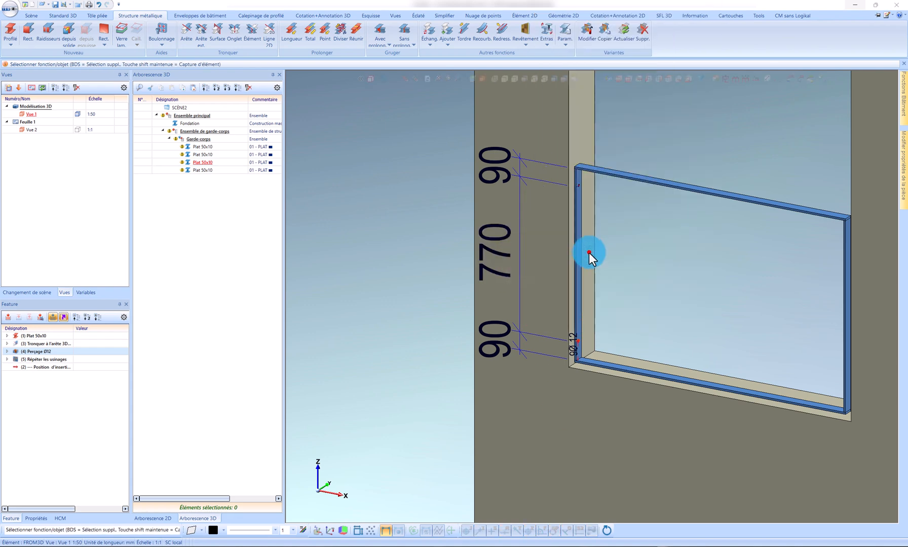
pyautogui.scroll(5, 590, 354)
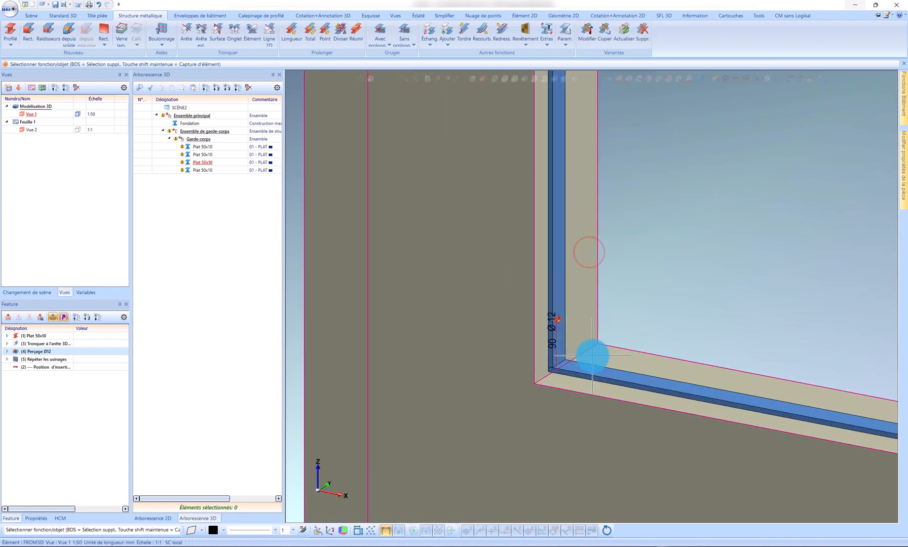
pyautogui.click(94, 391)
pyautogui.scroll(-5, 408, 325)
pyautogui.scroll(3, 715, 364)
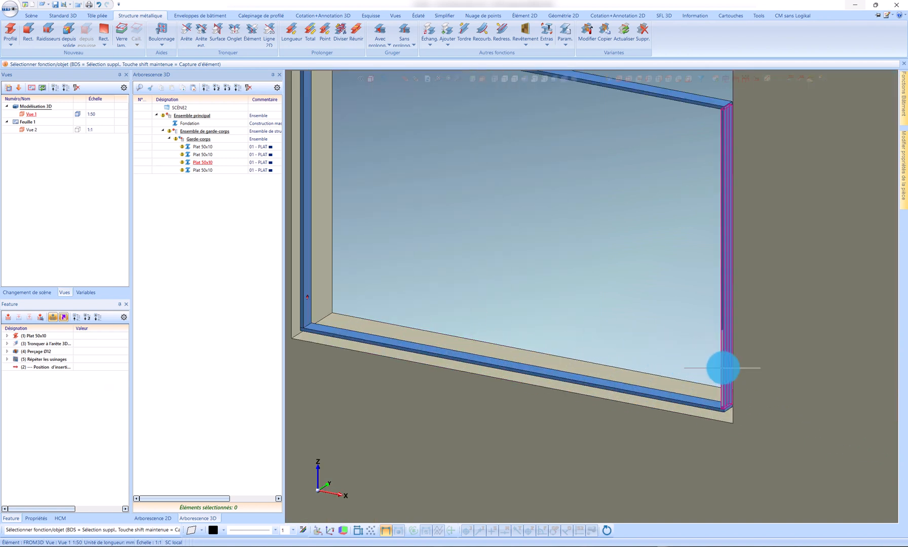
# Step: Examine both posts of the guardrail frame, checking where fixing holes exist on the left and right posts
pyautogui.scroll(-5, 723, 368)
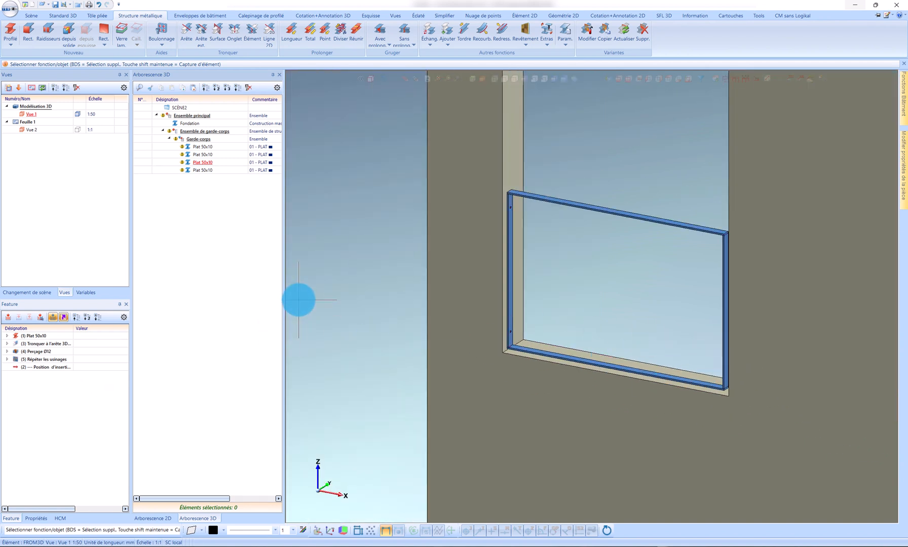
pyautogui.scroll(4, 496, 330)
pyautogui.scroll(-2, 461, 310)
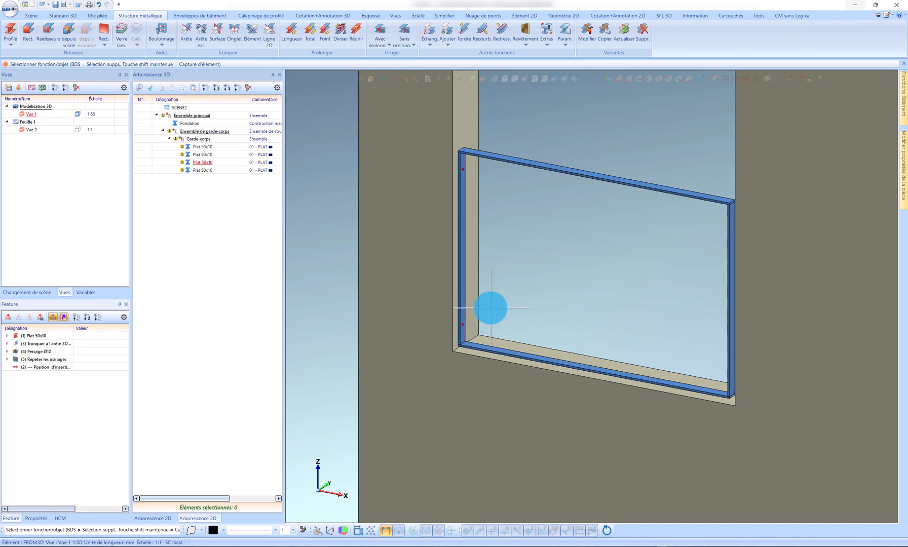
pyautogui.scroll(5, 733, 210)
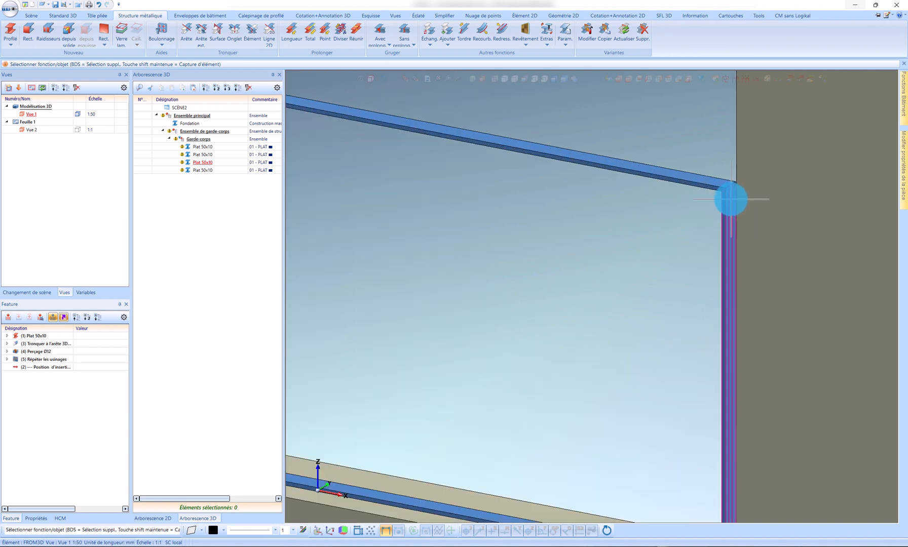
pyautogui.scroll(-4, 728, 212)
pyautogui.scroll(1, 728, 211)
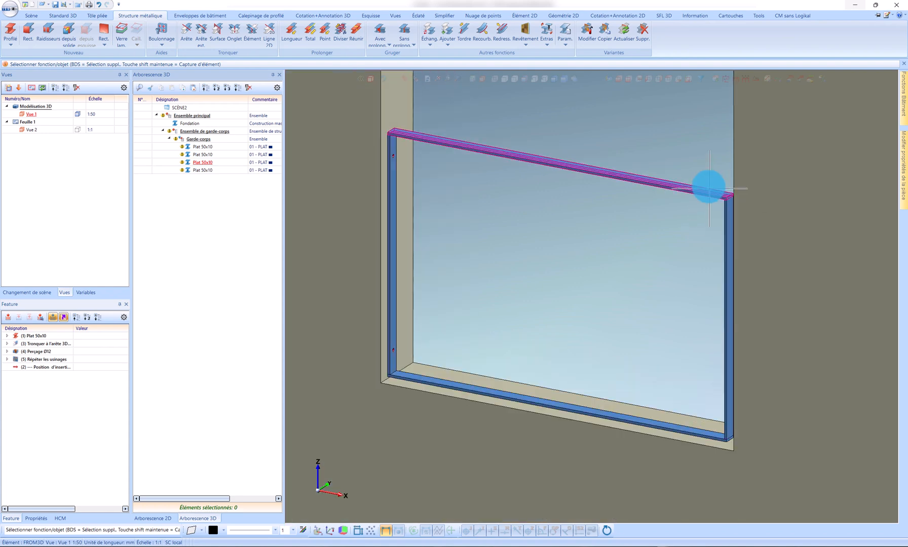
pyautogui.scroll(-2, 724, 223)
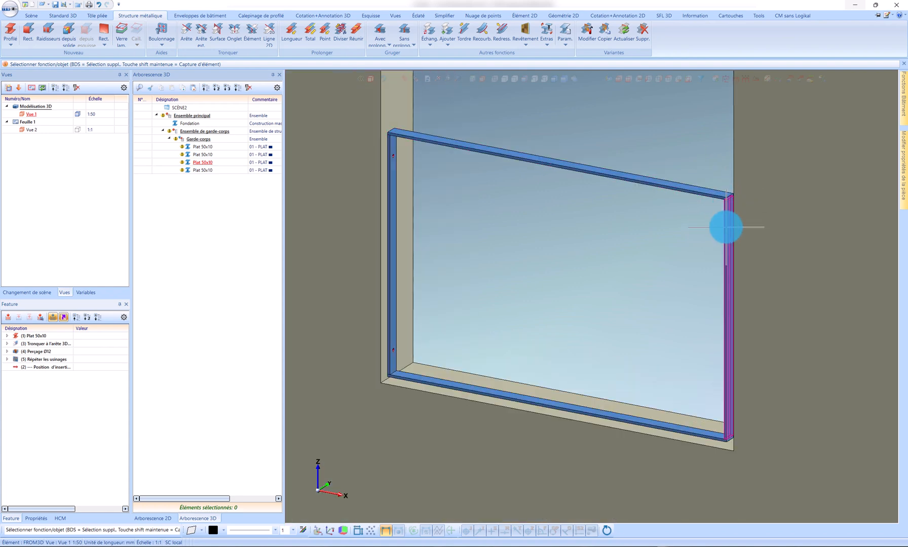
pyautogui.scroll(4, 726, 223)
pyautogui.scroll(-4, 726, 219)
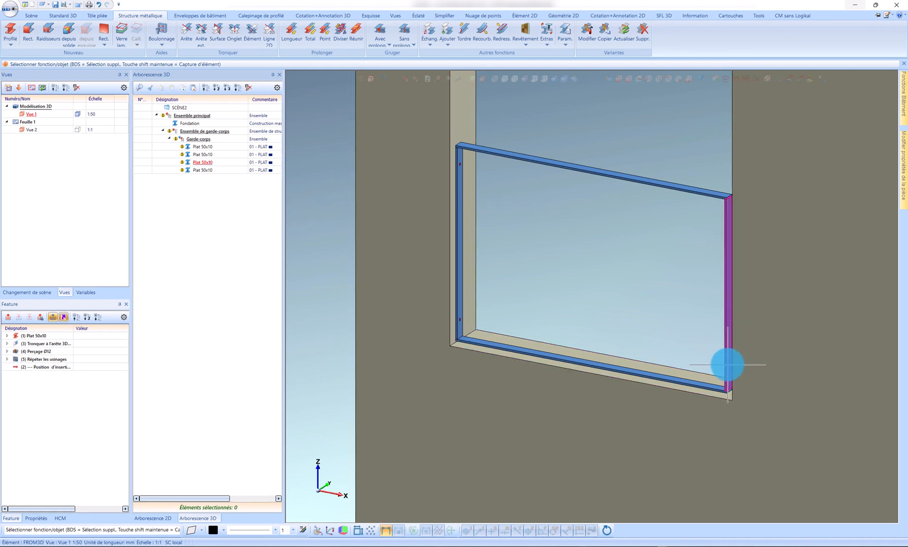
# Step: Copy the Perçage Ø12 and Répéter les usinages features from the left post's feature history
pyautogui.click(49, 351)
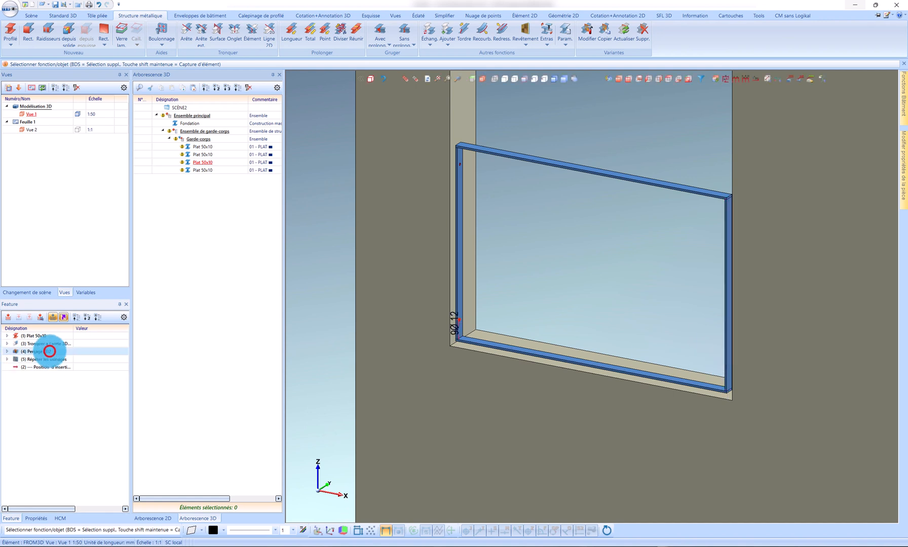
pyautogui.click(50, 358)
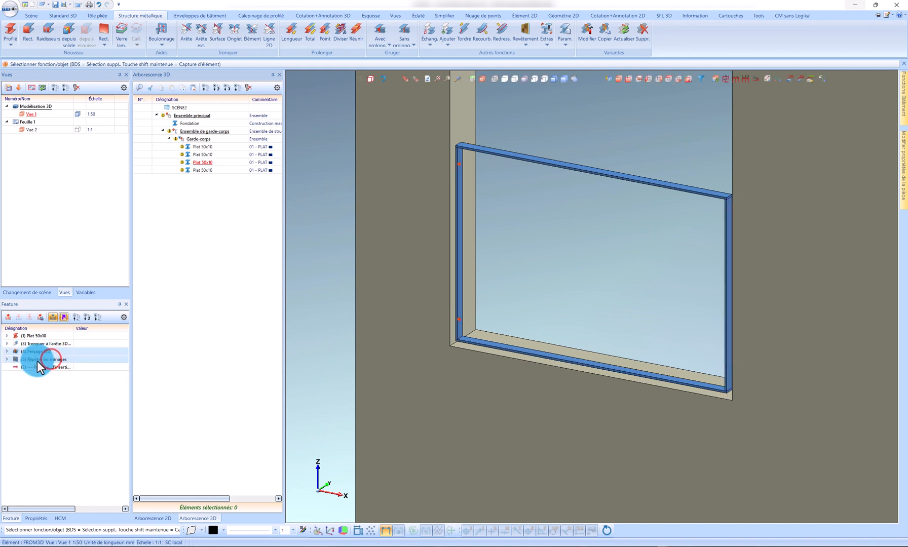
pyautogui.rightClick(36, 361)
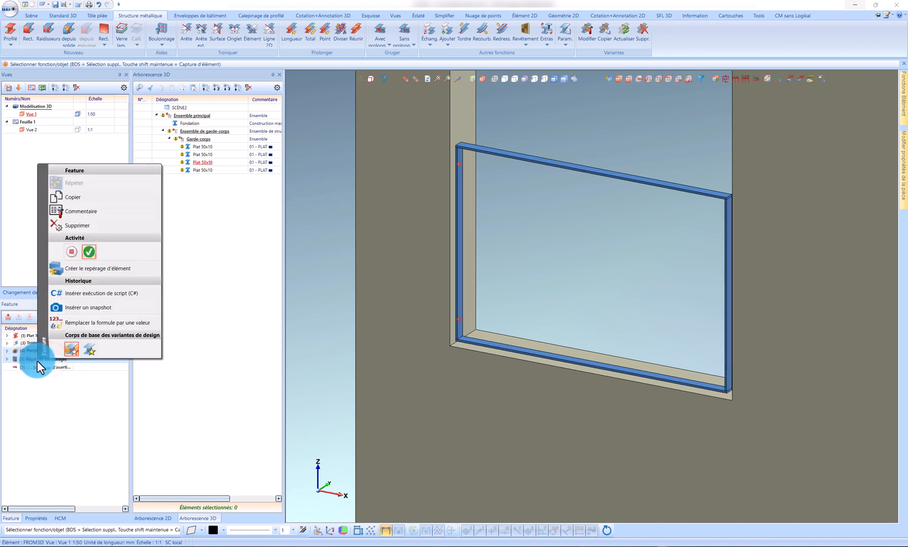
pyautogui.click(65, 198)
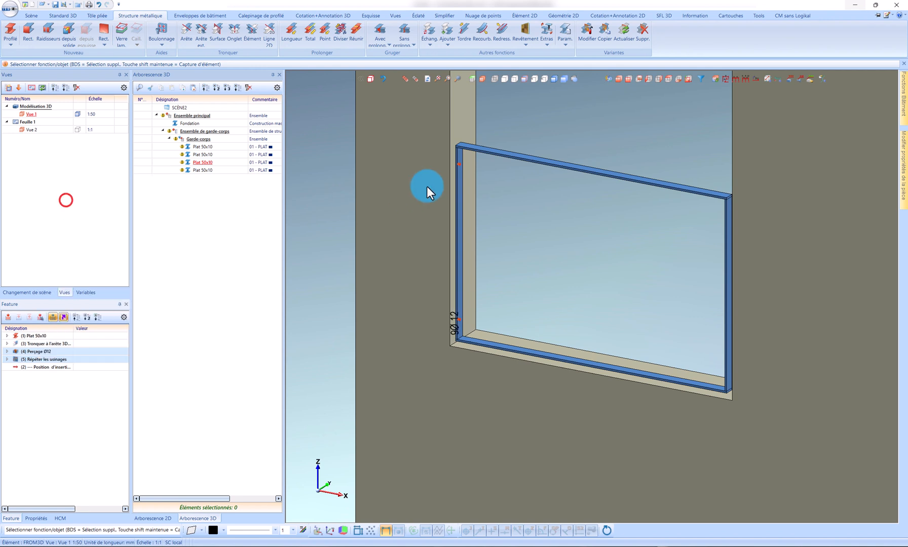
pyautogui.click(461, 177)
pyautogui.click(63, 356)
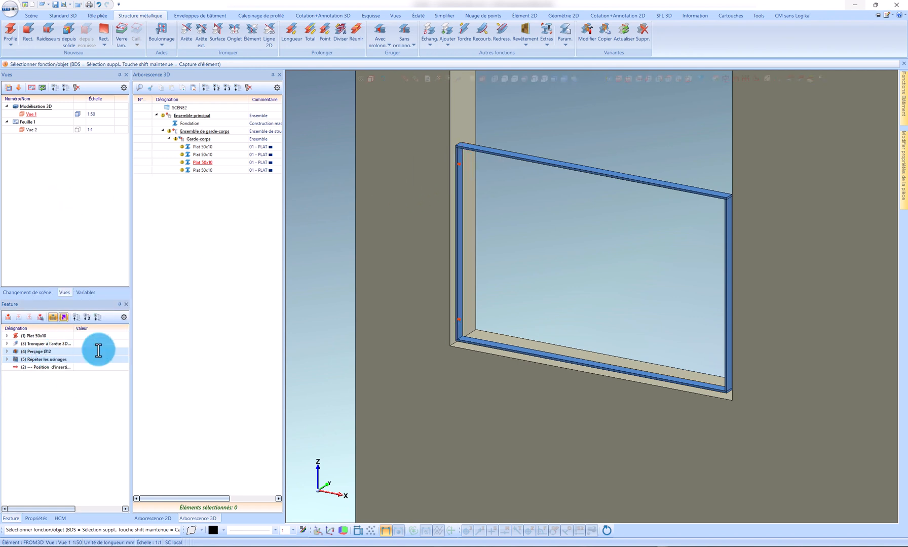
pyautogui.click(458, 319)
pyautogui.click(28, 363)
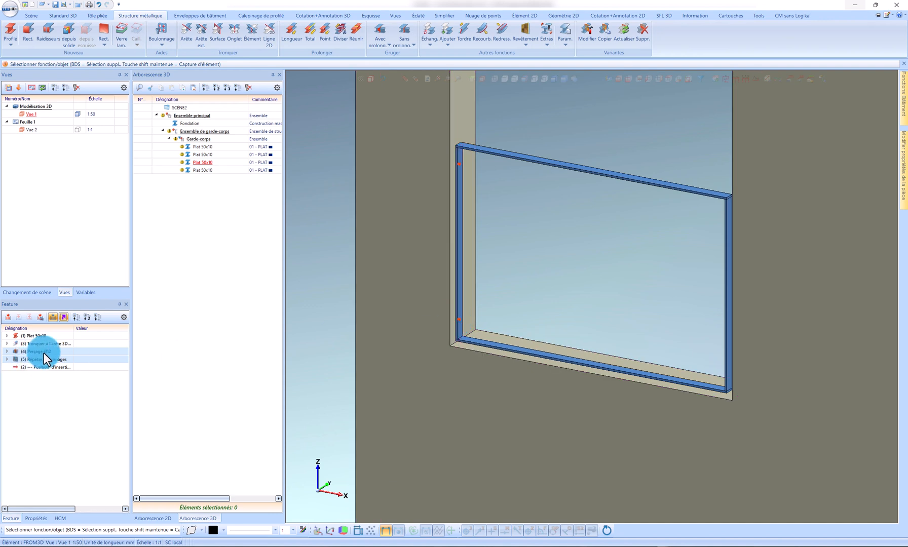
# Step: Add the copied hole and repeat features to the right post and place them before the insertion position in its history
pyautogui.click(727, 247)
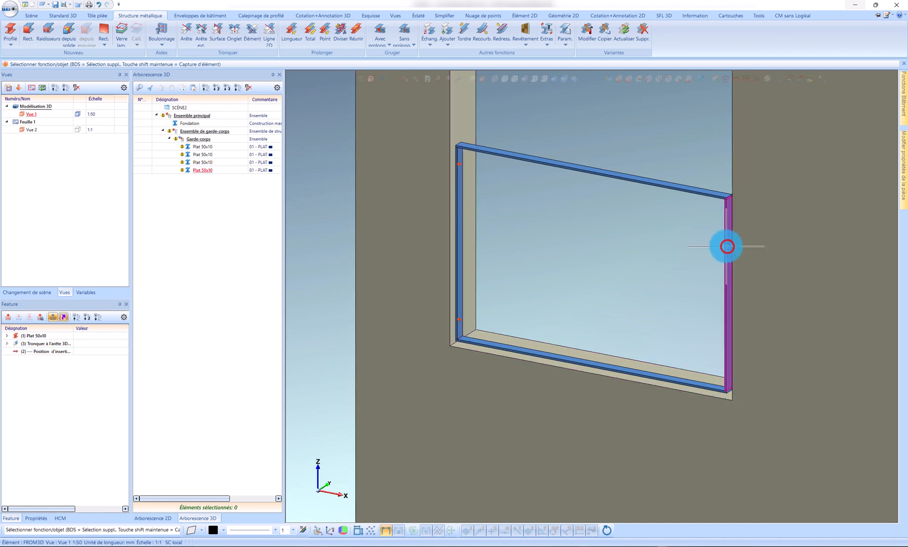
pyautogui.rightClick(79, 402)
pyautogui.click(46, 383)
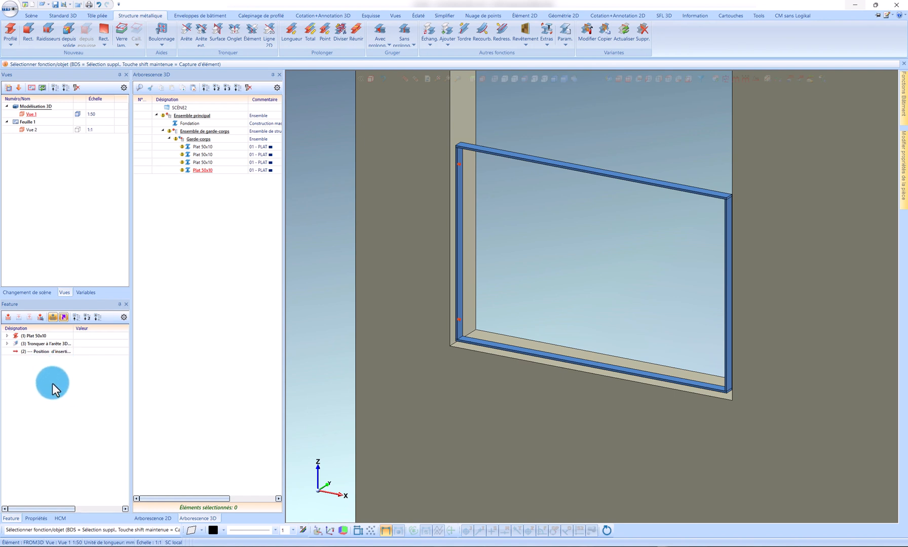
pyautogui.rightClick(39, 373)
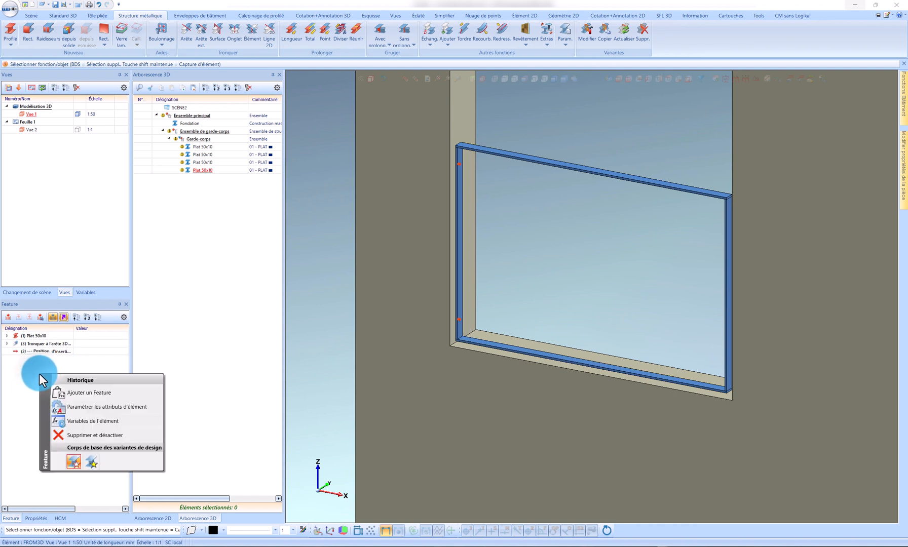
pyautogui.click(57, 390)
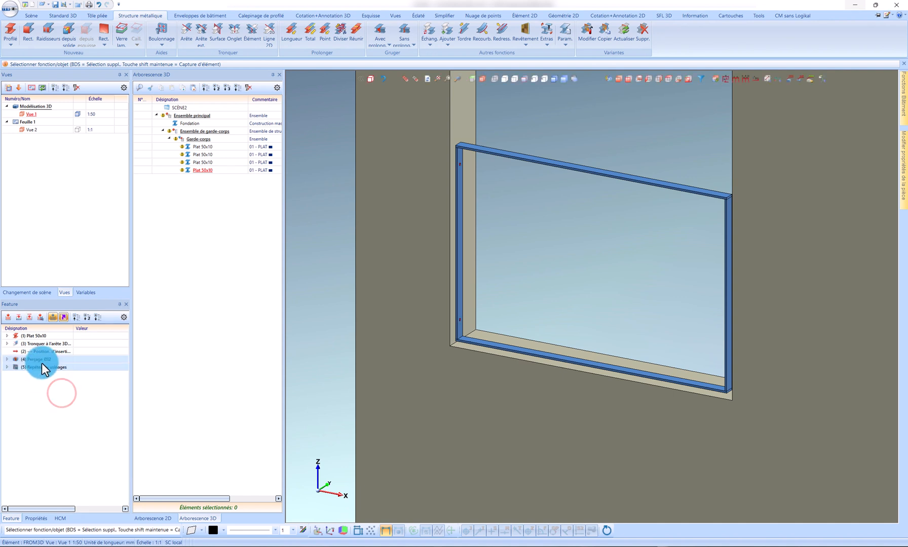
pyautogui.moveTo(40, 360); pyautogui.dragTo(55, 348)
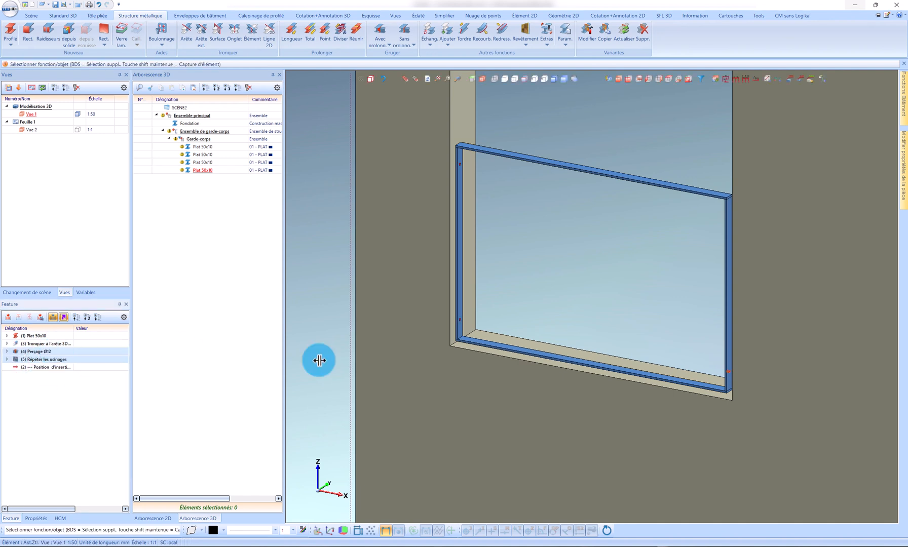
pyautogui.scroll(5, 729, 385)
pyautogui.scroll(-5, 714, 405)
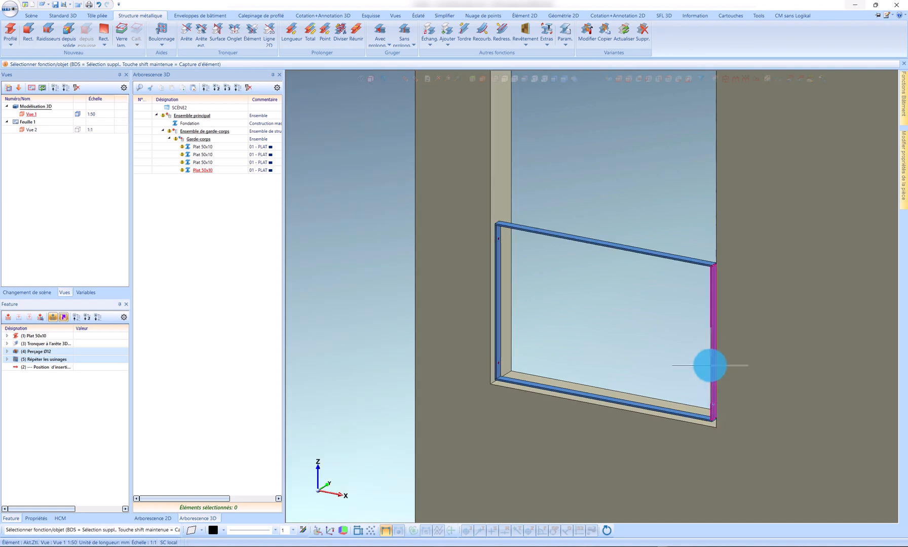
# Step: Edit the right post's Répéter les usinages feature so that it repeats Perçage Ø12 about the flip plane
pyautogui.click(44, 384)
pyautogui.click(53, 358)
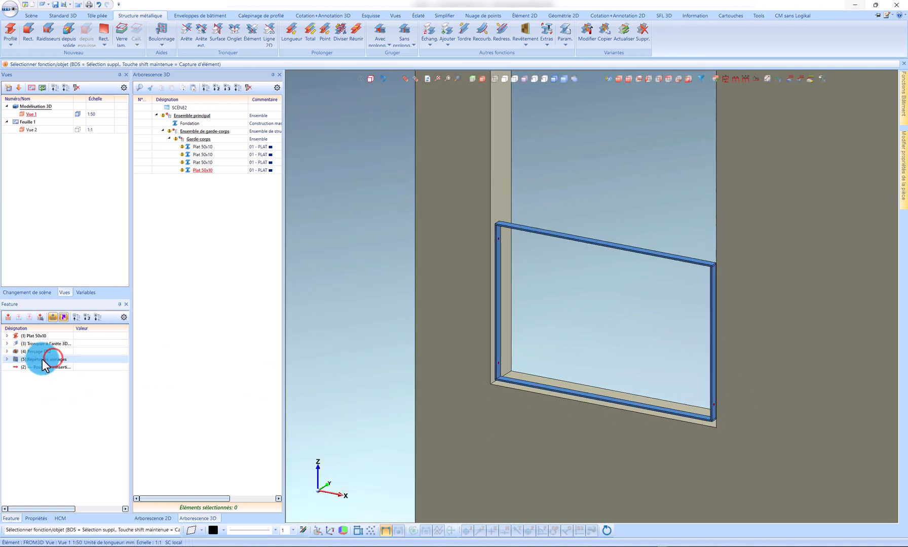
pyautogui.doubleClick(36, 359)
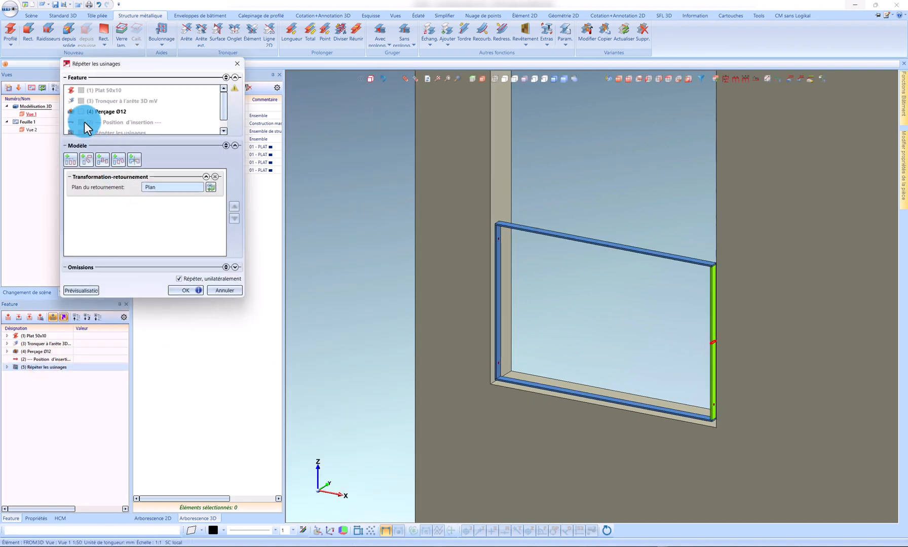
pyautogui.click(82, 111)
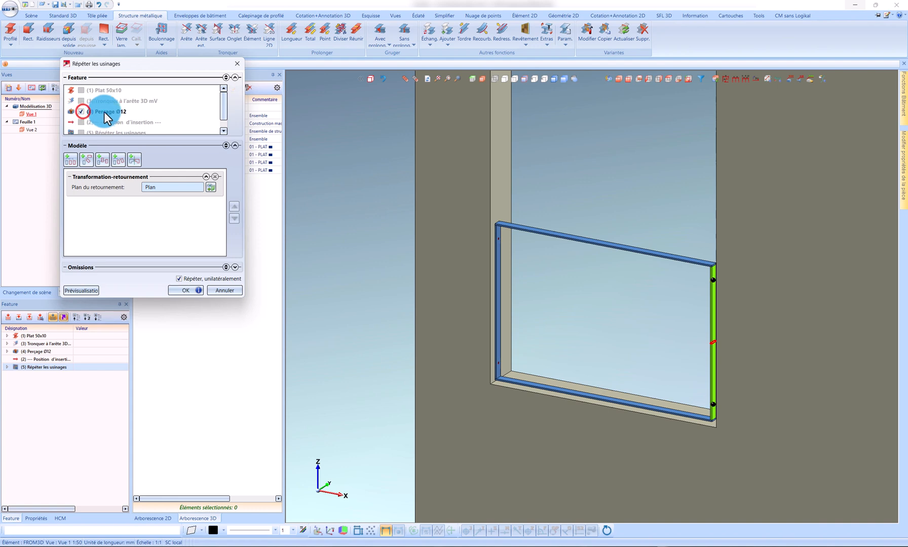
pyautogui.click(187, 290)
pyautogui.scroll(5, 726, 283)
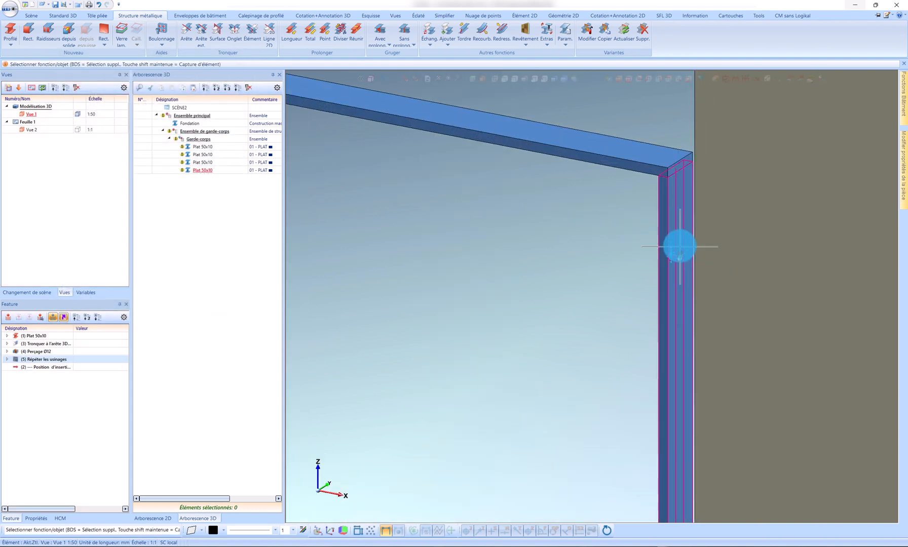
pyautogui.scroll(-5, 680, 247)
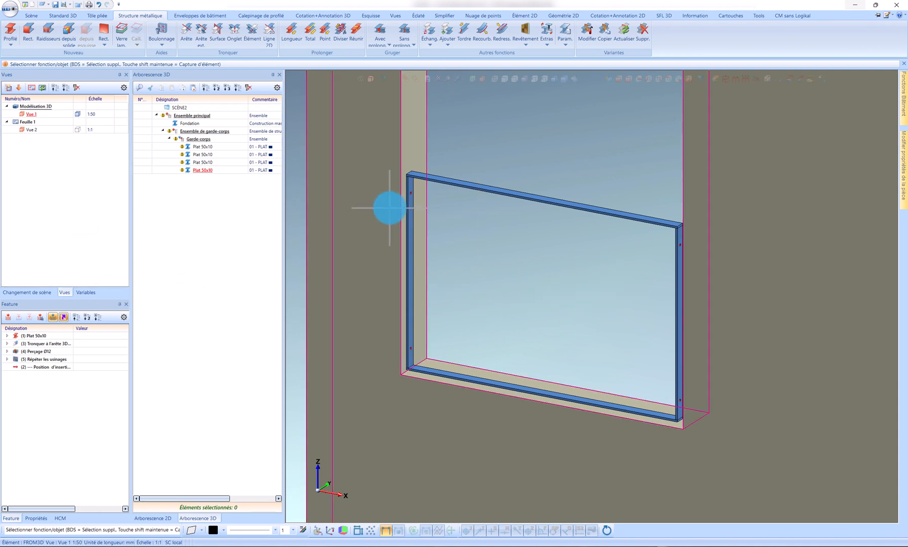
# Step: Set the work plane on the right post's drilled inner face with its origin at the post's upper front corner
pyautogui.scroll(5, 684, 244)
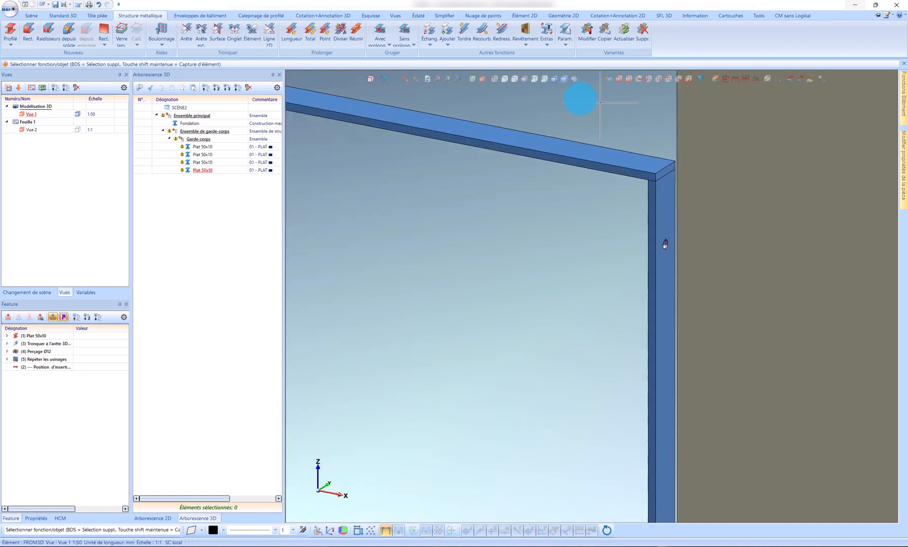
pyautogui.click(477, 80)
pyautogui.click(658, 215)
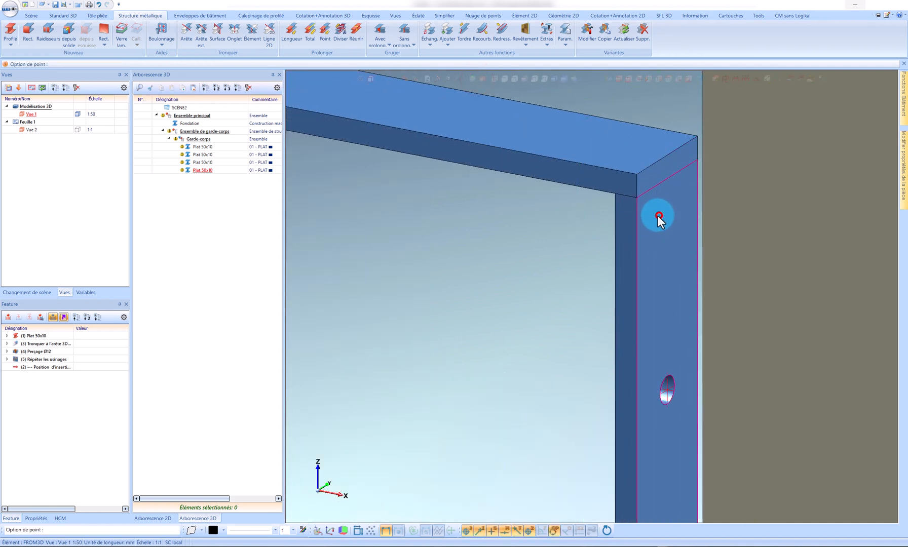
pyautogui.click(633, 183)
pyautogui.click(192, 66)
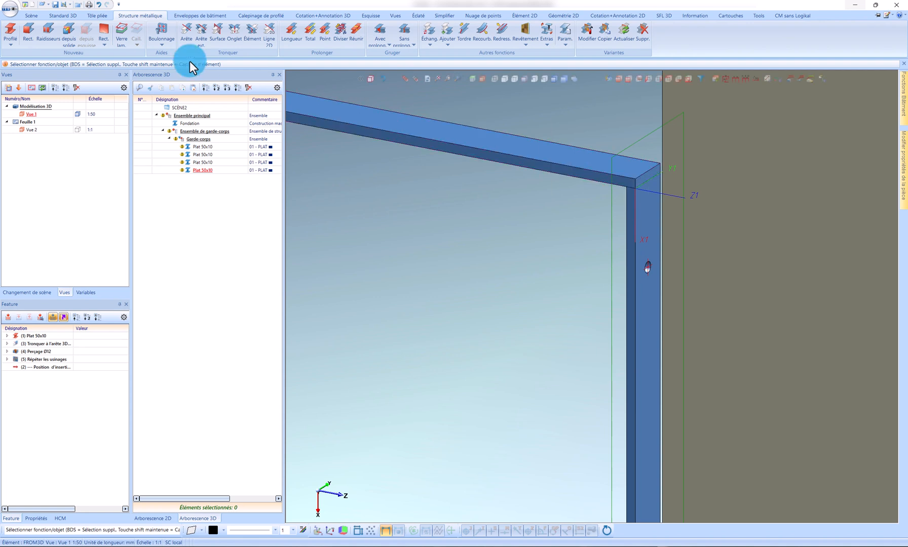
# Step: Start a new profile and open the 02 - Tube rond sans soudure (DIN 2448) series under 03 - Tubes rond in the catalogue
pyautogui.click(10, 30)
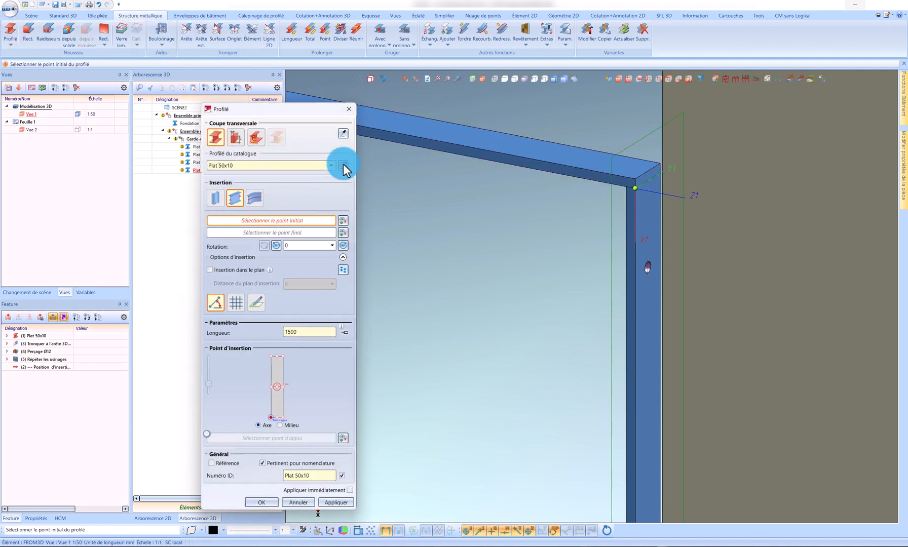
pyautogui.click(343, 163)
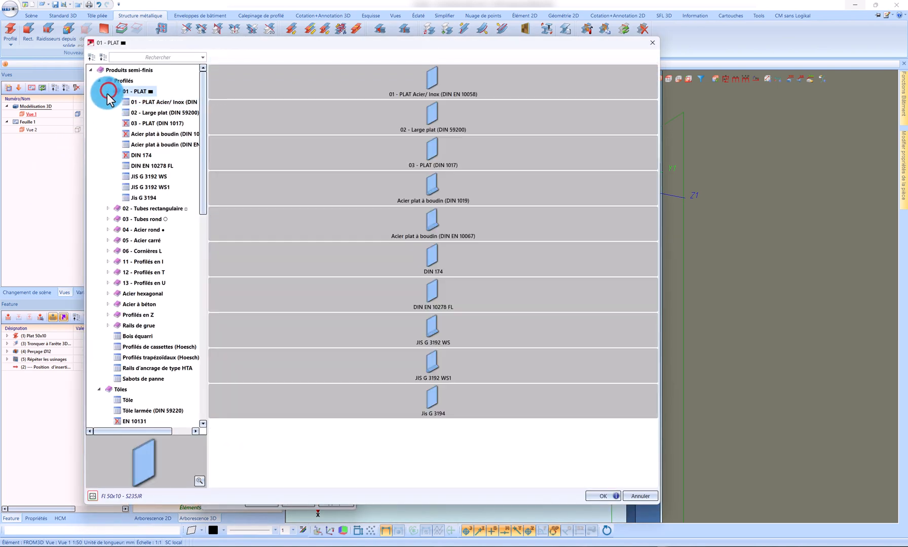
pyautogui.click(108, 92)
pyautogui.click(111, 103)
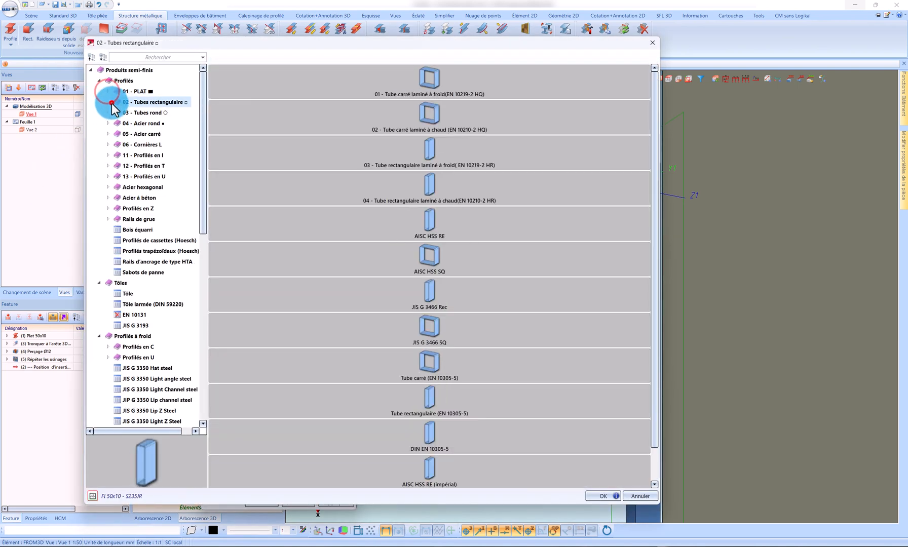
pyautogui.click(109, 113)
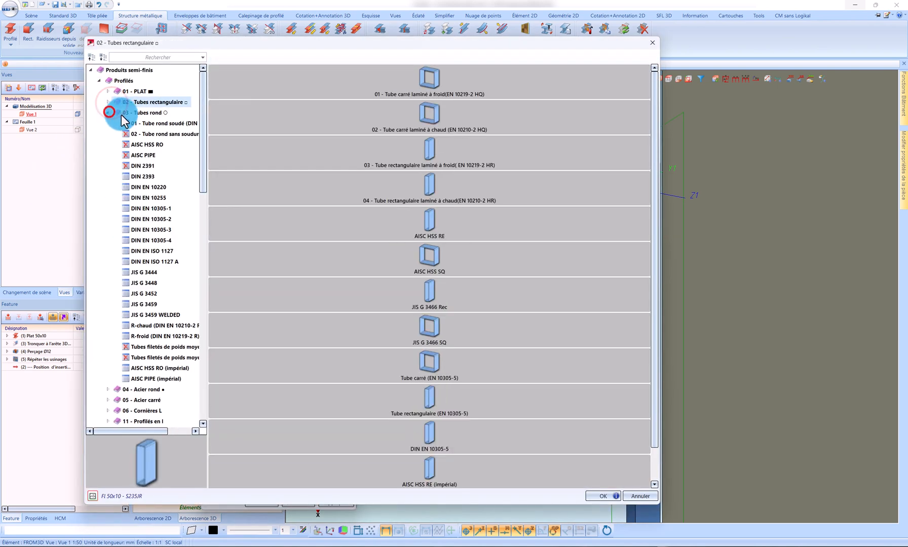
pyautogui.click(152, 127)
pyautogui.click(153, 134)
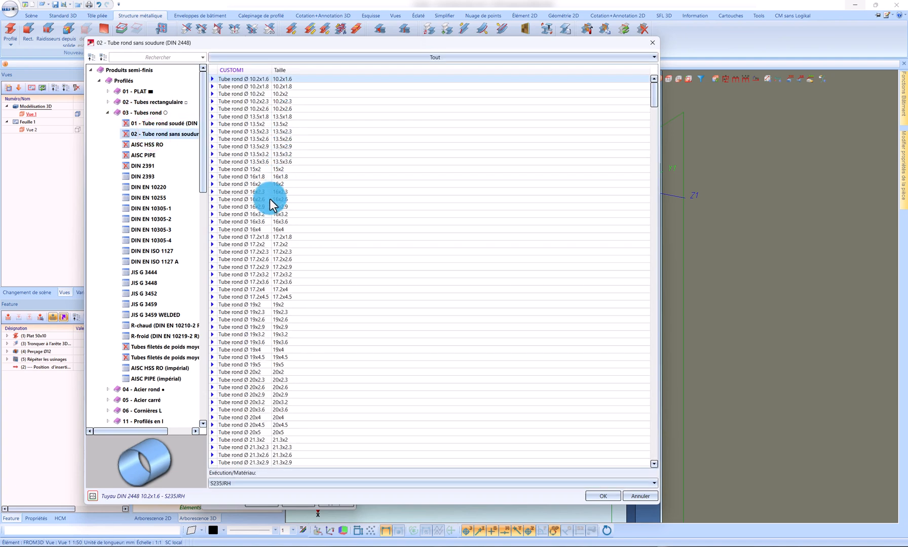
# Step: Choose the EN AW-6060 material and the Tube rond 16x1.5 size for the new profile
pyautogui.click(272, 185)
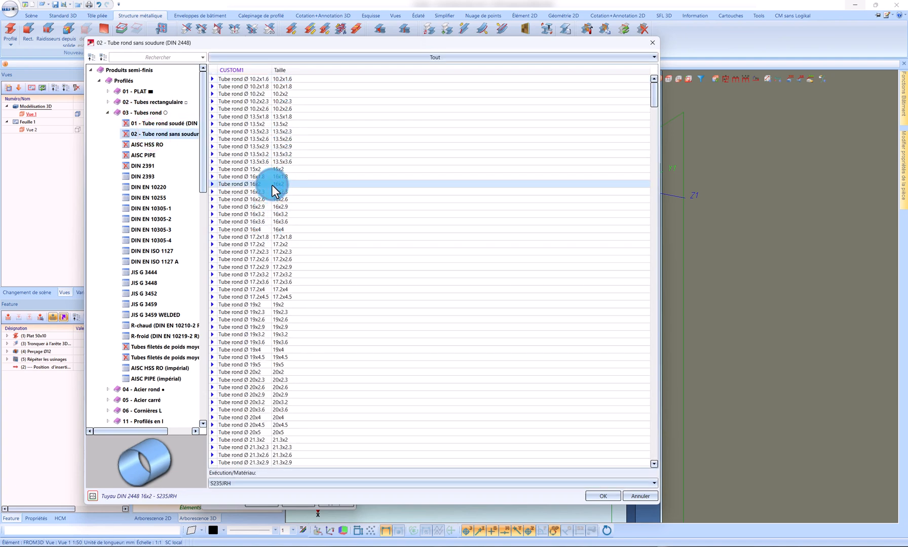
pyautogui.click(223, 486)
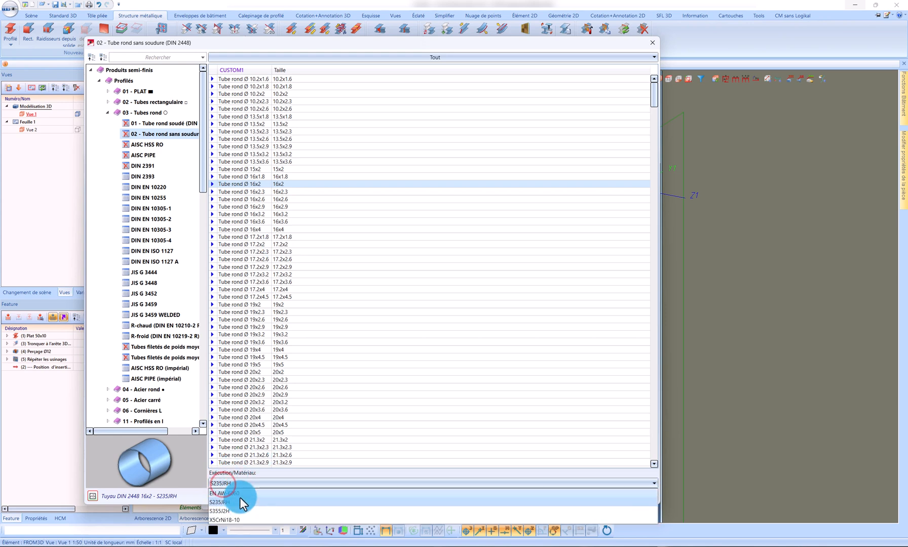
pyautogui.click(237, 496)
pyautogui.click(252, 207)
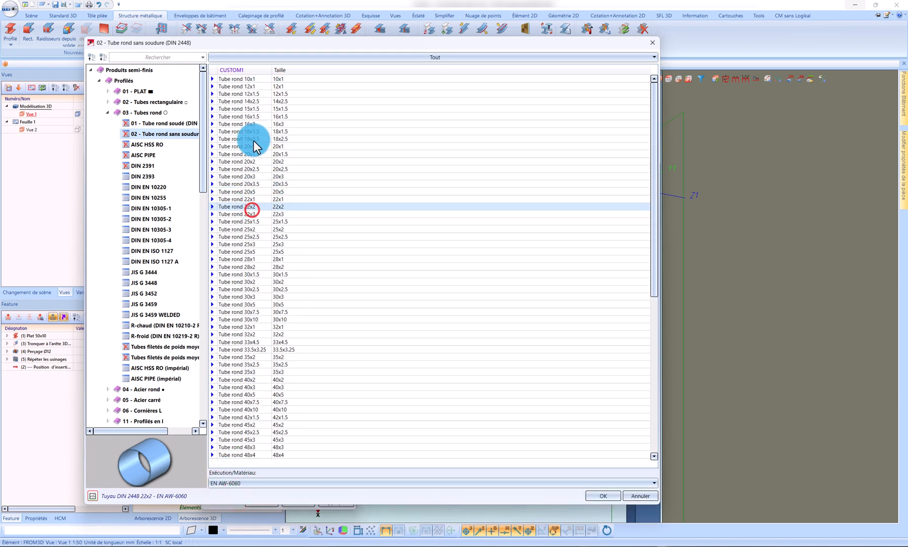
pyautogui.click(257, 131)
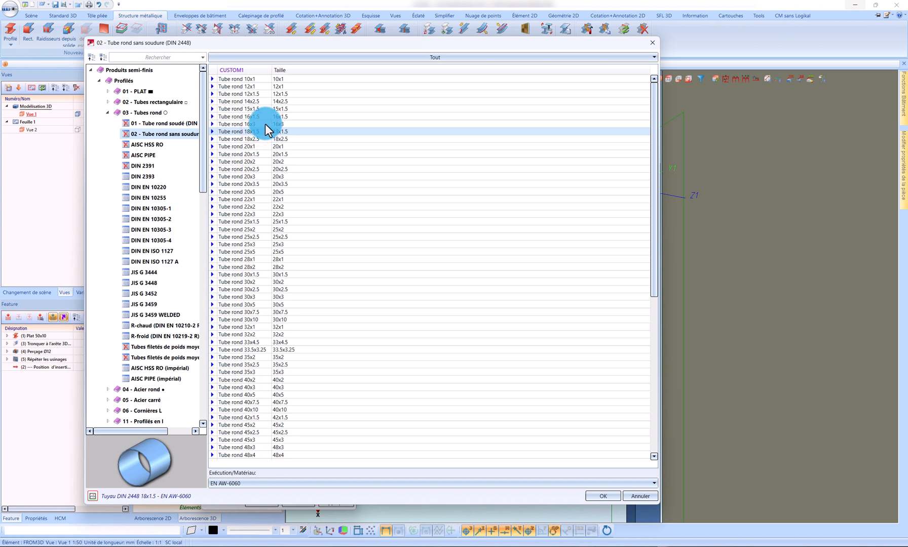
pyautogui.click(264, 124)
pyautogui.click(266, 117)
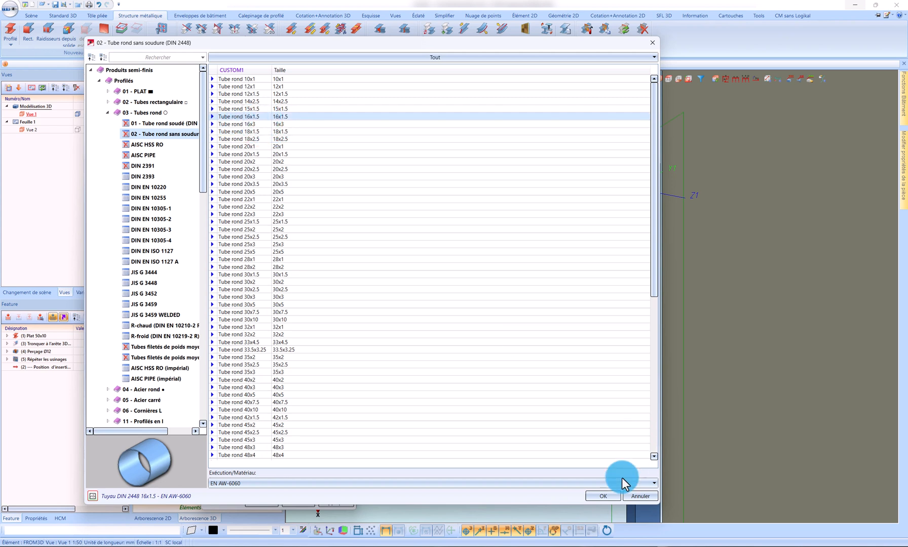
pyautogui.click(604, 496)
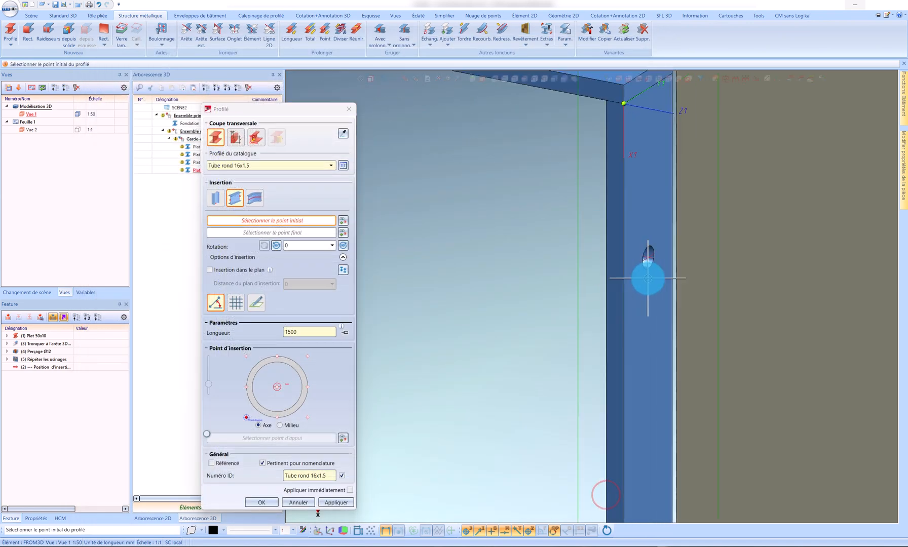
# Step: Insert a 30 mm long tube perpendicular to the work plane, anchored at its centre, on the right post's upper hole
pyautogui.click(215, 198)
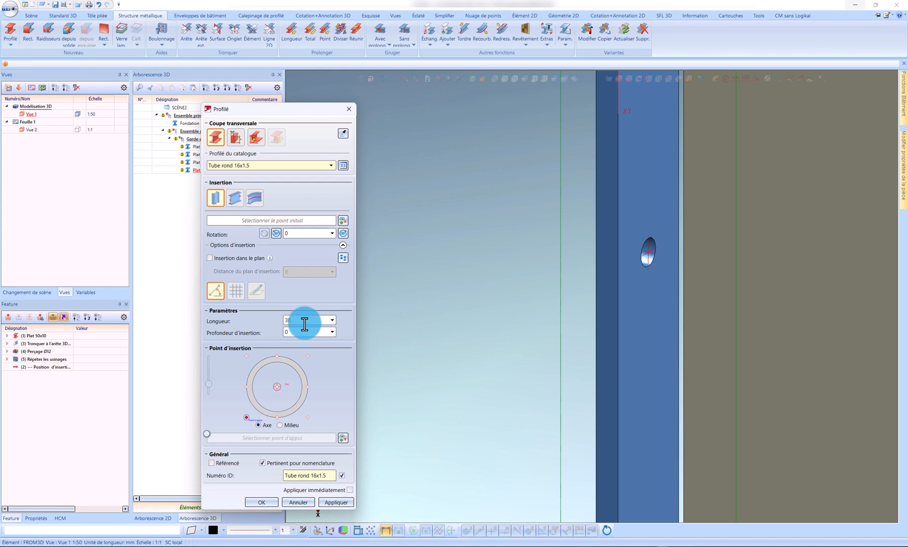
pyautogui.scroll(4, 664, 237)
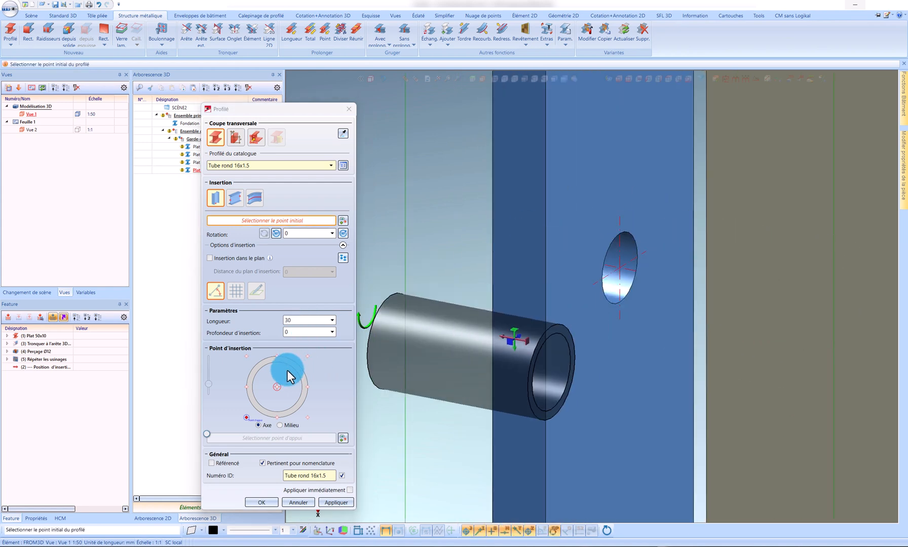
pyautogui.click(277, 386)
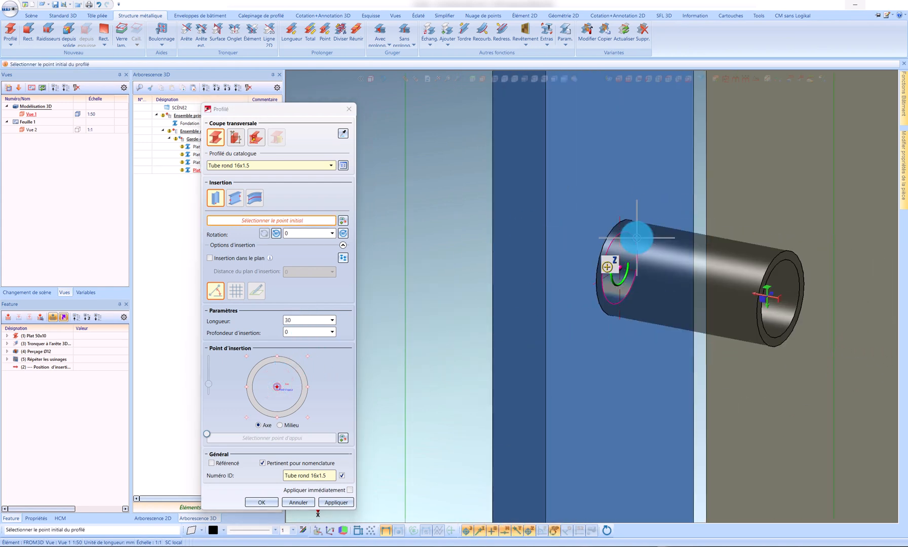
pyautogui.click(637, 238)
pyautogui.scroll(-5, 623, 143)
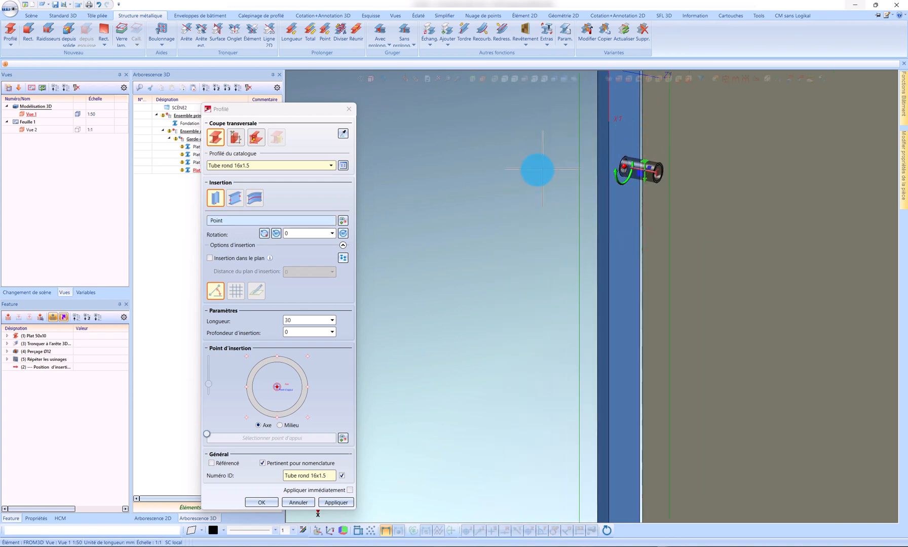
# Step: Insert a second identical tube centred on the right post's lower hole
pyautogui.middleClick(539, 166)
pyautogui.scroll(-5, 583, 150)
pyautogui.scroll(3, 595, 501)
pyautogui.scroll(6, 557, 477)
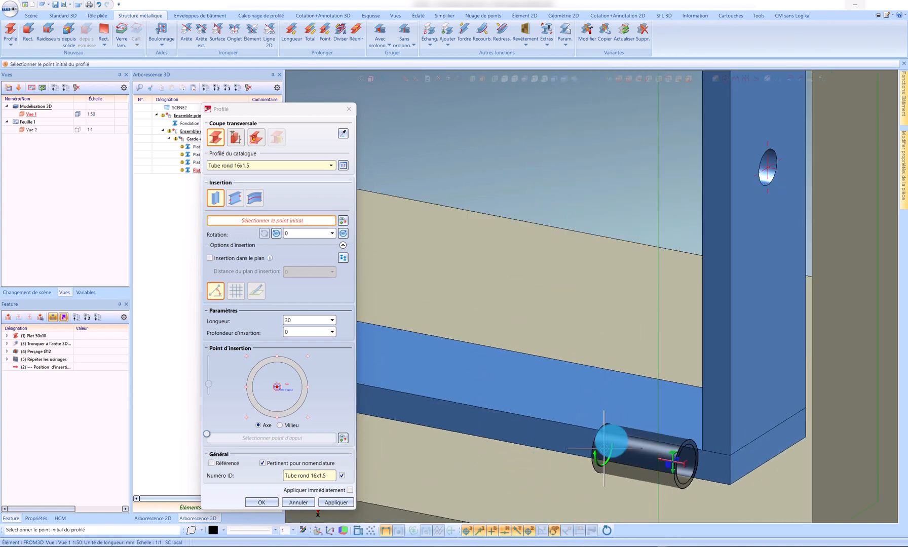
pyautogui.scroll(4, 783, 209)
pyautogui.click(754, 143)
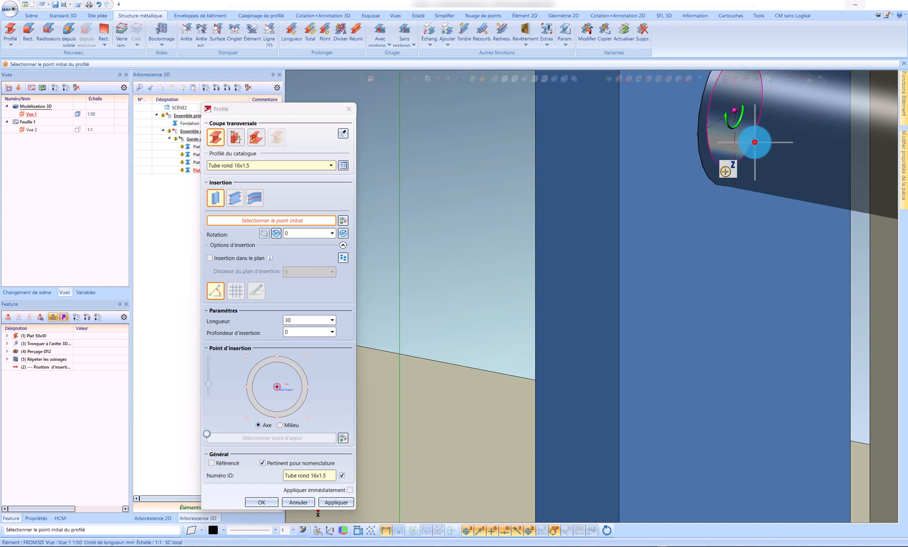
pyautogui.scroll(-5, 722, 242)
pyautogui.scroll(-4, 721, 241)
pyautogui.middleClick(726, 235)
pyautogui.scroll(-7, 775, 271)
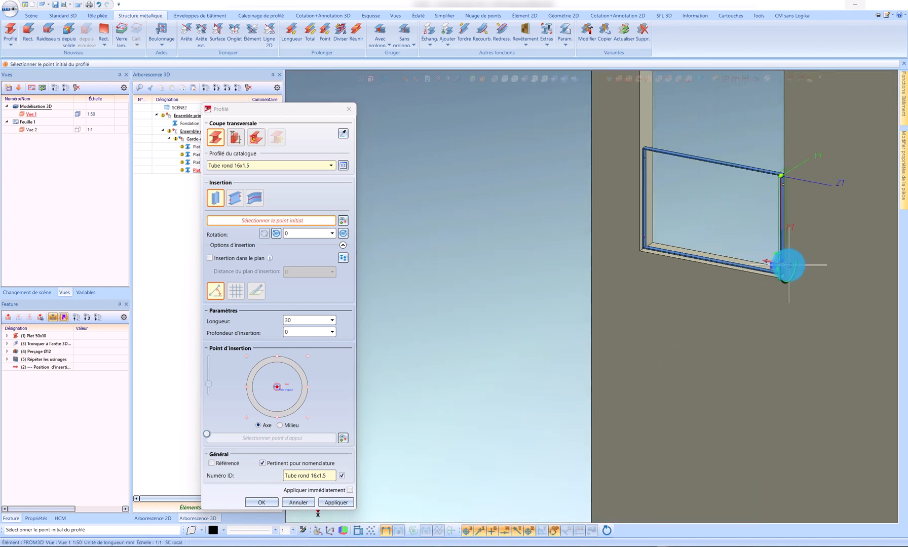
pyautogui.scroll(6, 650, 235)
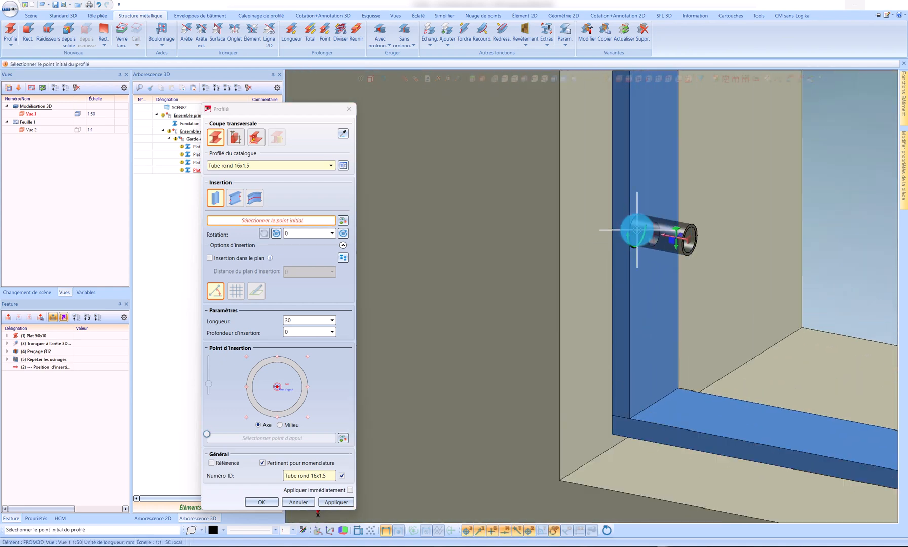
pyautogui.moveTo(640, 225); pyautogui.dragTo(681, 231, button='middle')
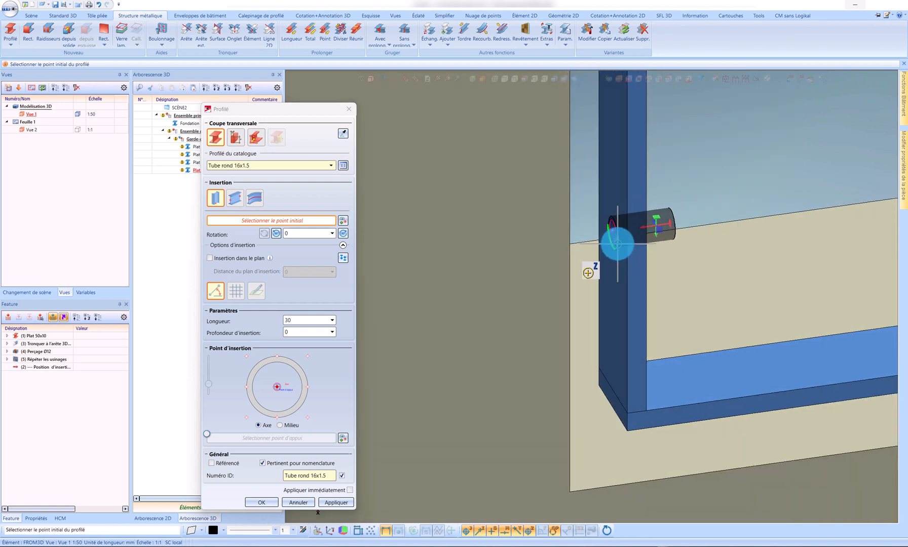
pyautogui.click(343, 258)
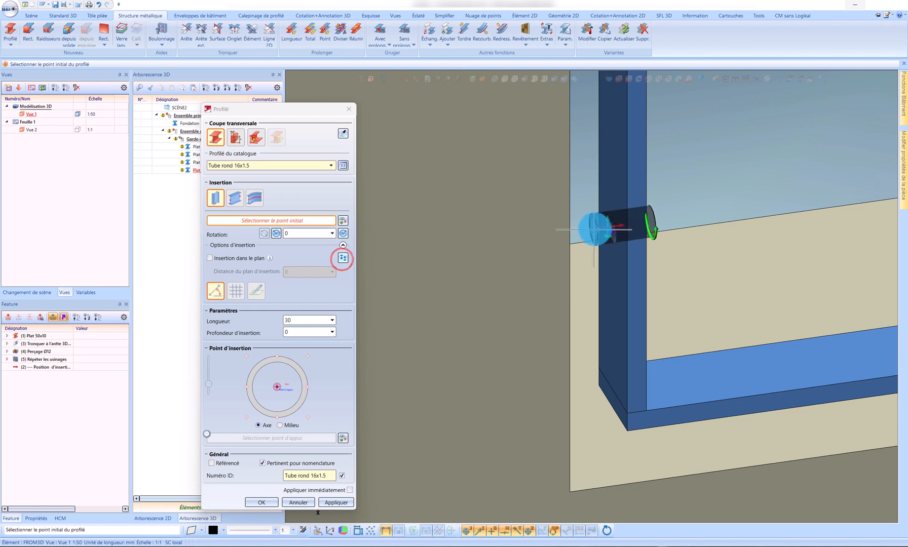
pyautogui.scroll(-3, 575, 304)
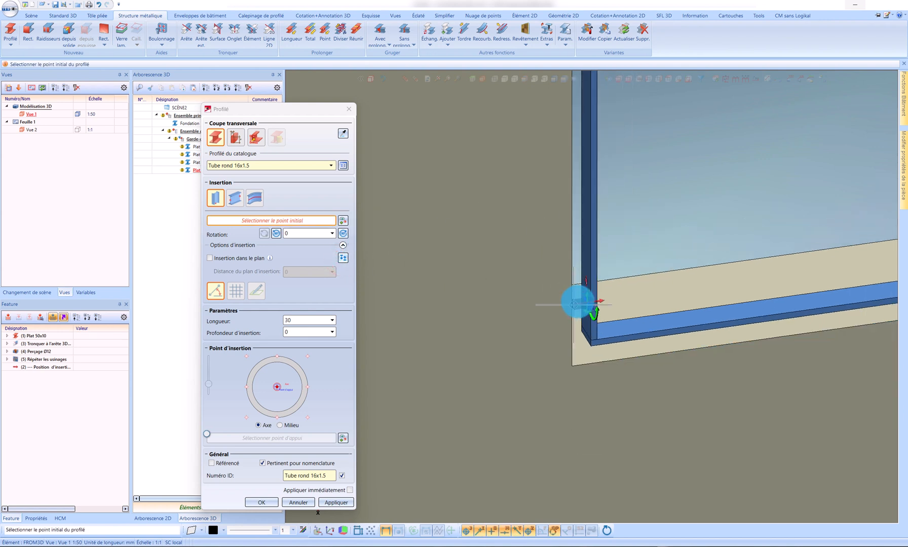
pyautogui.scroll(5, 494, 309)
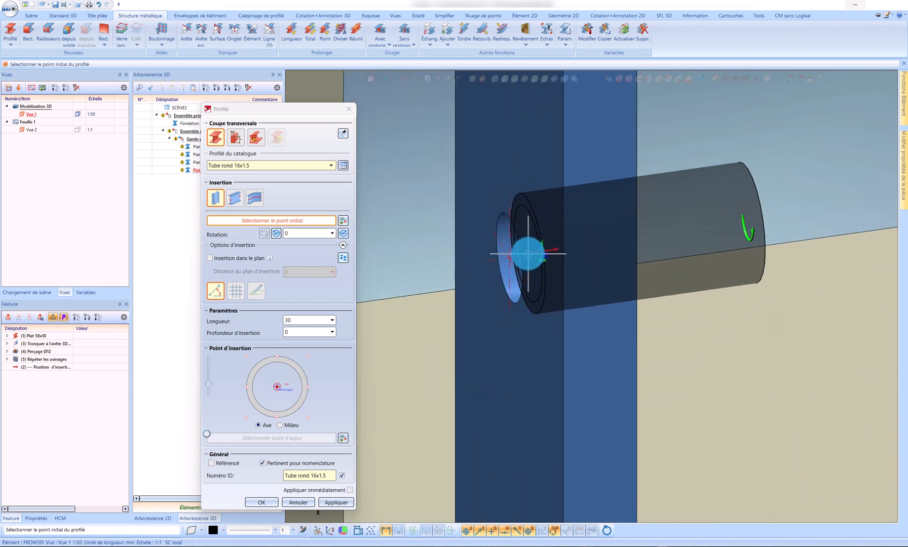
pyautogui.scroll(-3, 527, 253)
pyautogui.click(526, 253)
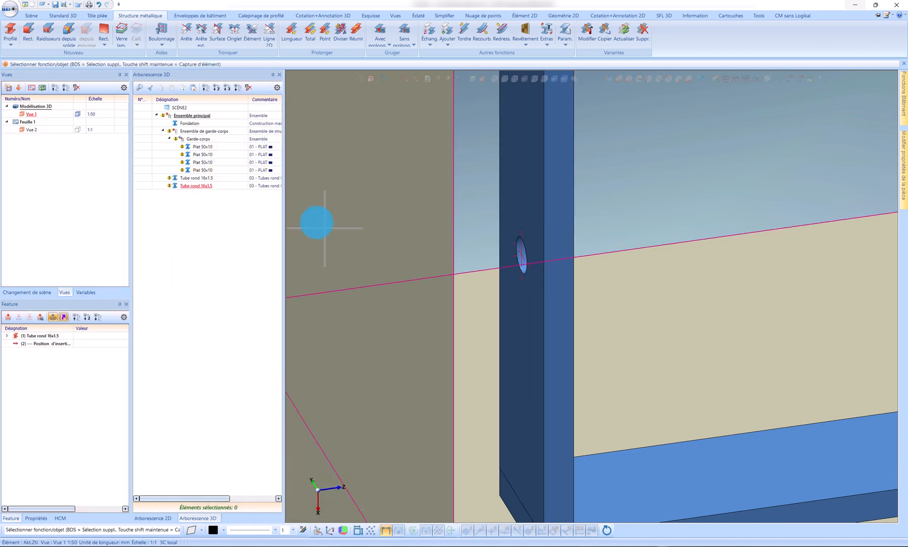
# Step: Start a perpendicular point-to-surface repeat of both round tubes, using the centre of a tube's outer end face as the reference point
pyautogui.keyDown('ctrl'); pyautogui.click(195, 180); pyautogui.keyUp('ctrl')
pyautogui.rightClick(195, 180)
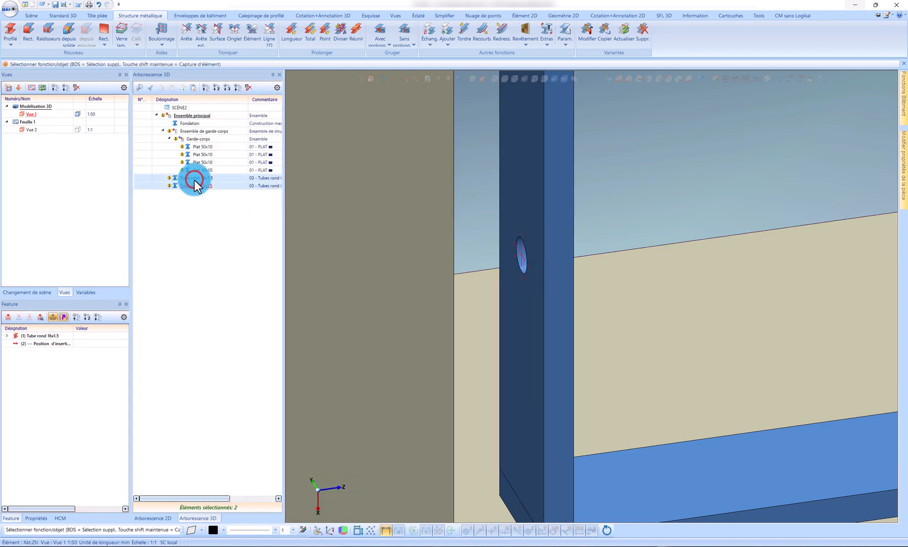
pyautogui.click(416, 306)
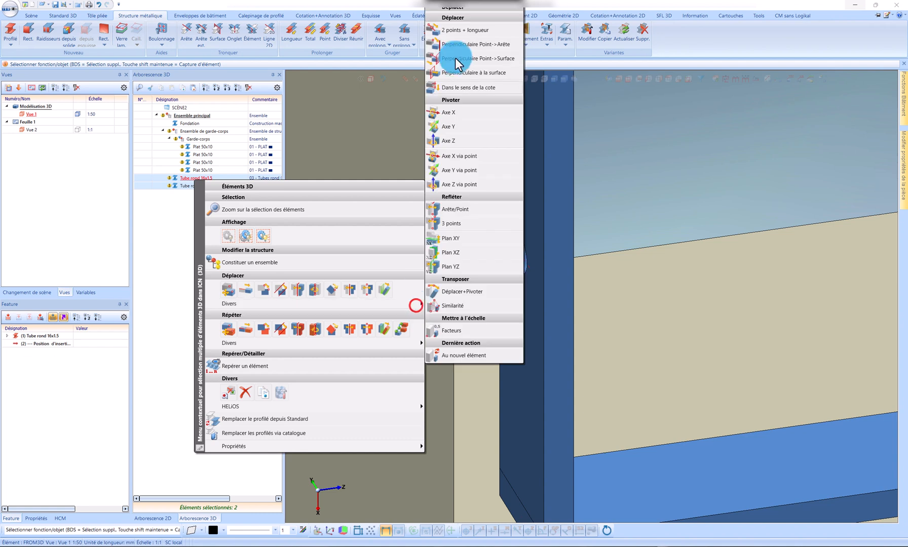
pyautogui.click(377, 343)
pyautogui.click(447, 93)
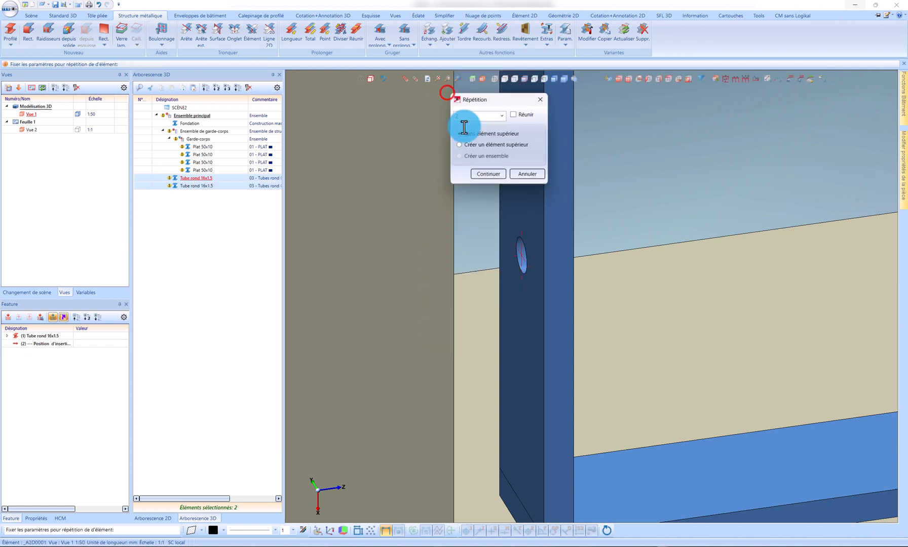
pyautogui.click(496, 175)
pyautogui.scroll(-10, 471, 319)
pyautogui.scroll(7, 656, 286)
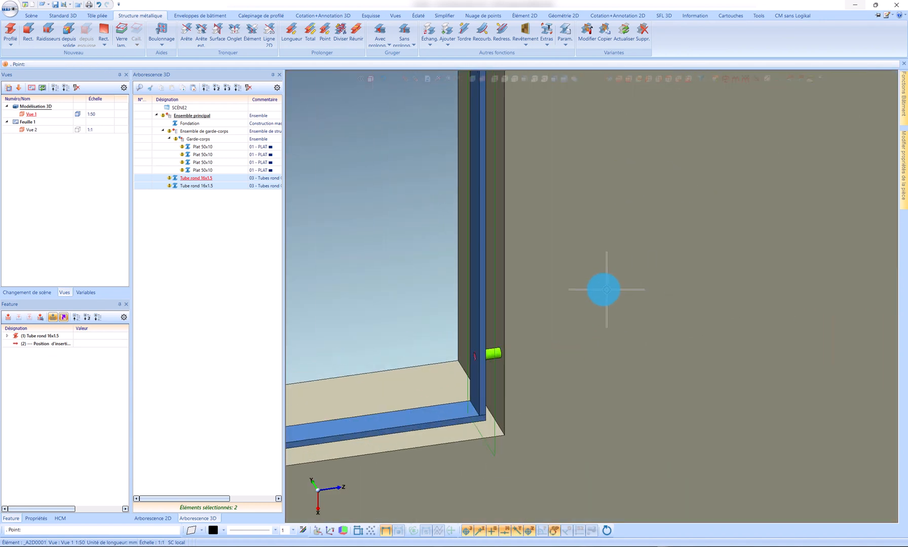
pyautogui.scroll(6, 504, 358)
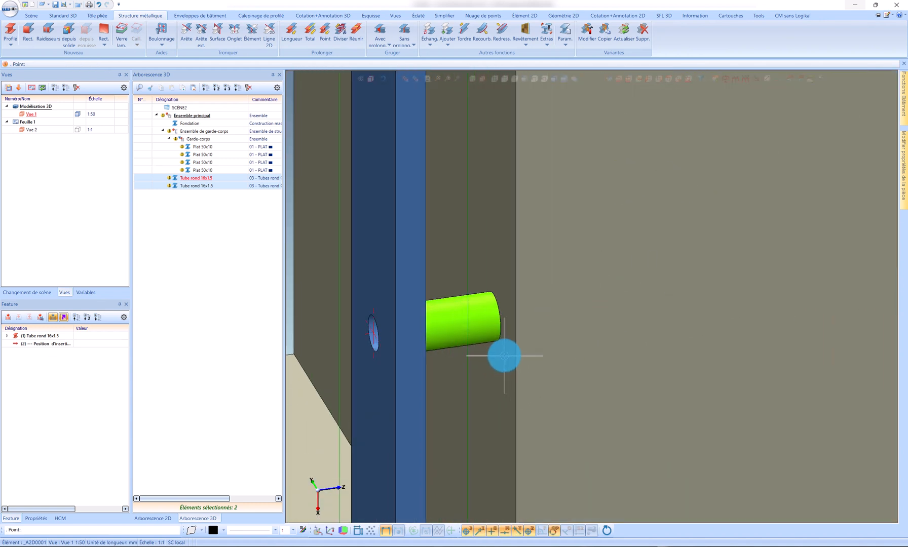
pyautogui.click(498, 324)
# Step: Define the repeat's target surface by two edges of the left post's outer face to place the tube copies there
pyautogui.scroll(-5, 673, 271)
pyautogui.scroll(2, 672, 271)
pyautogui.scroll(-2, 525, 304)
pyautogui.scroll(4, 499, 328)
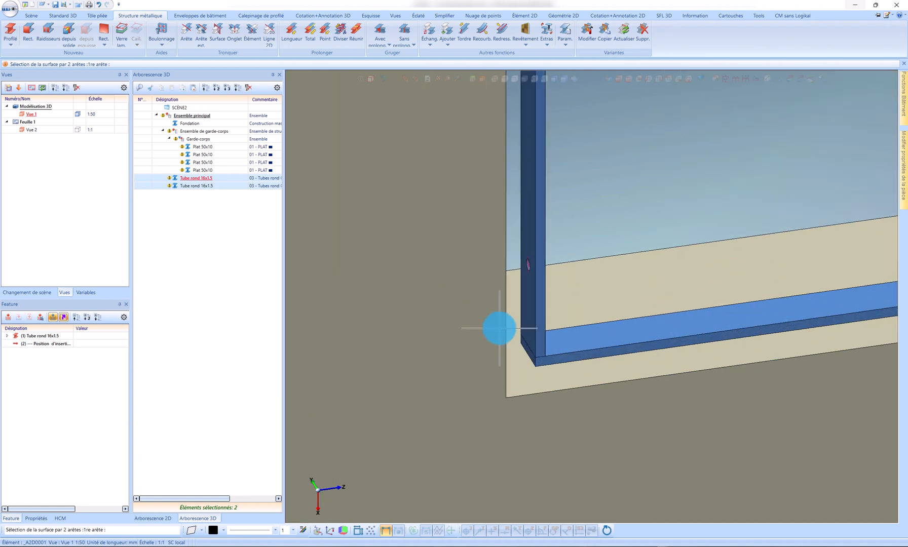
pyautogui.scroll(3, 499, 329)
pyautogui.click(536, 325)
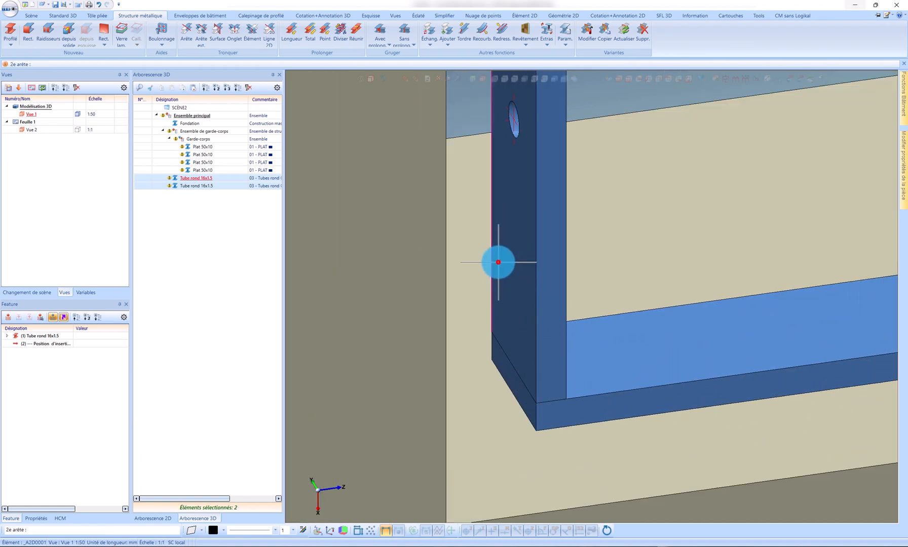
pyautogui.click(498, 262)
pyautogui.click(249, 225)
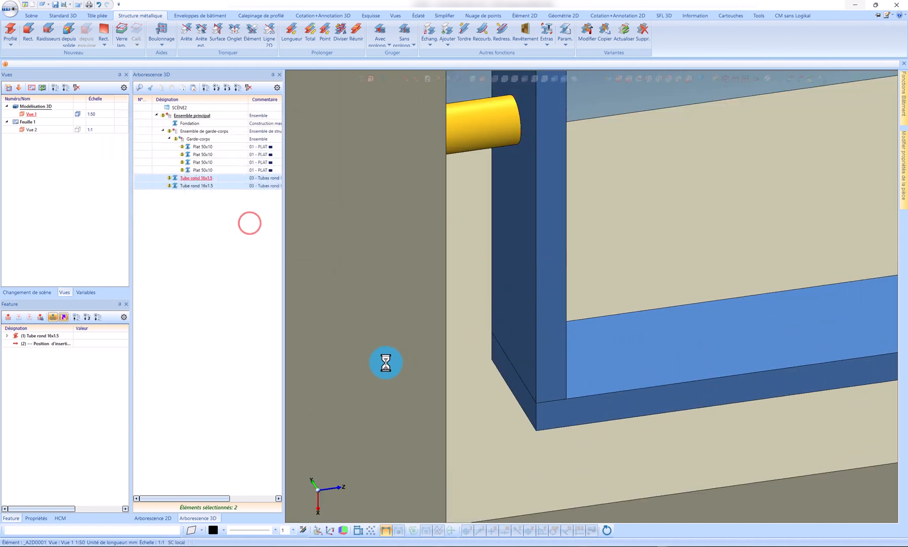
# Step: Delete all work planes from the scene
pyautogui.scroll(-5, 381, 364)
pyautogui.scroll(-3, 357, 320)
pyautogui.click(471, 259)
pyautogui.scroll(3, 471, 259)
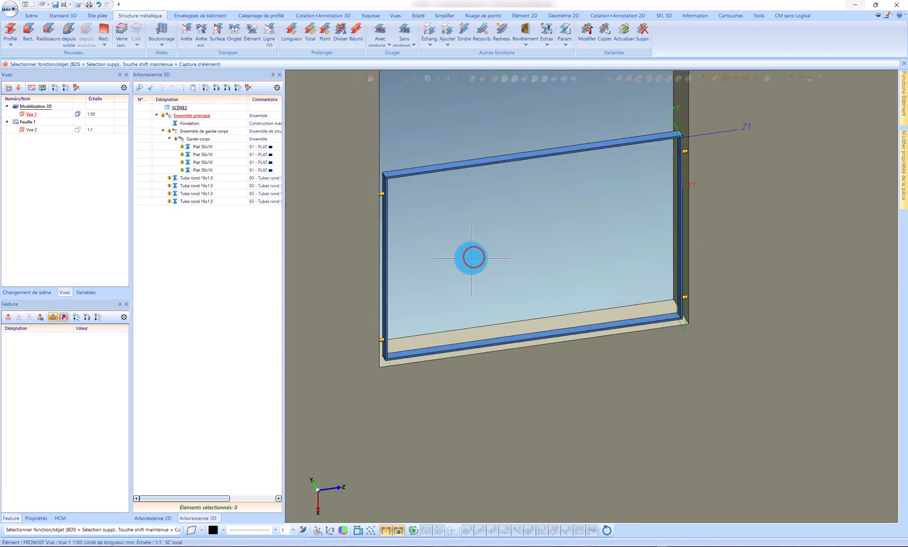
pyautogui.rightClick(739, 107)
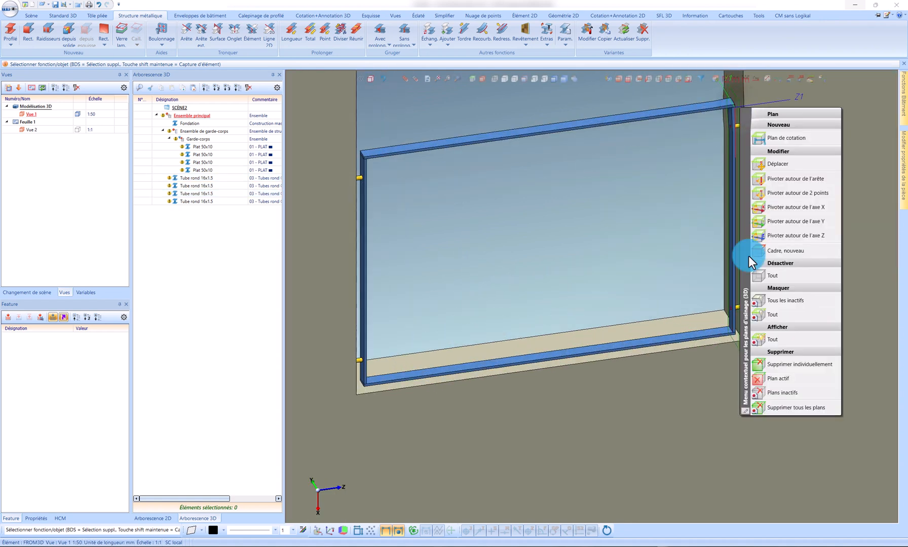
pyautogui.click(771, 408)
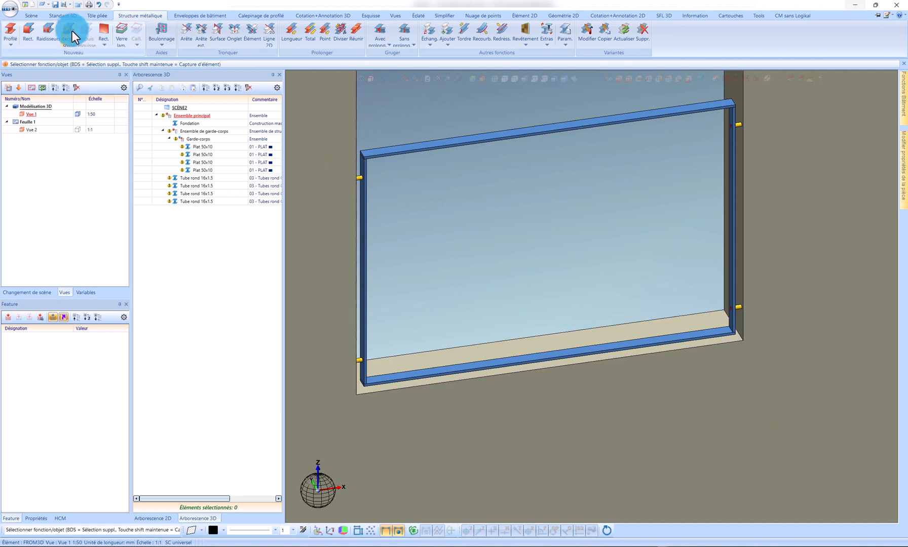
# Step: Create a new structure assembly with the ID number Entretoises
pyautogui.rightClick(190, 253)
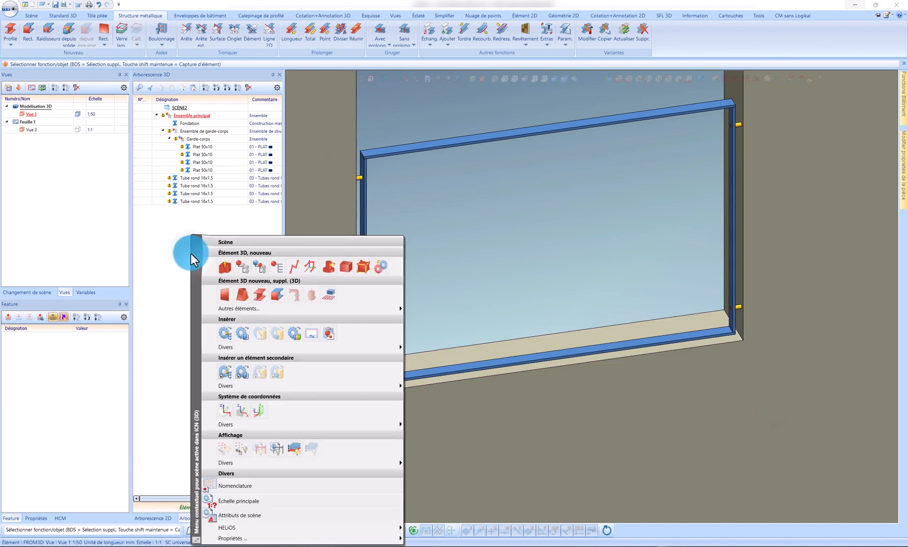
pyautogui.click(270, 261)
pyautogui.tripleClick(352, 154)
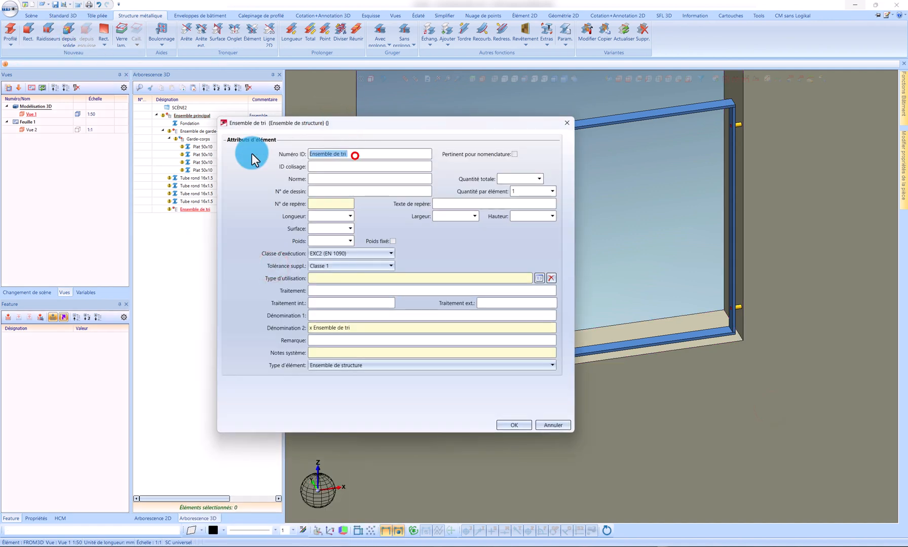
pyautogui.write('Entretoises')
pyautogui.press('Return')
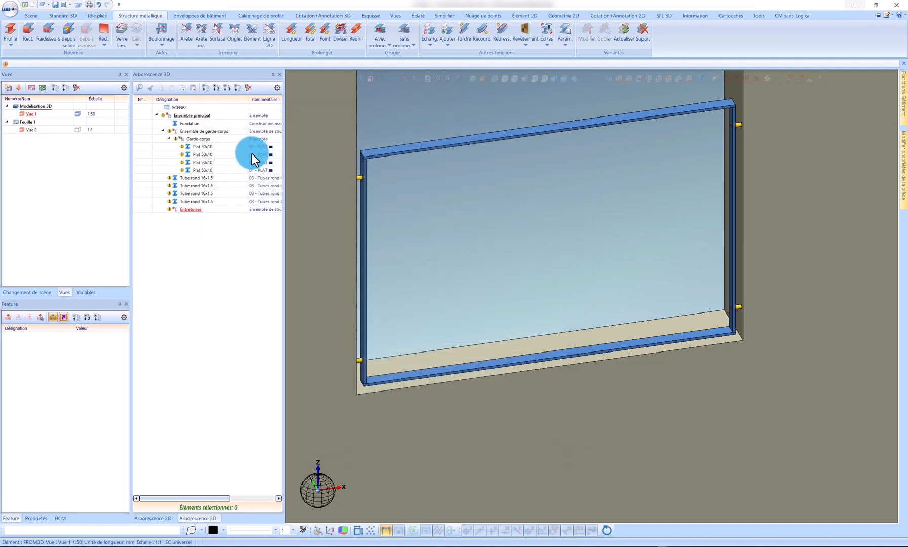
# Step: Move the four round tubes into the Entretoises assembly and place that assembly inside Garde-corps
pyautogui.click(201, 178)
pyautogui.keyDown('shift'); pyautogui.click(208, 201); pyautogui.keyUp('shift')
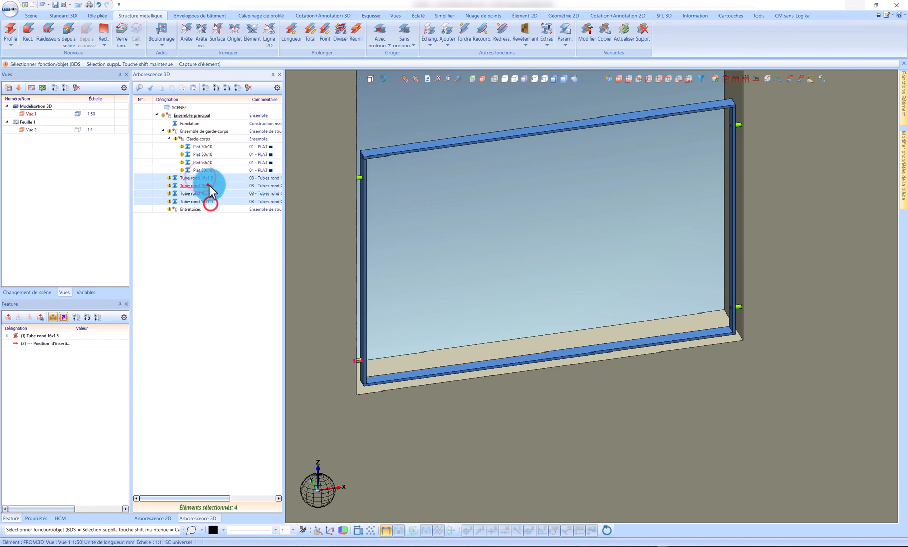
pyautogui.moveTo(207, 186); pyautogui.dragTo(220, 136)
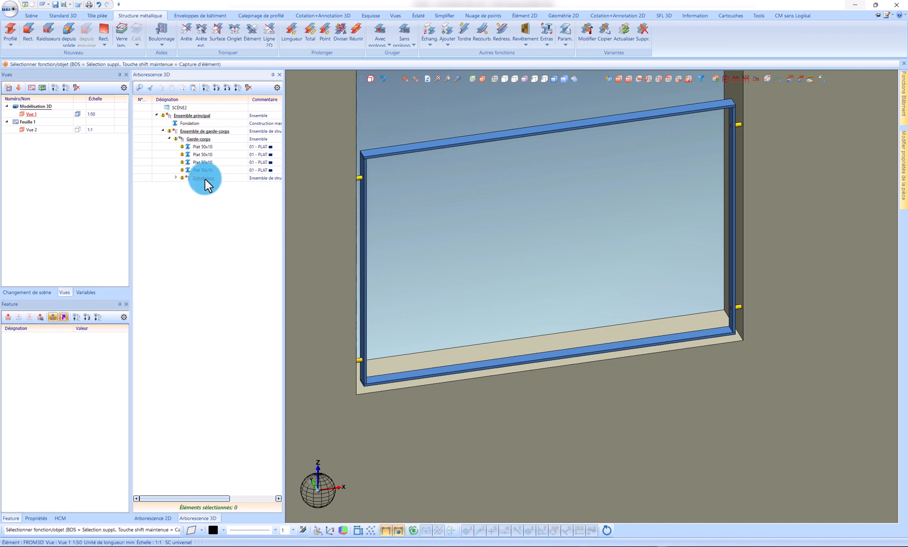
# Step: Move the Entretoises assembly directly under Ensemble de garde-corps and make Garde-corps the active assembly
pyautogui.moveTo(205, 179); pyautogui.dragTo(215, 134)
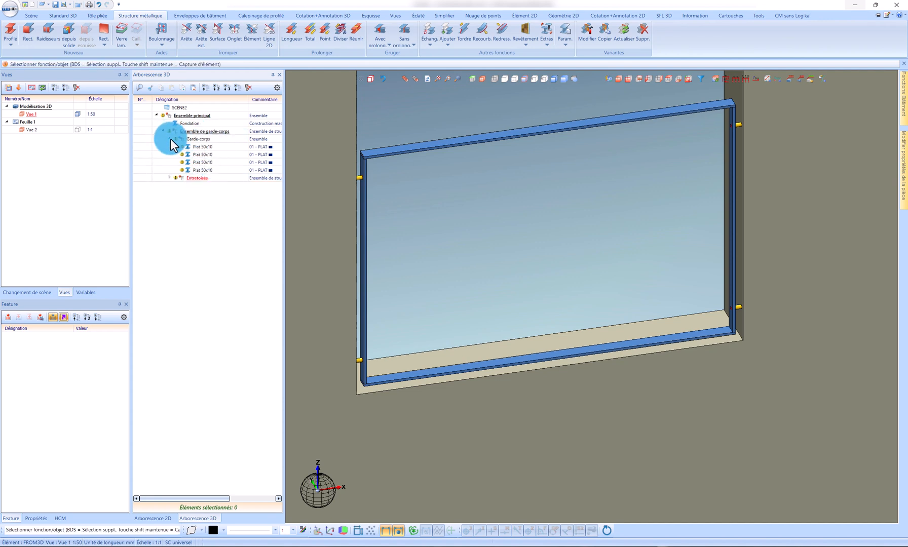
pyautogui.click(196, 139)
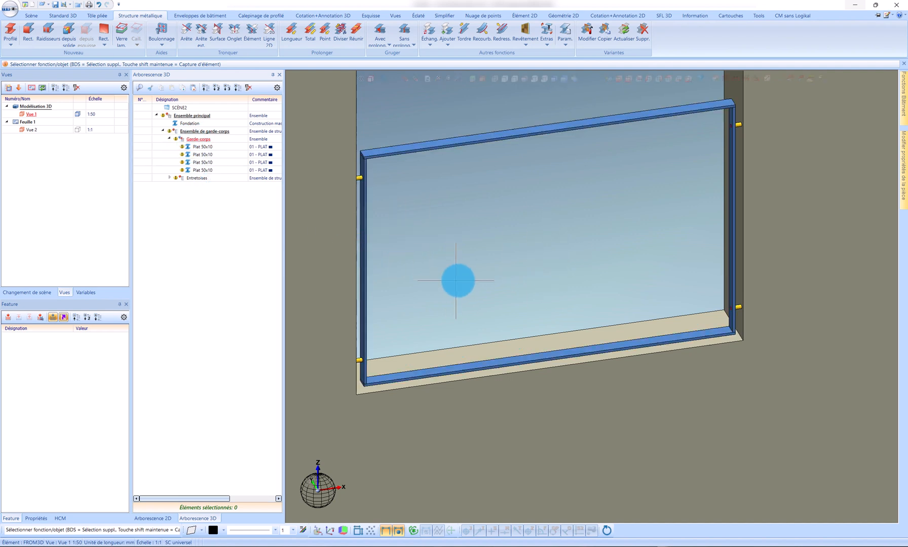
# Step: Configure FI 40x10 infill bars with a 118 maximum gap, using the frame's left, right, top and bottom profiles, and preview them
pyautogui.moveTo(904, 107)
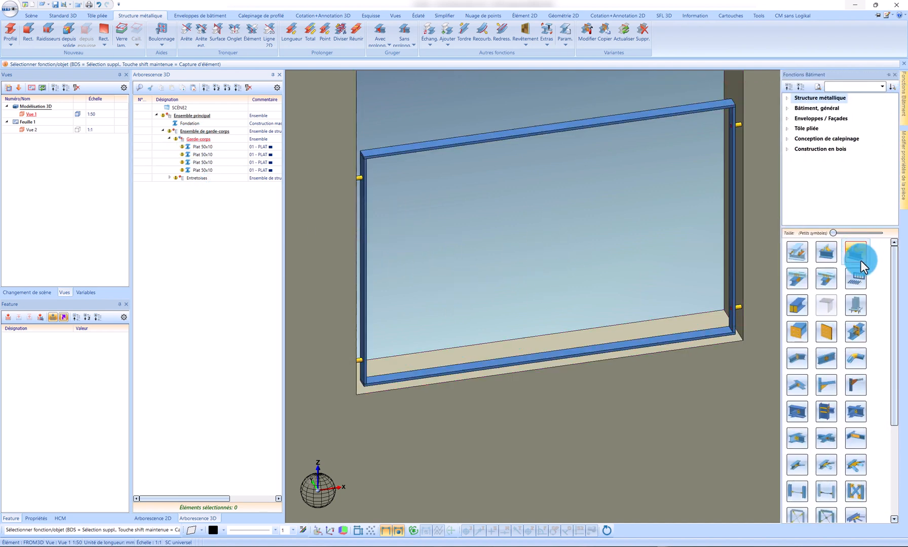
pyautogui.click(856, 280)
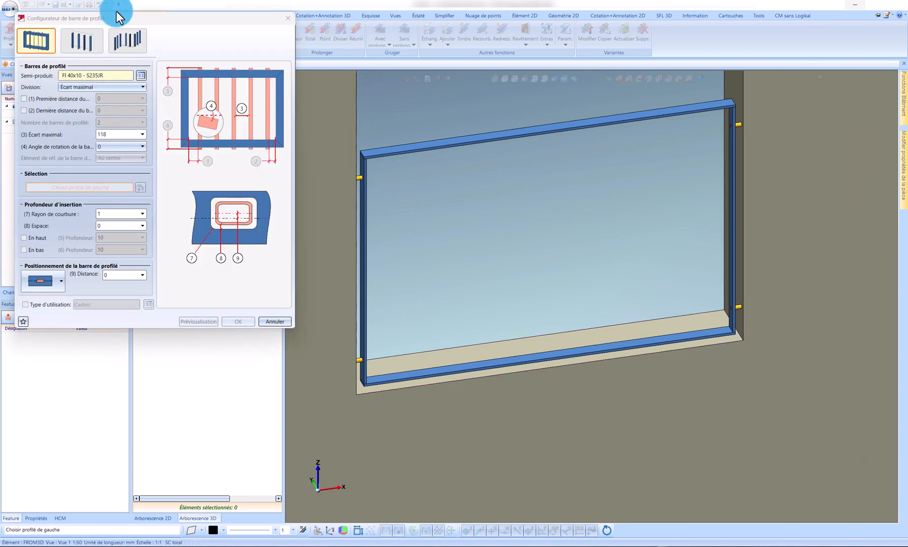
pyautogui.moveTo(117, 12); pyautogui.dragTo(214, 37)
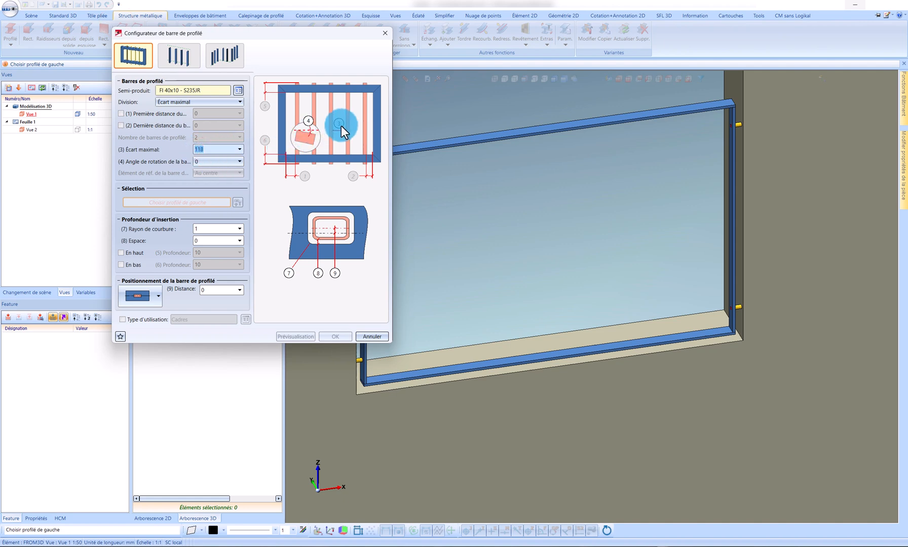
pyautogui.scroll(-1, 762, 198)
pyautogui.scroll(1, 656, 232)
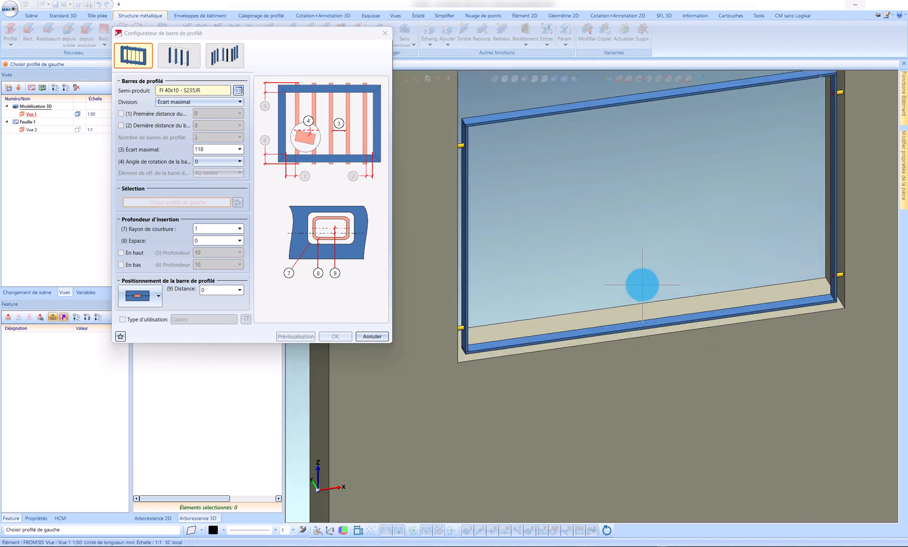
pyautogui.scroll(-1, 642, 281)
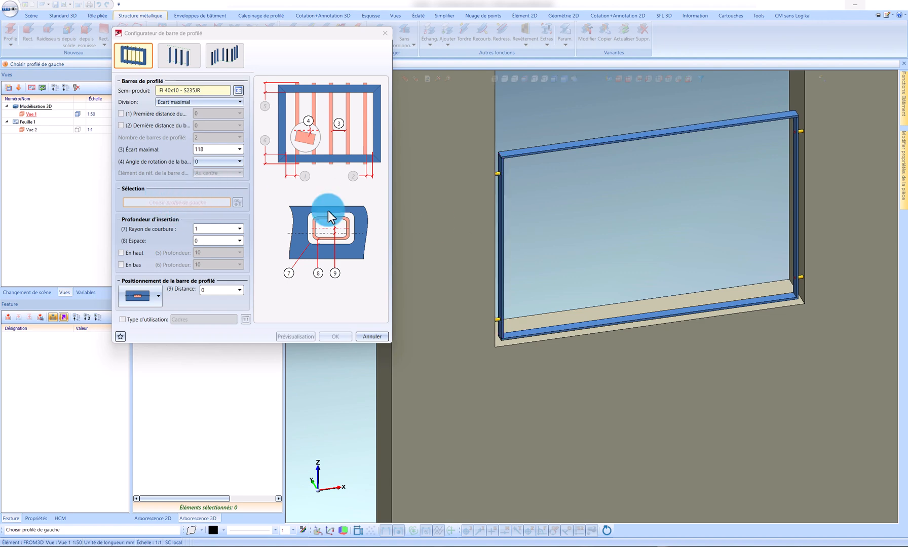
pyautogui.click(498, 213)
pyautogui.click(797, 195)
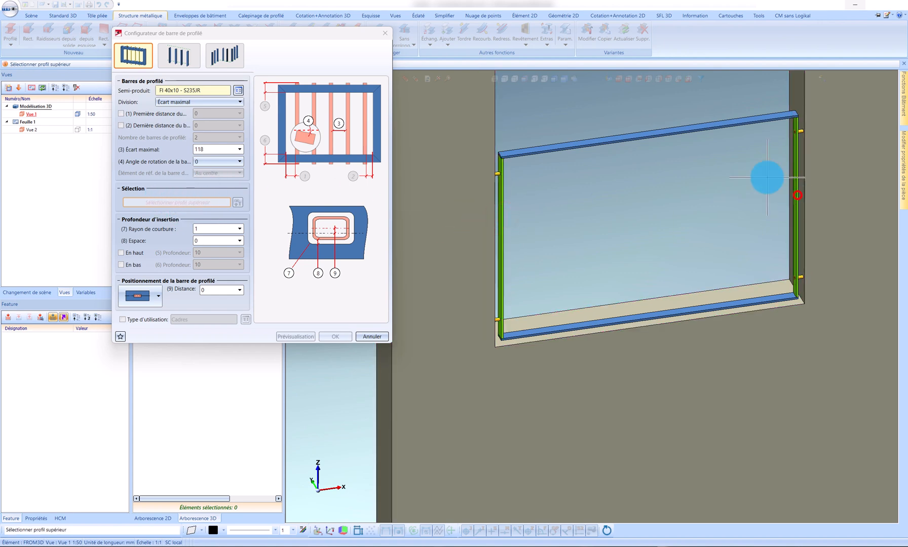
pyautogui.click(700, 134)
pyautogui.click(690, 308)
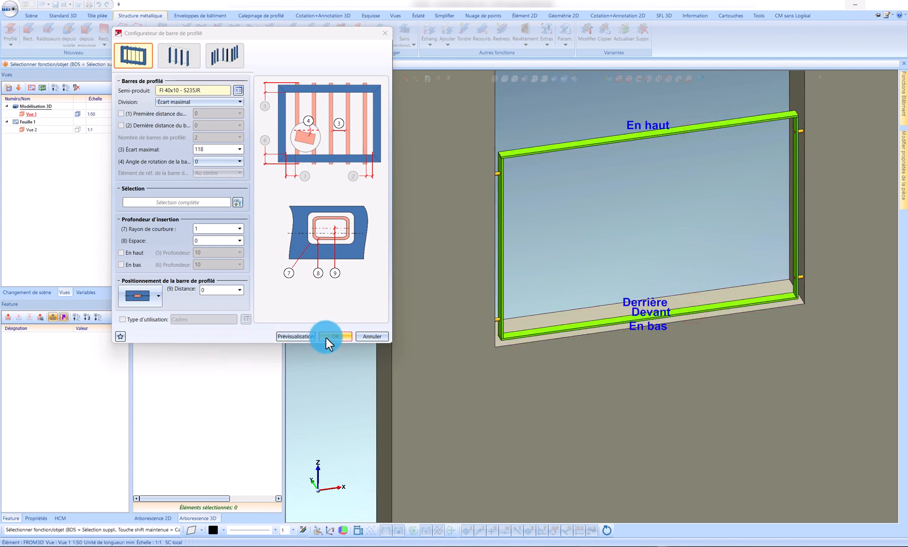
pyautogui.click(299, 336)
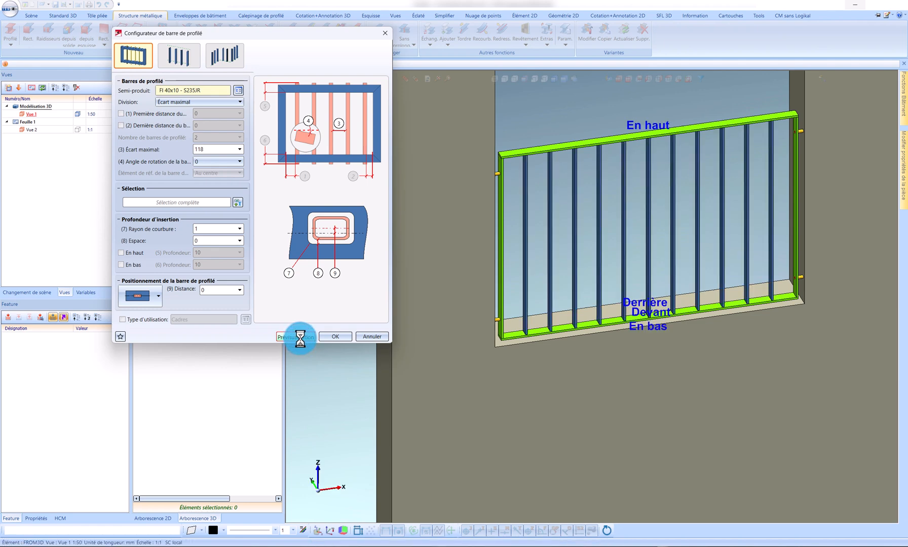
# Step: Try the flush rear bar positioning (À fleur, derrière) and preview how the bars sit on the bottom rail
pyautogui.scroll(6, 509, 335)
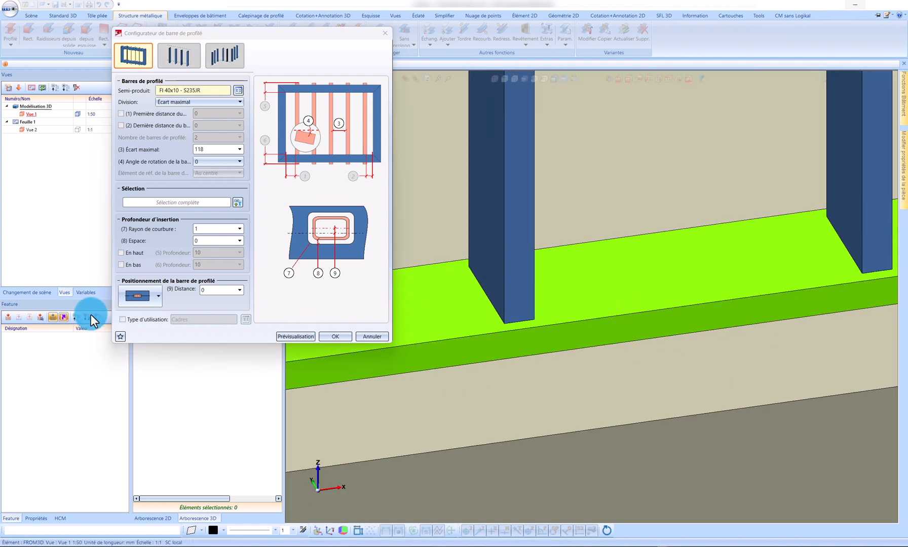
pyautogui.click(132, 300)
pyautogui.click(143, 340)
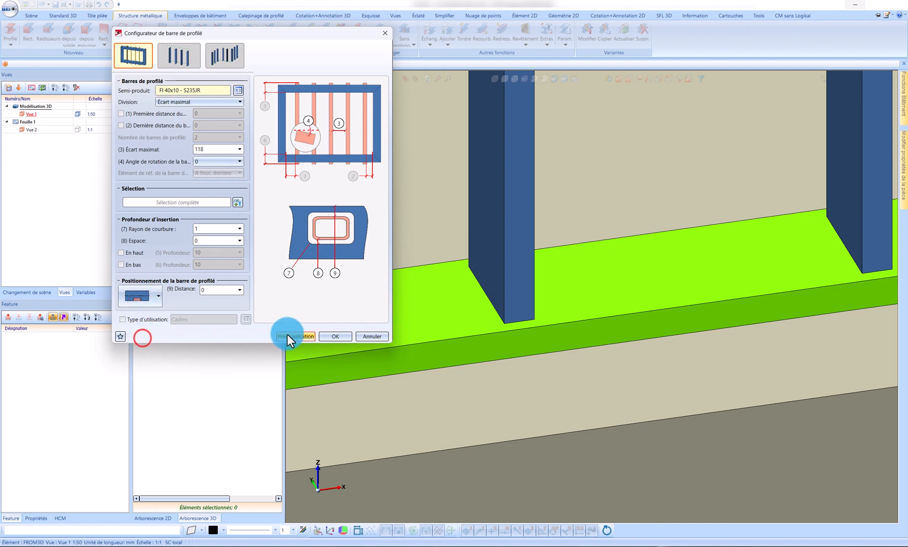
pyautogui.click(292, 336)
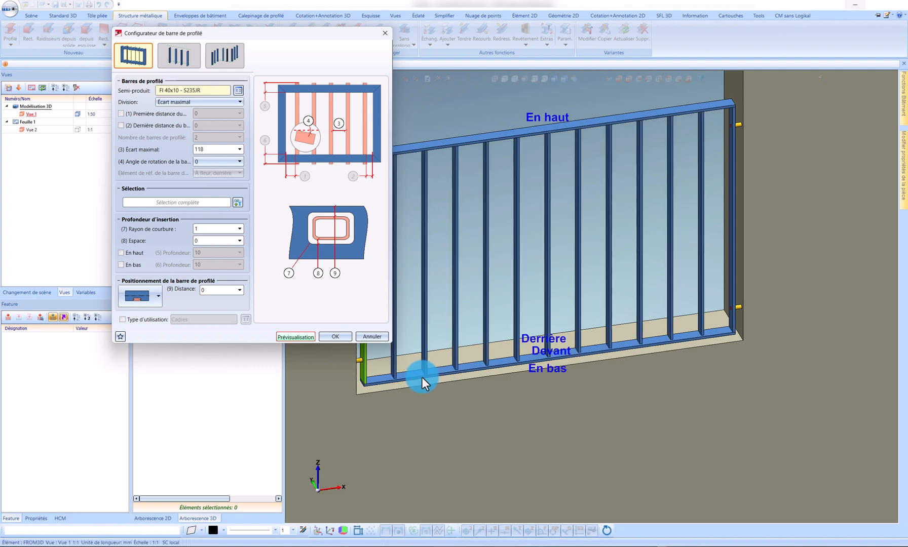
pyautogui.scroll(5, 415, 375)
pyautogui.scroll(3, 419, 362)
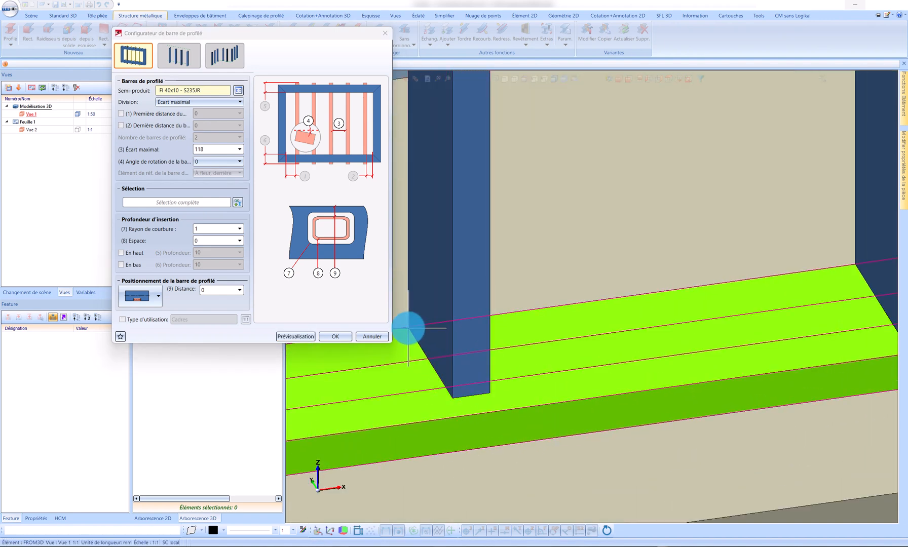
# Step: Set the bar positioning to centred on the rails and preview the infill again
pyautogui.click(140, 295)
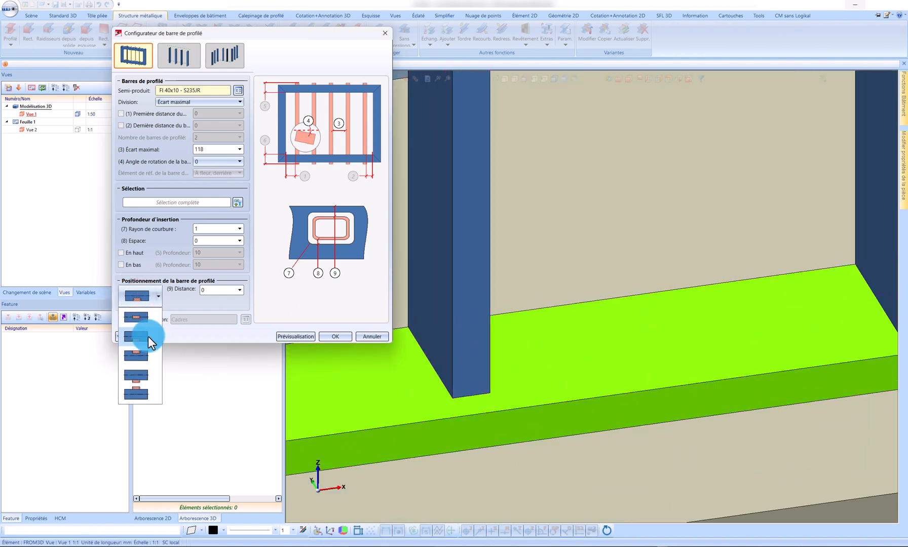
pyautogui.click(142, 320)
pyautogui.click(285, 337)
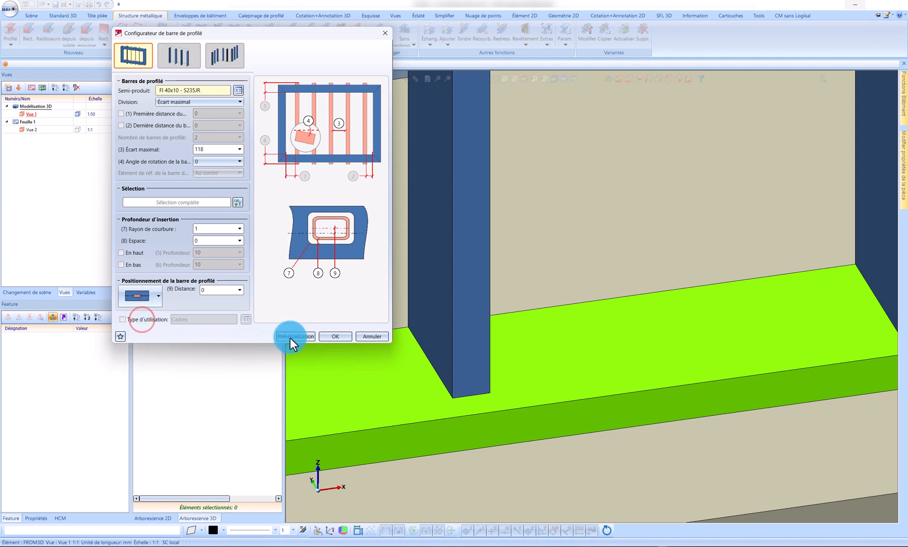
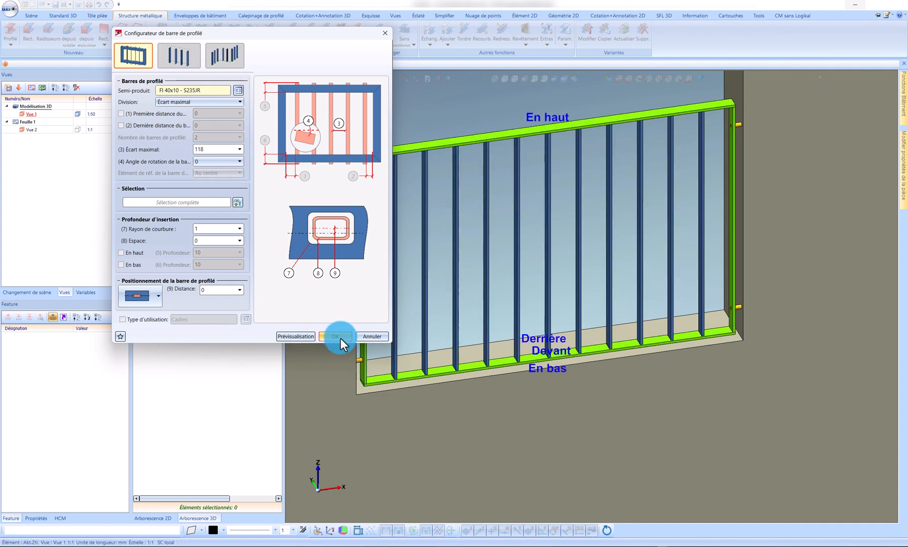
# Step: Generate the centred FI 40x10 infill bars inside the frame and collapse the Éléments-barres branch in the 3D tree
pyautogui.click(341, 335)
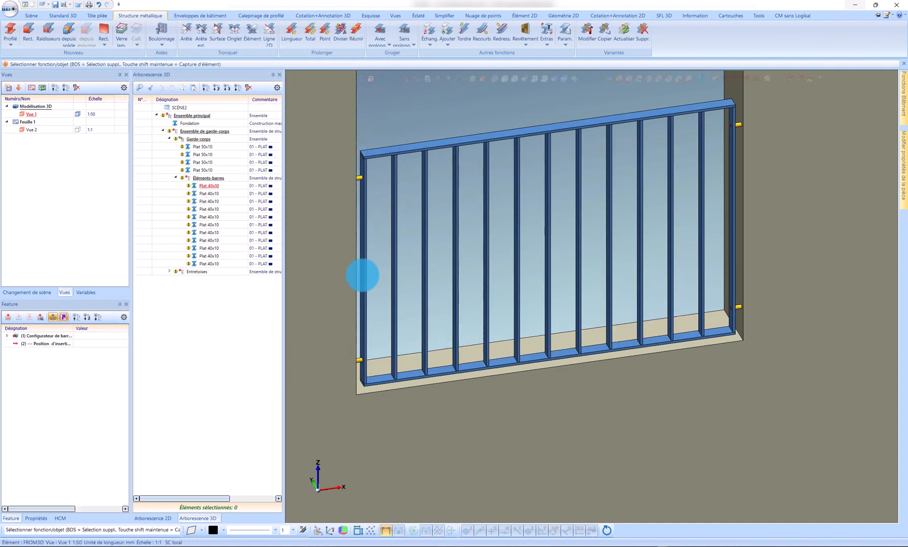
pyautogui.moveTo(404, 342); pyautogui.dragTo(375, 345, button='middle')
pyautogui.scroll(-2, 470, 370)
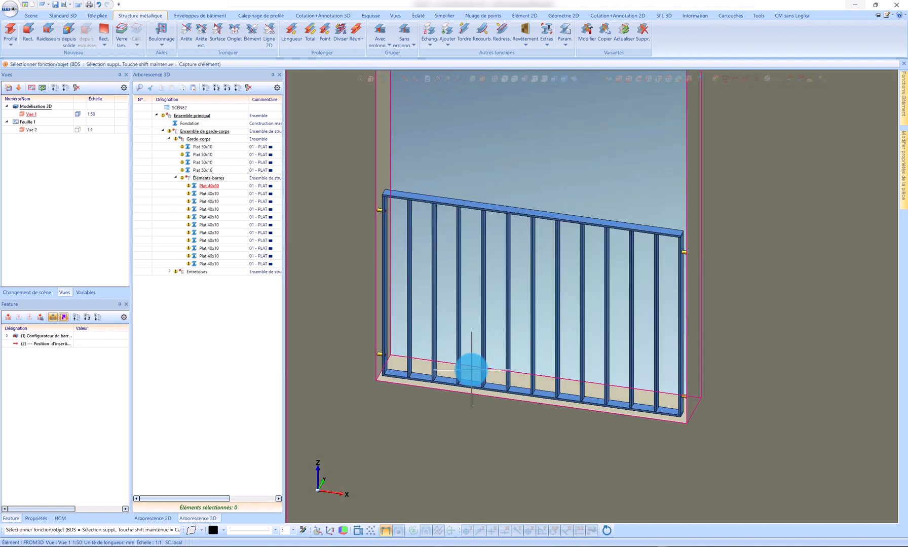
pyautogui.click(163, 131)
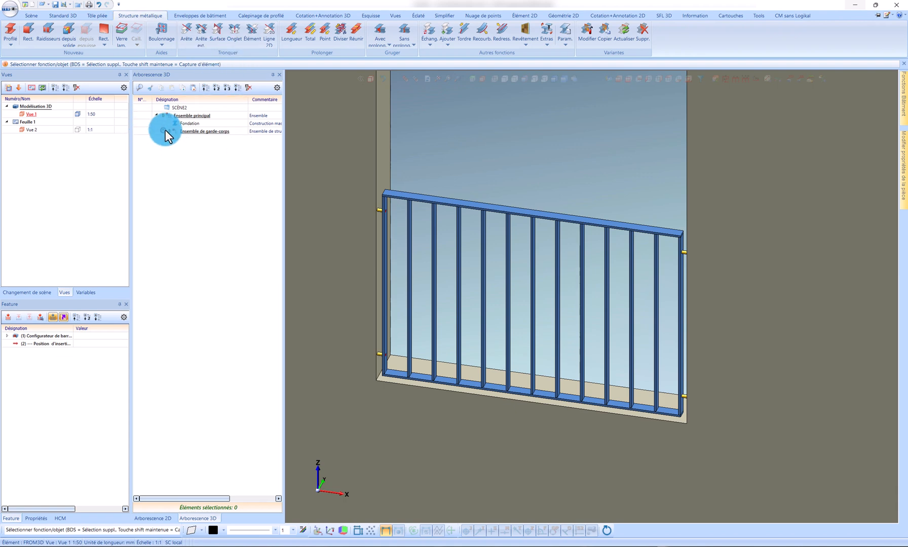
pyautogui.click(163, 131)
pyautogui.click(175, 177)
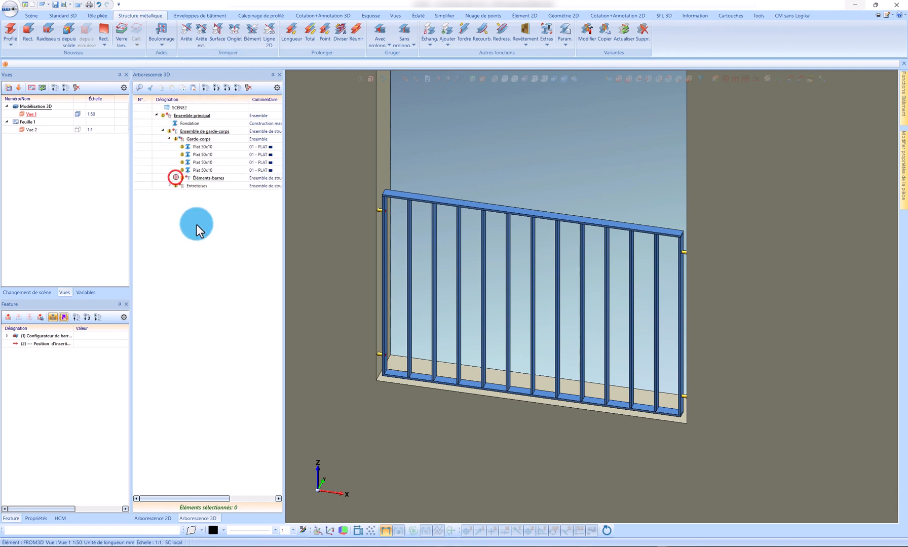
# Step: Create a structure assembly named Visserie de montage and move it under Ensemble de garde-corps
pyautogui.rightClick(194, 236)
pyautogui.click(276, 265)
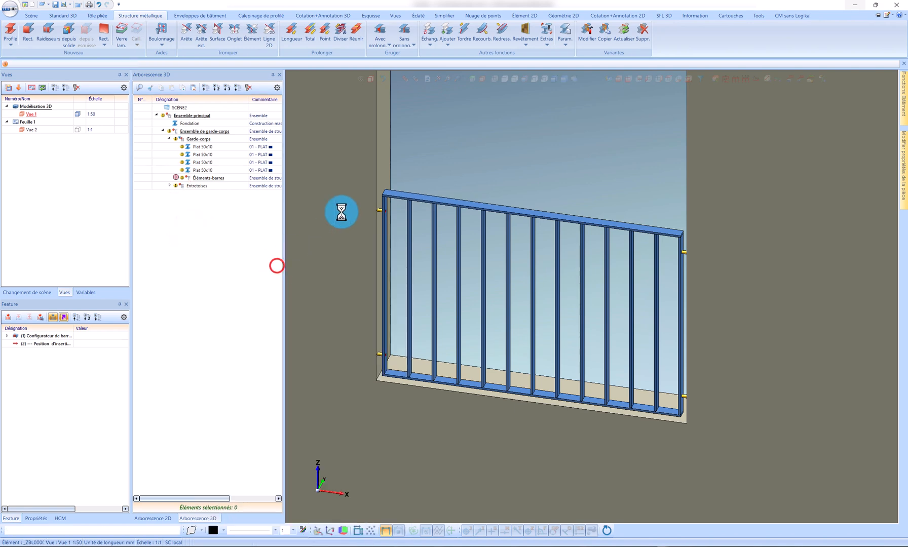
pyautogui.click(357, 152)
pyautogui.write('Viss')
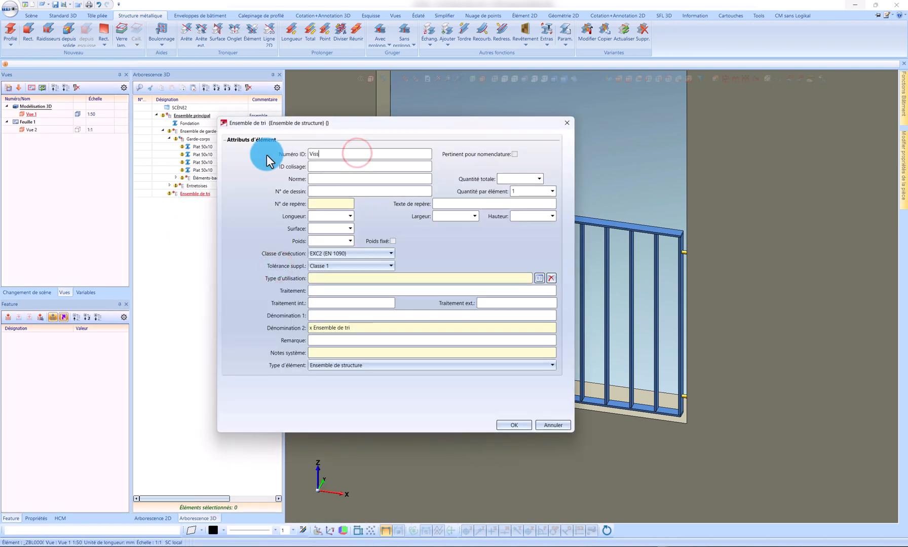
pyautogui.write('erie de montage')
pyautogui.press('Return')
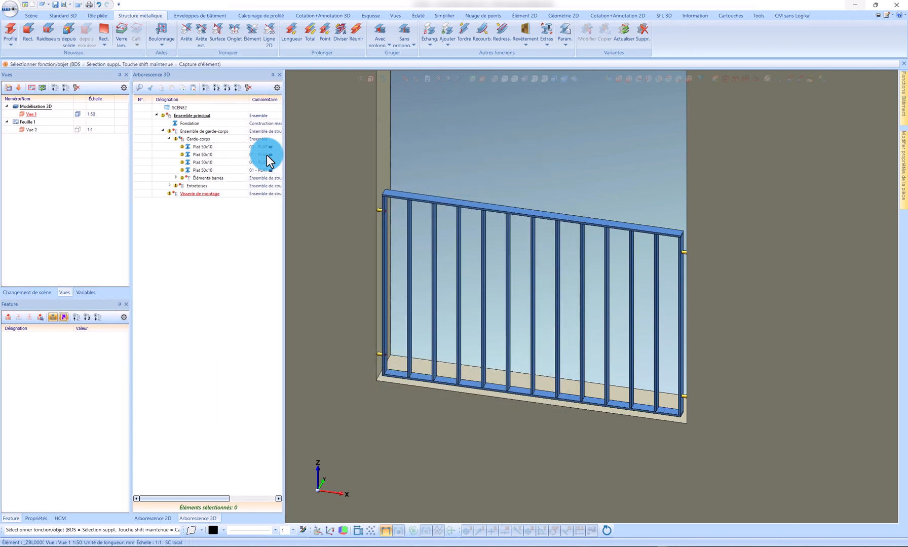
pyautogui.moveTo(188, 199); pyautogui.dragTo(210, 141)
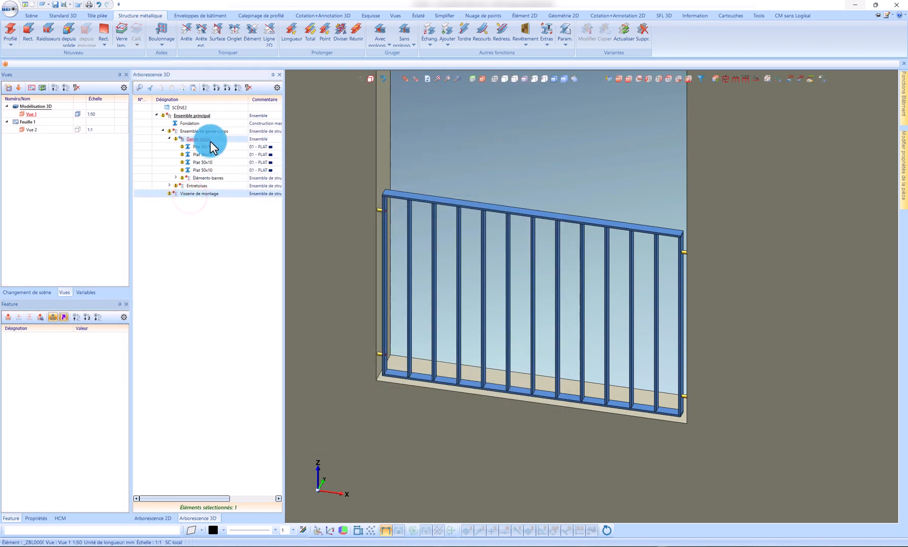
pyautogui.moveTo(216, 191); pyautogui.dragTo(195, 135)
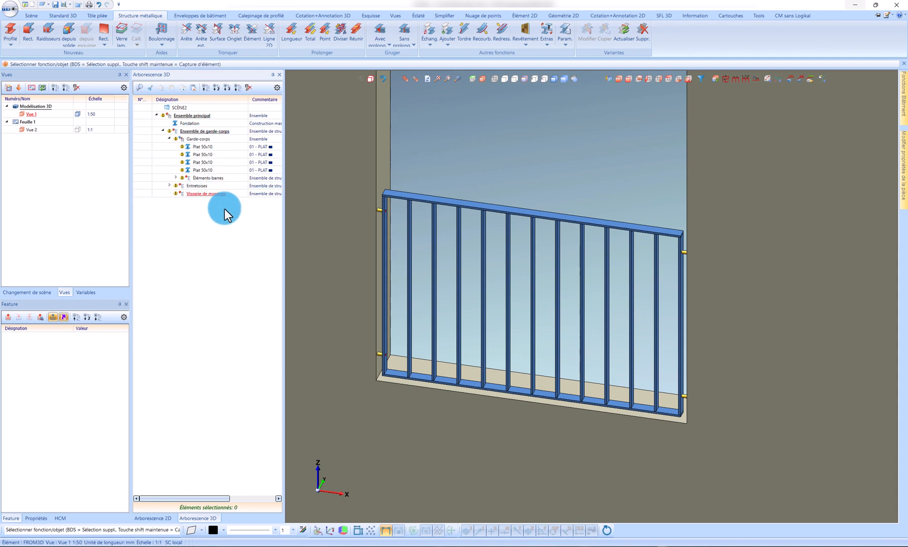
# Step: Choose the HILTI HUS-HR 8X95 ART. 290033 screw as a workshop-mounted standard part, using the left upright's inner face as machining plane
pyautogui.click(78, 17)
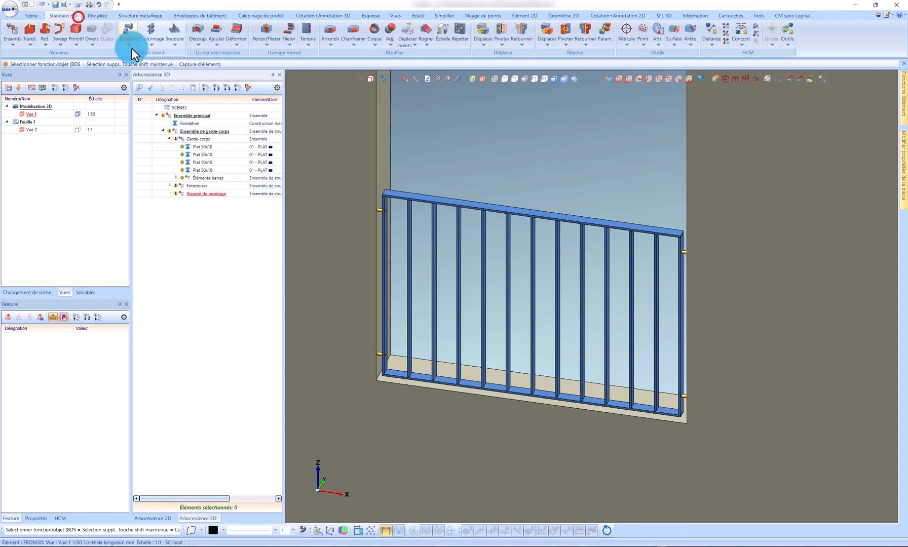
pyautogui.click(137, 46)
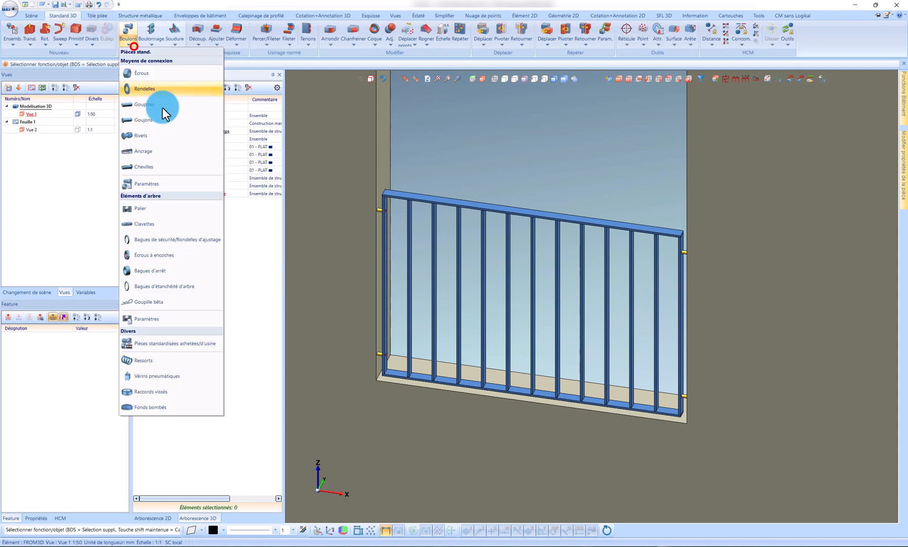
pyautogui.click(196, 347)
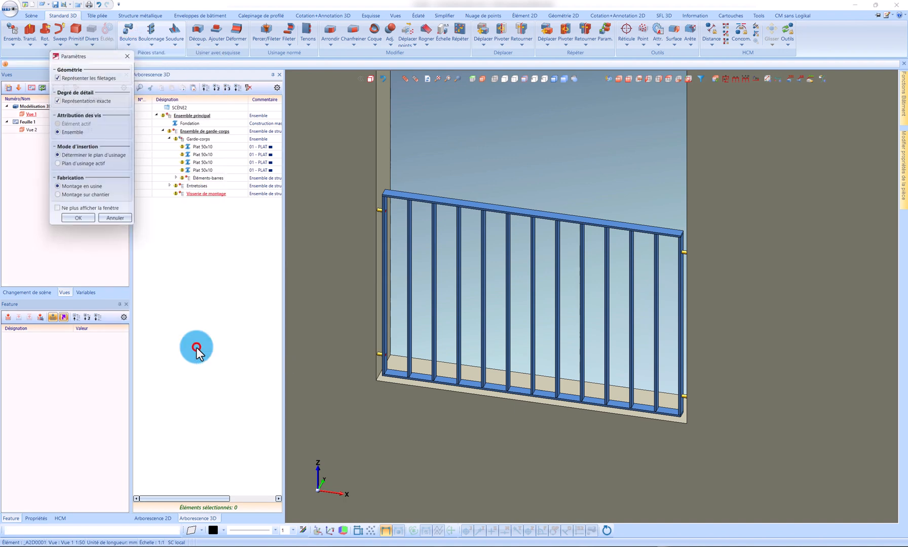
pyautogui.click(68, 221)
pyautogui.scroll(5, 384, 147)
pyautogui.click(366, 141)
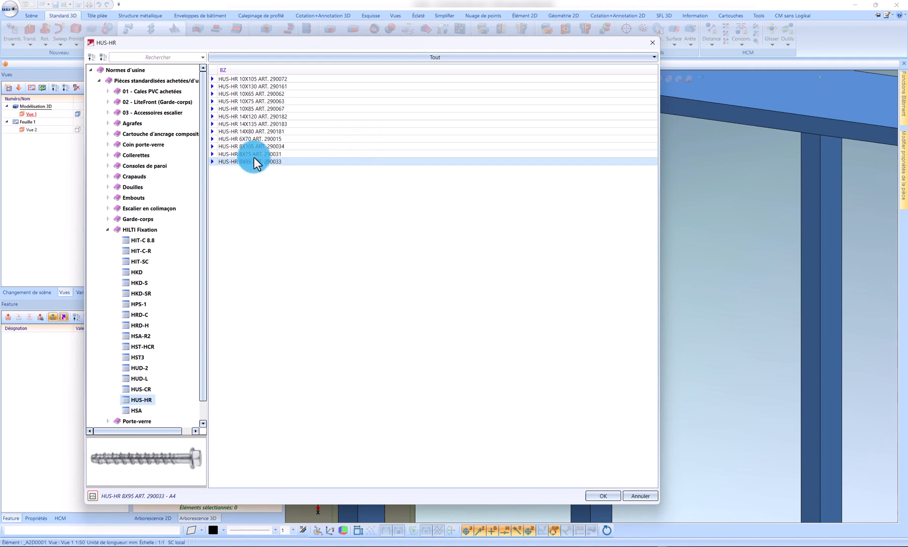
pyautogui.click(253, 154)
pyautogui.click(251, 162)
pyautogui.click(598, 495)
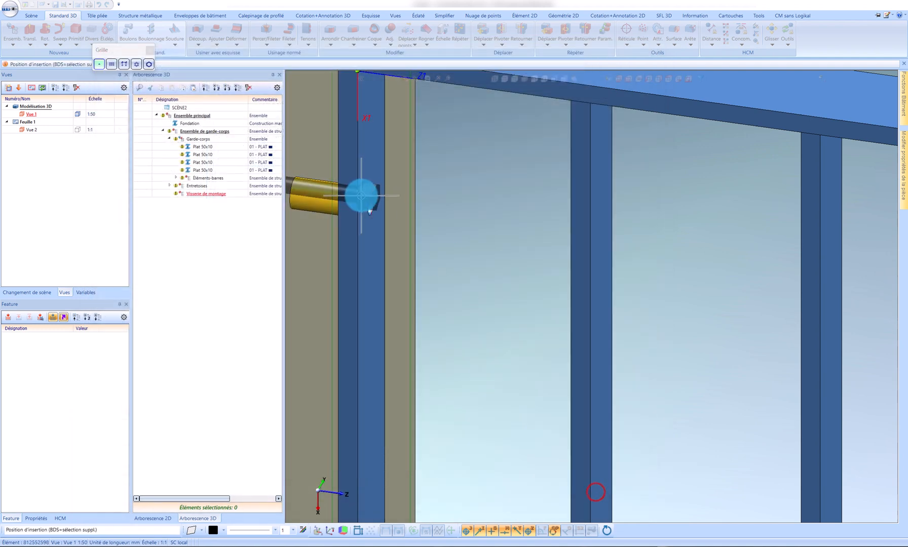
# Step: Insert the screws at the centres of the upper and lower holes in the left upright
pyautogui.scroll(4, 387, 197)
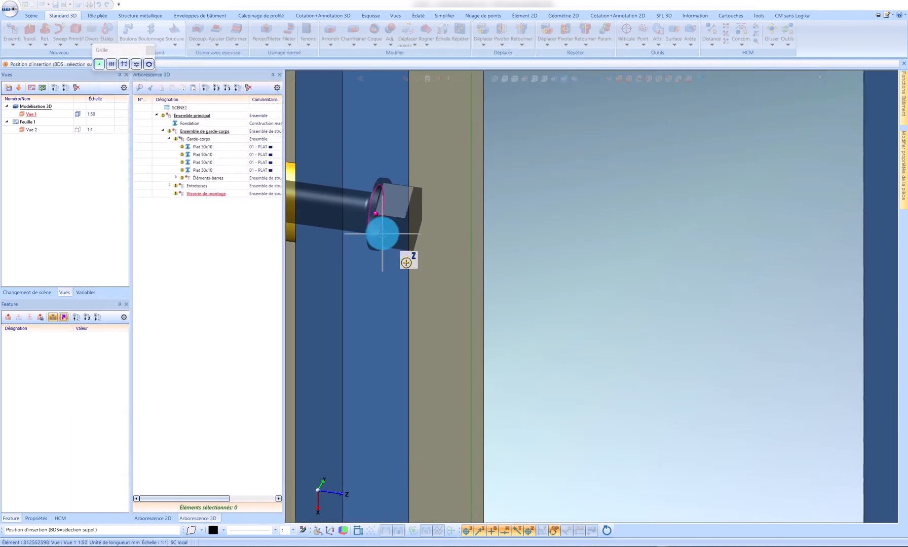
pyautogui.click(382, 233)
pyautogui.scroll(-3, 419, 171)
pyautogui.scroll(-8, 419, 171)
pyautogui.scroll(9, 433, 341)
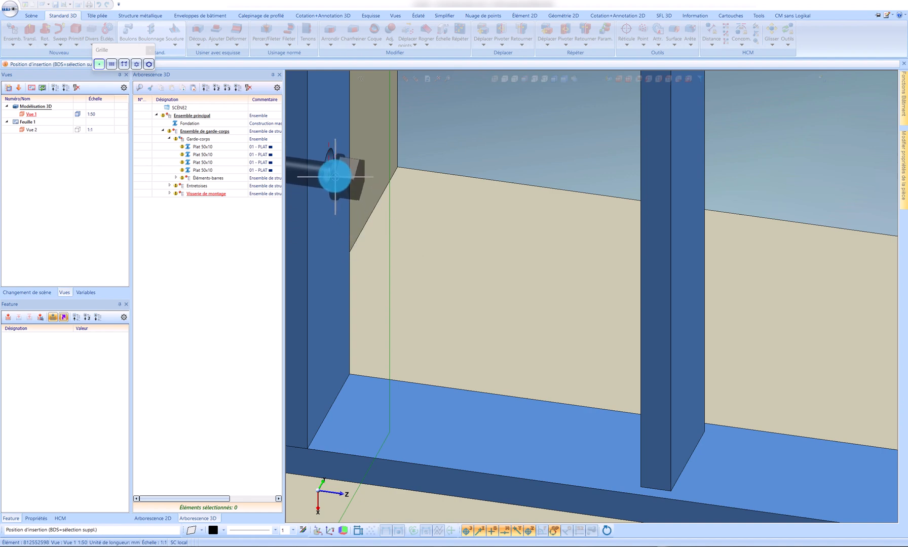
pyautogui.click(335, 176)
pyautogui.scroll(-6, 395, 237)
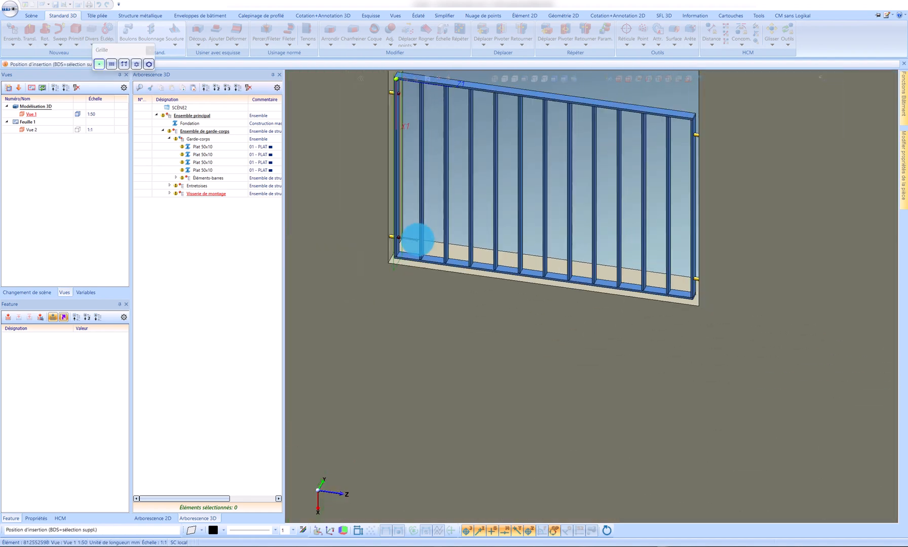
# Step: Redefine the screw insertion plane on the inner face of the opposite upright
pyautogui.scroll(2, 683, 189)
pyautogui.scroll(-3, 645, 253)
pyautogui.scroll(8, 655, 207)
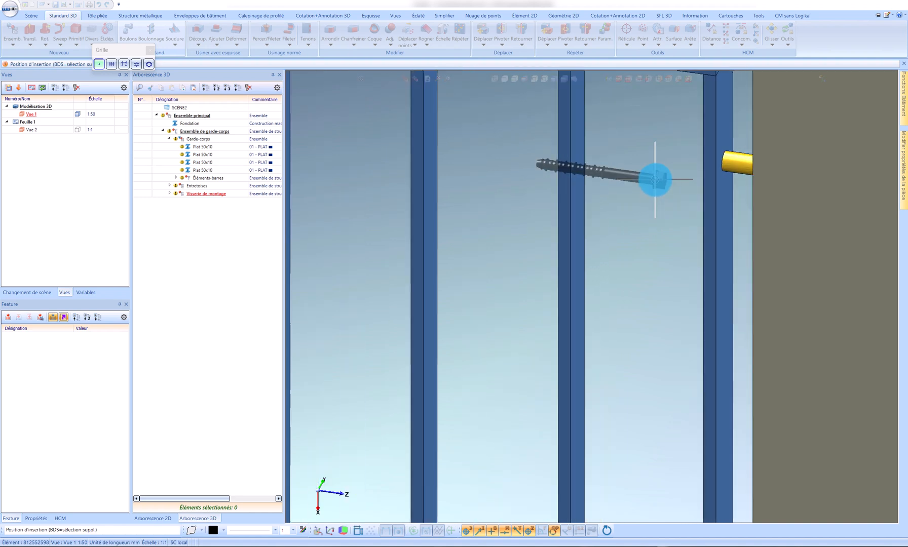
pyautogui.scroll(2, 655, 179)
pyautogui.scroll(-2, 634, 178)
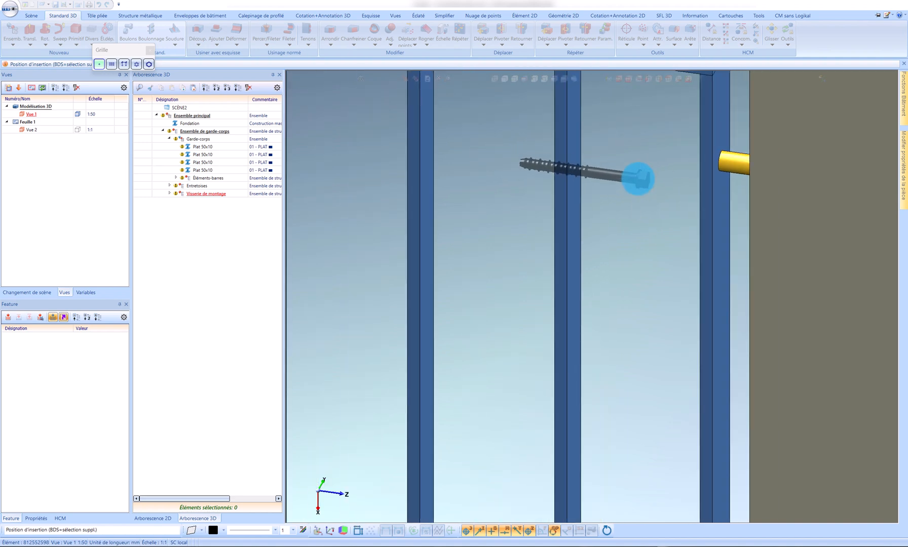
pyautogui.rightClick(634, 171)
pyautogui.click(709, 270)
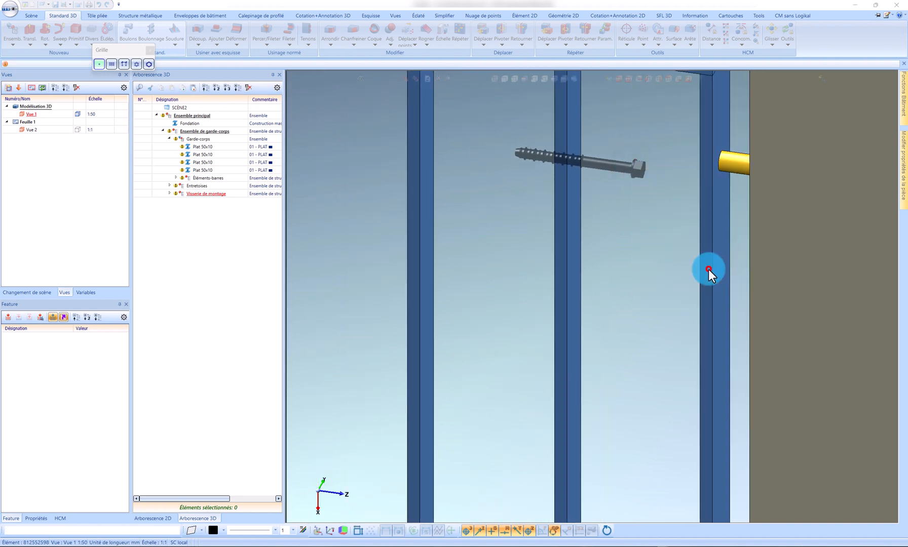
pyautogui.moveTo(710, 191); pyautogui.dragTo(752, 194, button='middle')
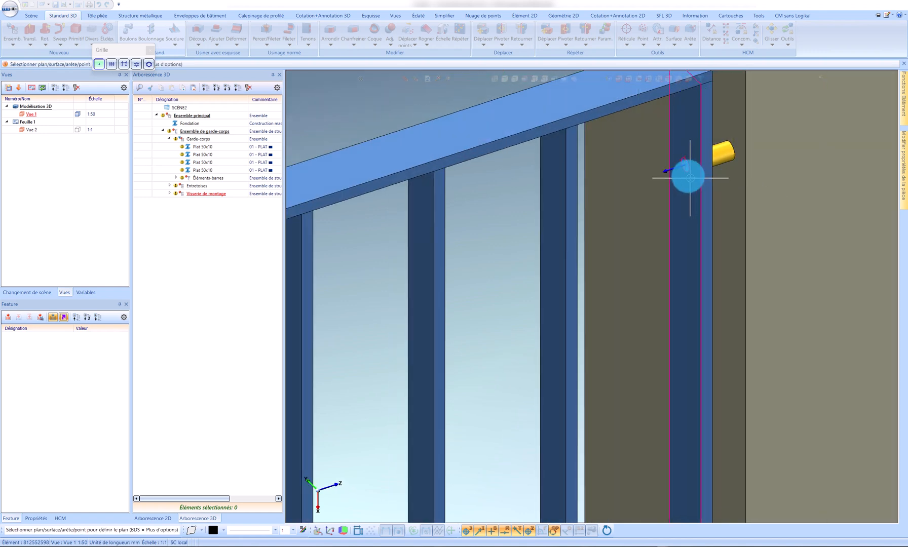
pyautogui.scroll(3, 685, 131)
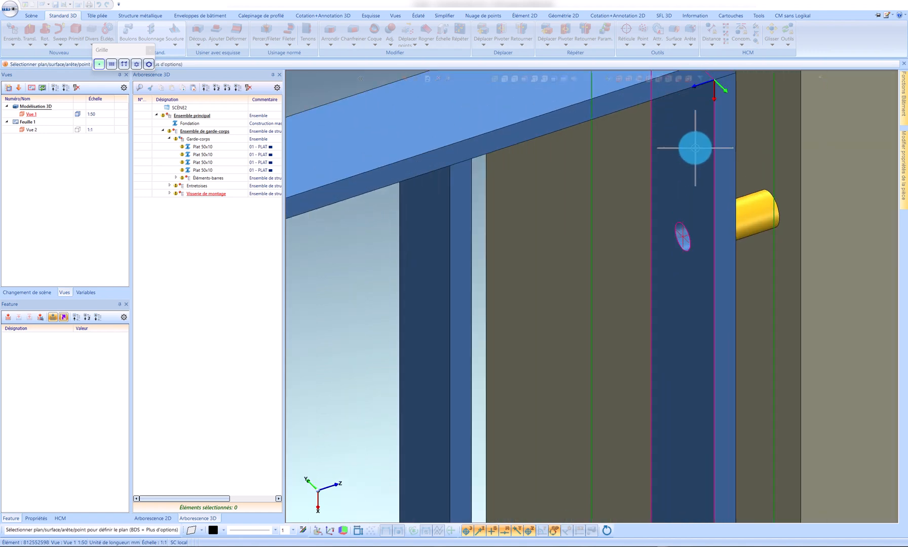
pyautogui.click(694, 149)
# Step: Insert screws in the upper and lower holes of the opposite upright, and expand Visserie de montage in the tree
pyautogui.click(668, 247)
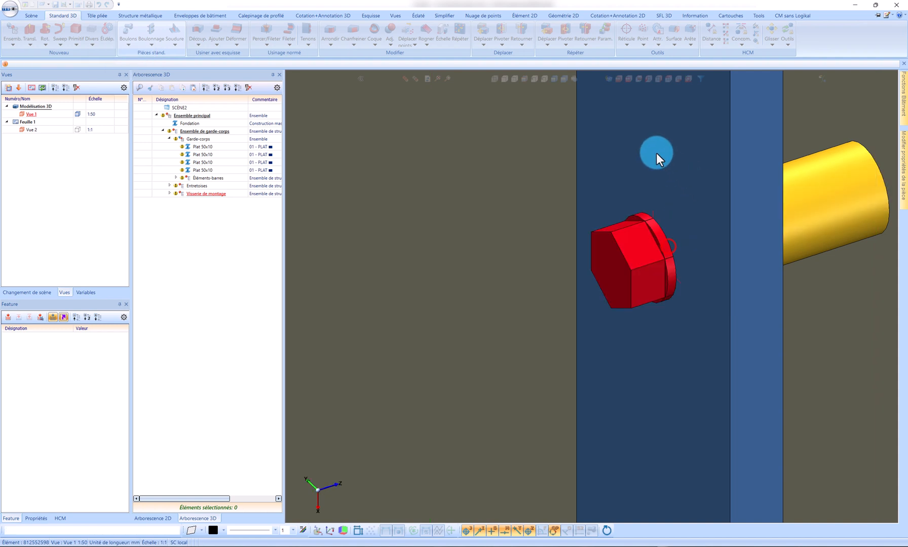
pyautogui.scroll(-8, 660, 151)
pyautogui.scroll(7, 659, 411)
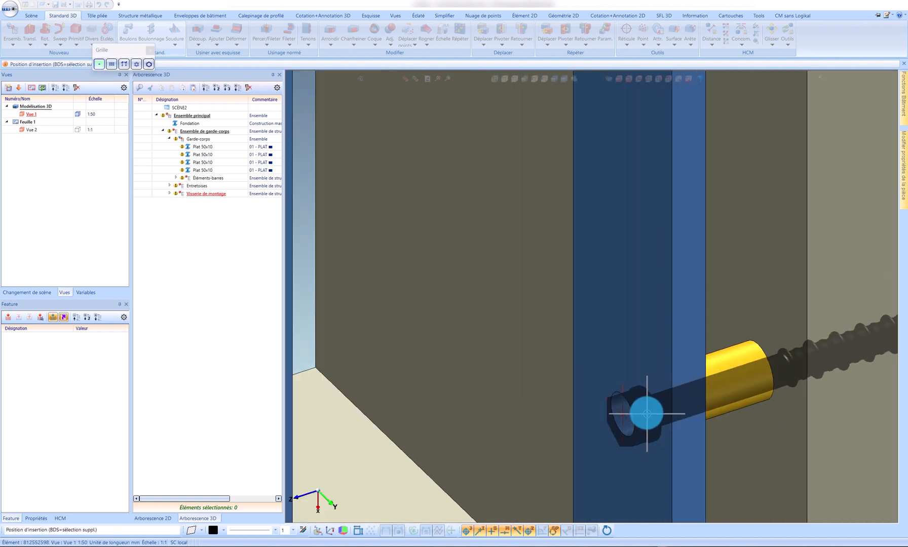
pyautogui.click(637, 415)
pyautogui.scroll(-5, 628, 396)
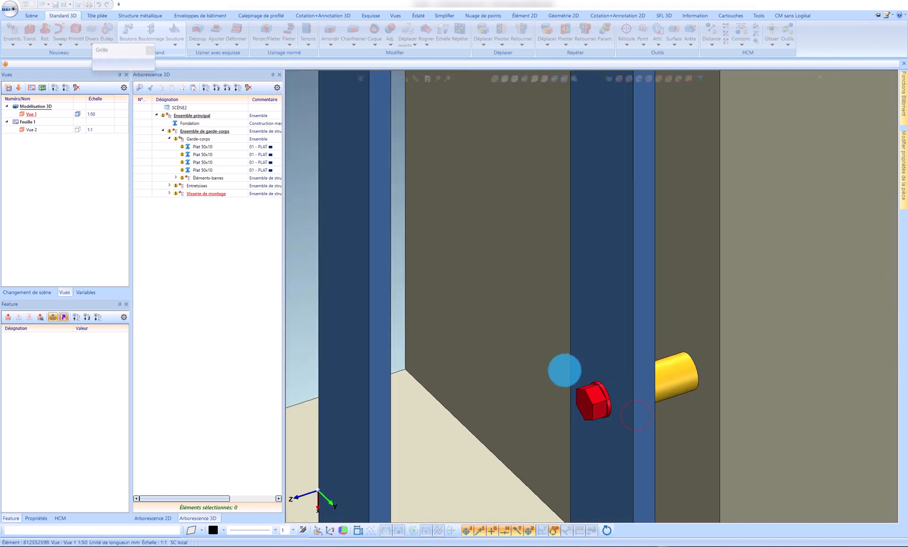
pyautogui.scroll(-6, 572, 369)
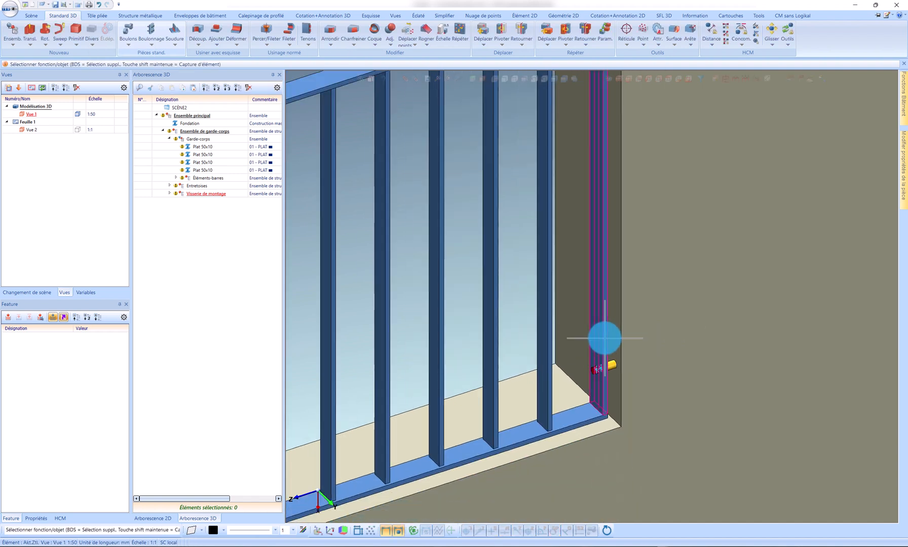
pyautogui.click(171, 193)
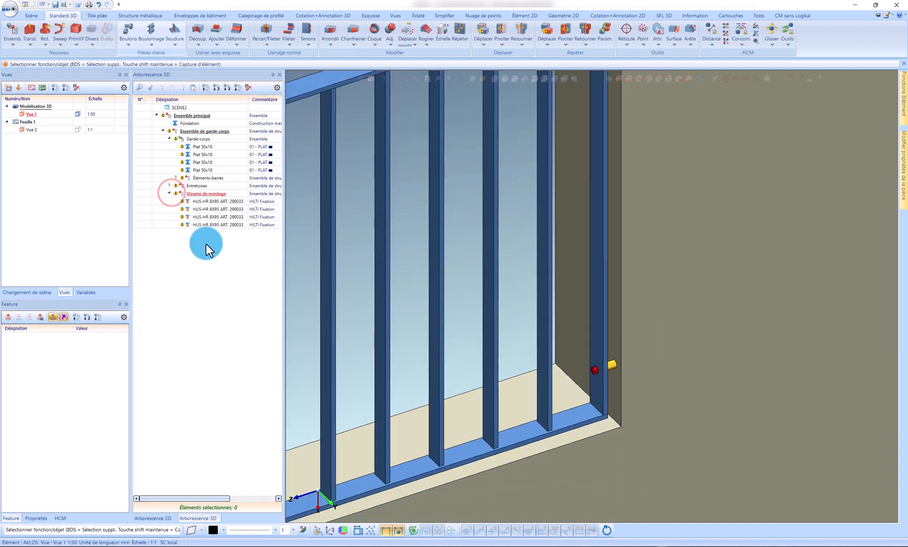
# Step: Copy the whole Ensemble de garde-corps from the window's lower-left corner to the lower-left corner of another window opening
pyautogui.scroll(-5, 594, 310)
pyautogui.moveTo(594, 310); pyautogui.dragTo(569, 280, button='middle')
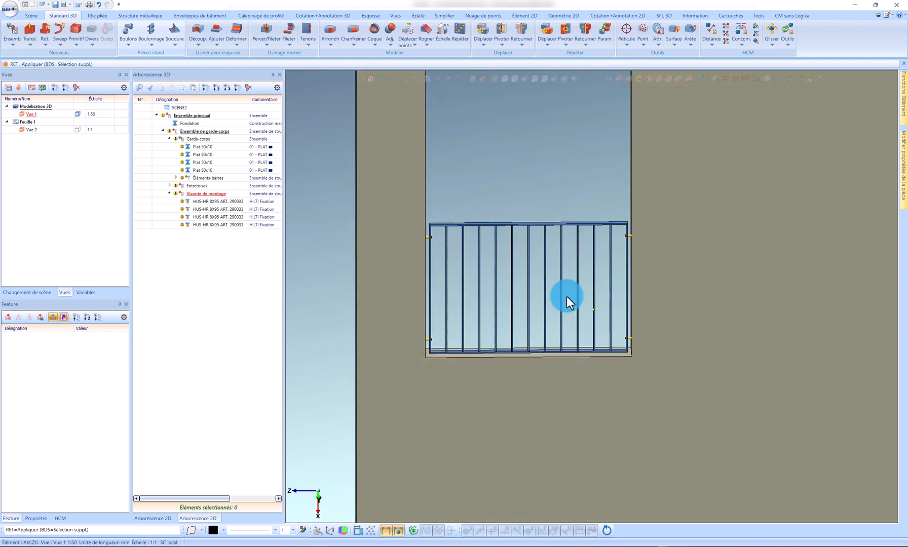
pyautogui.click(200, 132)
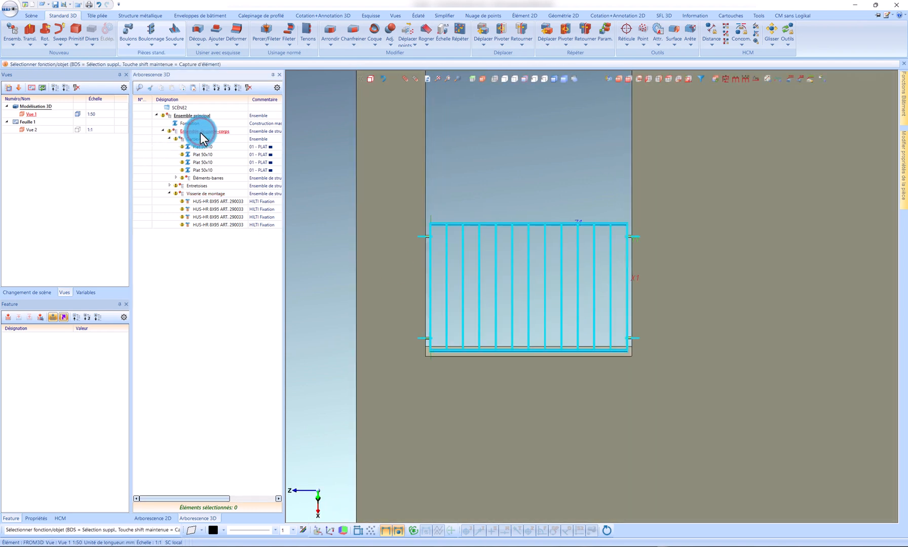
pyautogui.rightClick(200, 132)
pyautogui.click(235, 333)
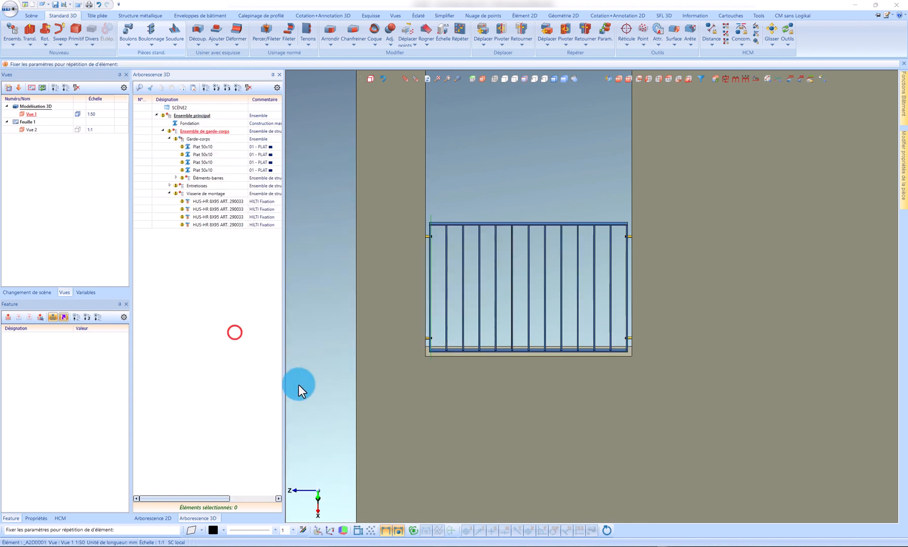
pyautogui.click(342, 456)
pyautogui.scroll(4, 419, 379)
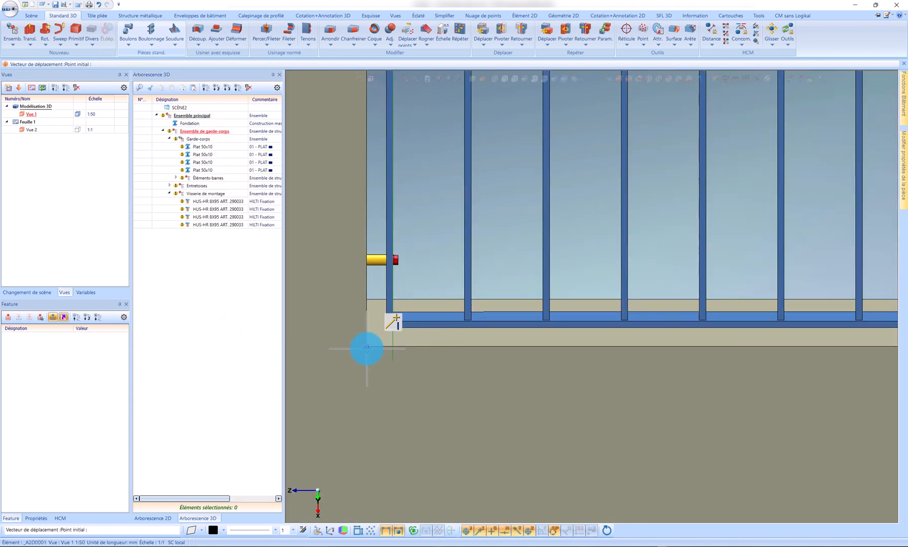
pyautogui.click(367, 350)
pyautogui.scroll(-5, 360, 364)
pyautogui.scroll(6, 591, 367)
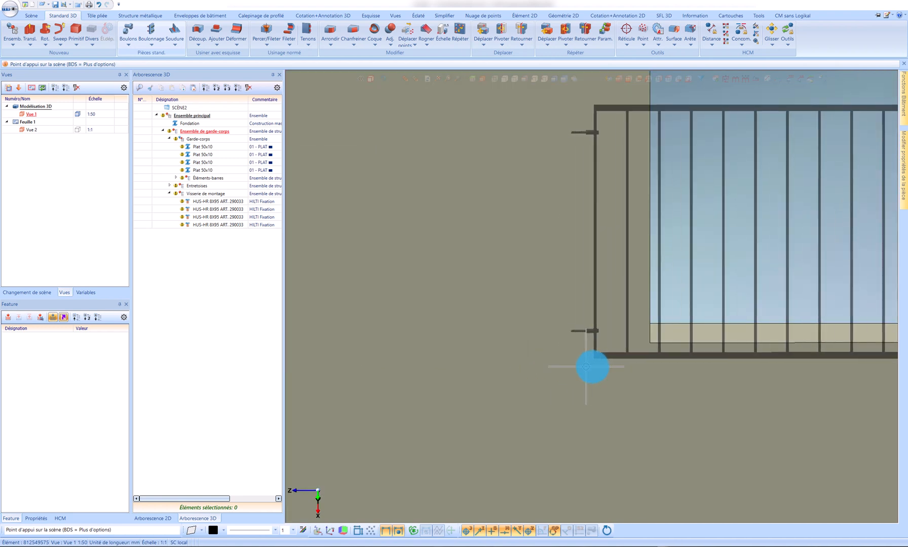
pyautogui.click(667, 302)
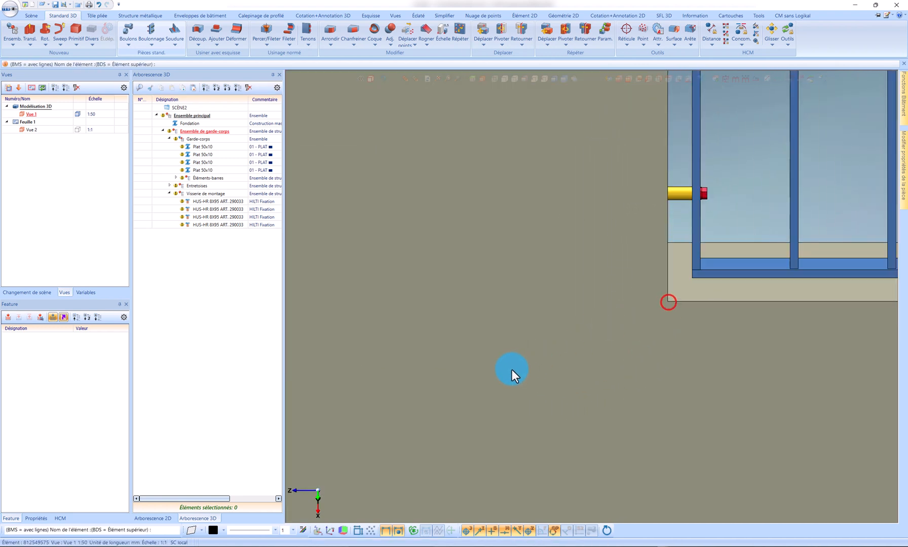
pyautogui.scroll(-3, 490, 369)
pyautogui.scroll(-2, 490, 368)
pyautogui.middleClick(586, 349)
# Step: Select the copied guardrail's upright at the unfitted side of the opening, together with its two Tube rond 16x1.5 spacers and two HUS-HR 8X95 screws
pyautogui.scroll(5, 675, 272)
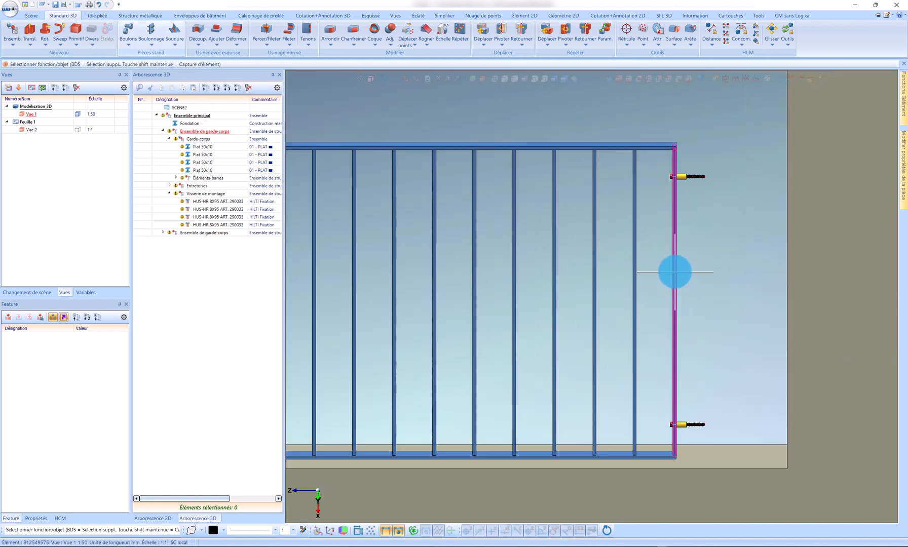
pyautogui.click(675, 272)
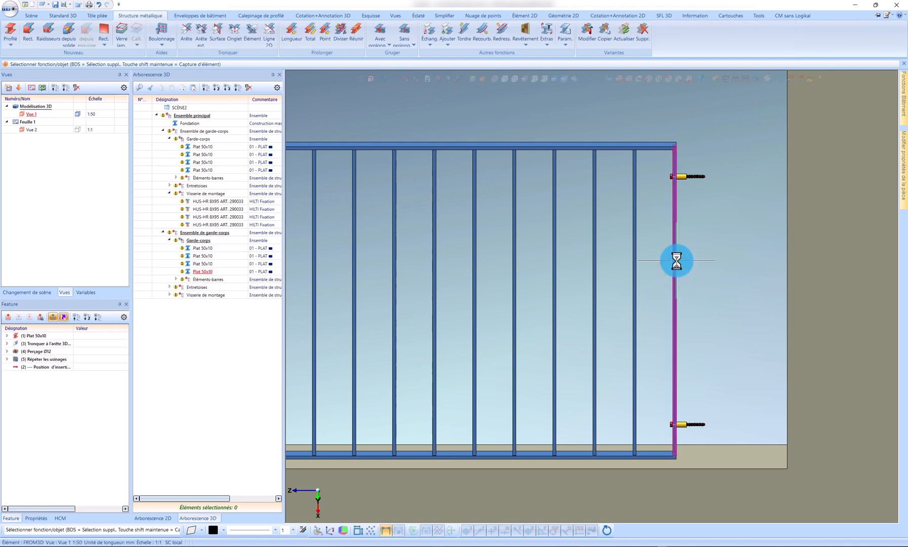
pyautogui.scroll(5, 665, 158)
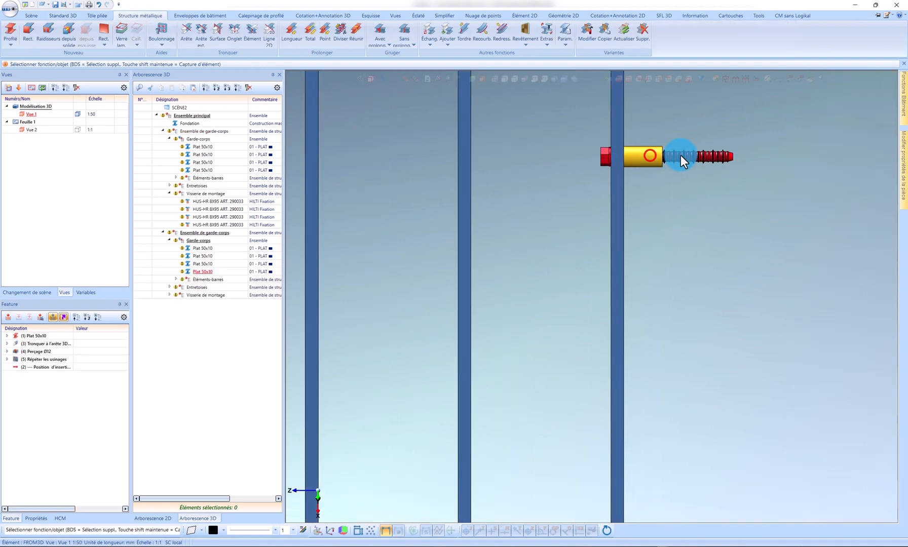
pyautogui.click(684, 157)
pyautogui.keyDown('ctrl'); pyautogui.click(687, 155); pyautogui.keyUp('ctrl')
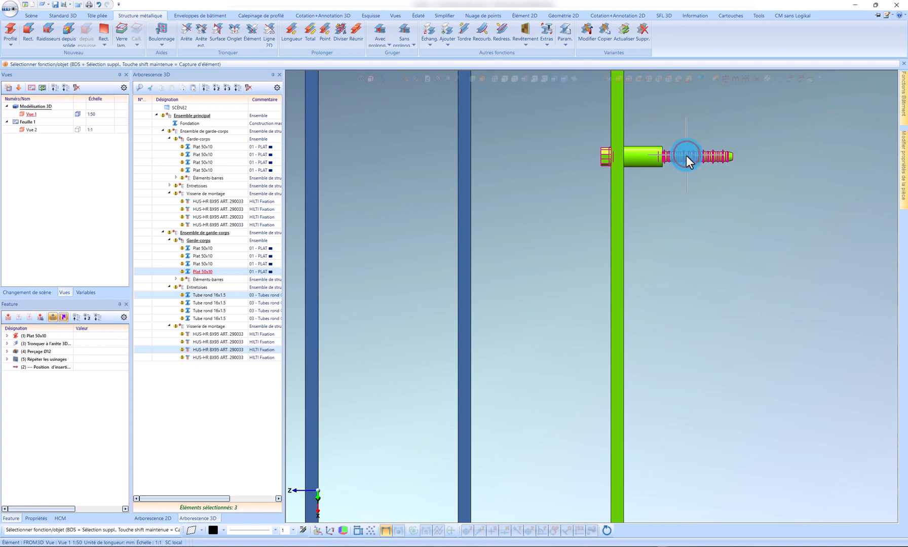
pyautogui.scroll(-7, 686, 156)
pyautogui.scroll(6, 689, 350)
pyautogui.keyDown('ctrl'); pyautogui.click(689, 358); pyautogui.keyUp('ctrl')
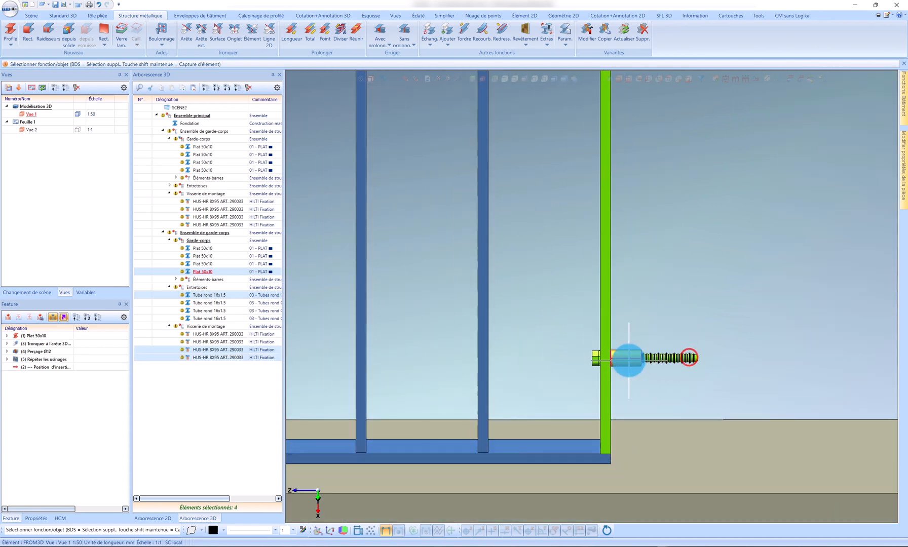
pyautogui.keyDown('ctrl'); pyautogui.click(627, 358); pyautogui.keyUp('ctrl')
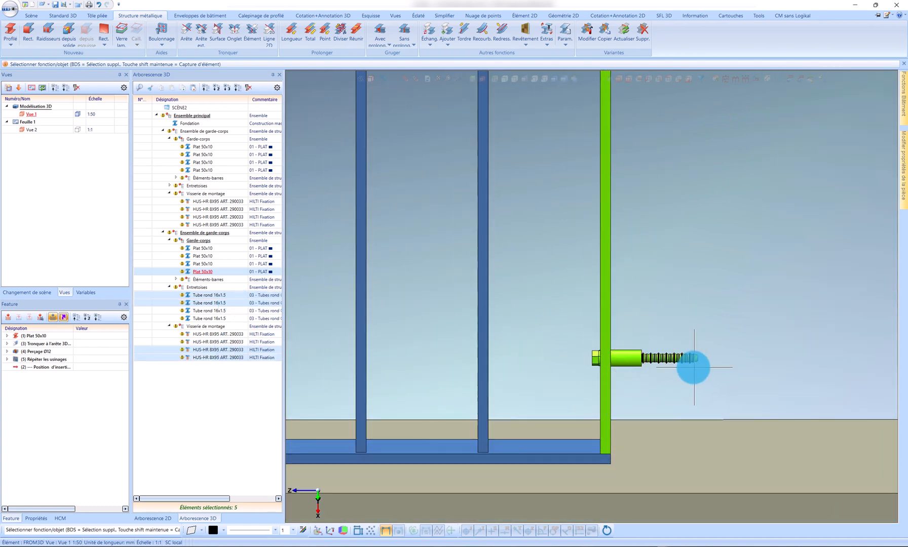
pyautogui.scroll(-1, 632, 369)
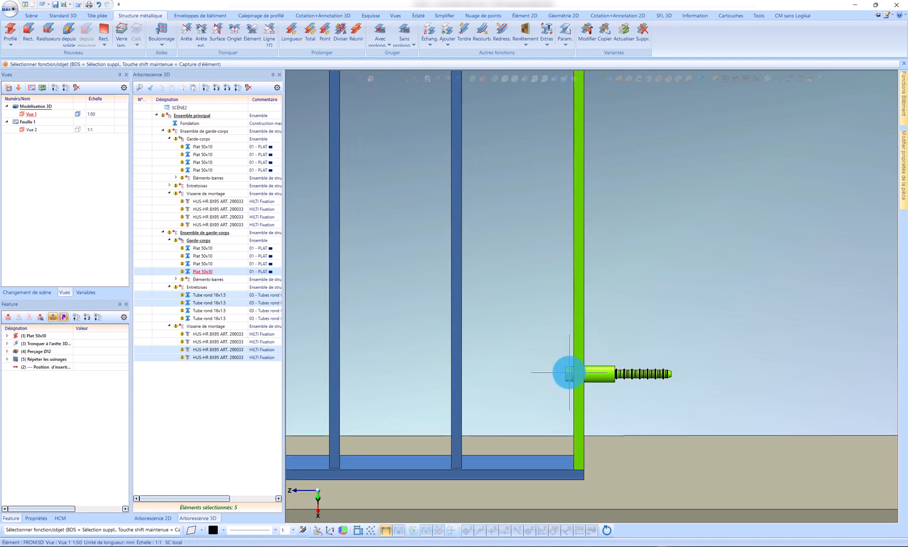
pyautogui.scroll(-2, 579, 366)
pyautogui.moveTo(579, 365); pyautogui.dragTo(574, 379, button='middle')
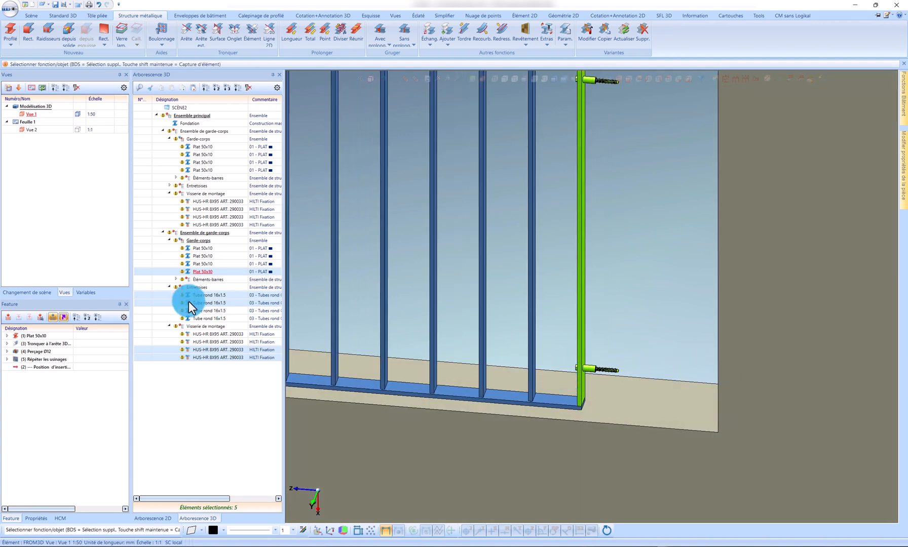
# Step: Move the selected parts perpendicular from the spacer's outer end point to the side reveal surface of the window opening, defined by its two vertical edges
pyautogui.rightClick(204, 294)
pyautogui.click(421, 142)
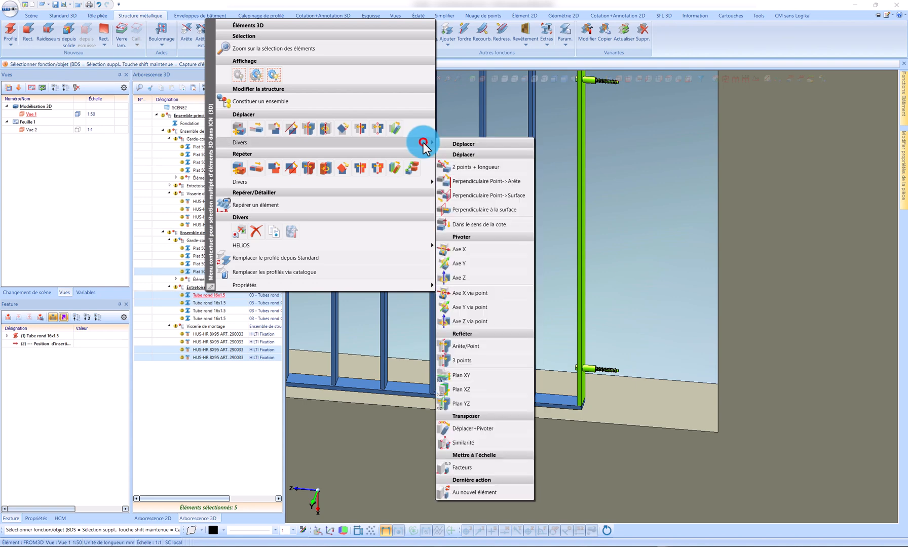
pyautogui.click(454, 203)
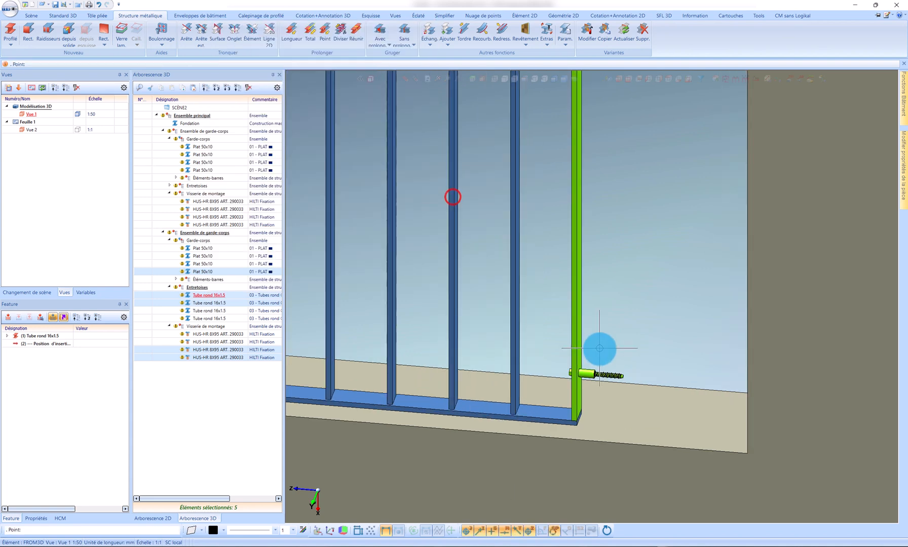
pyautogui.scroll(6, 598, 344)
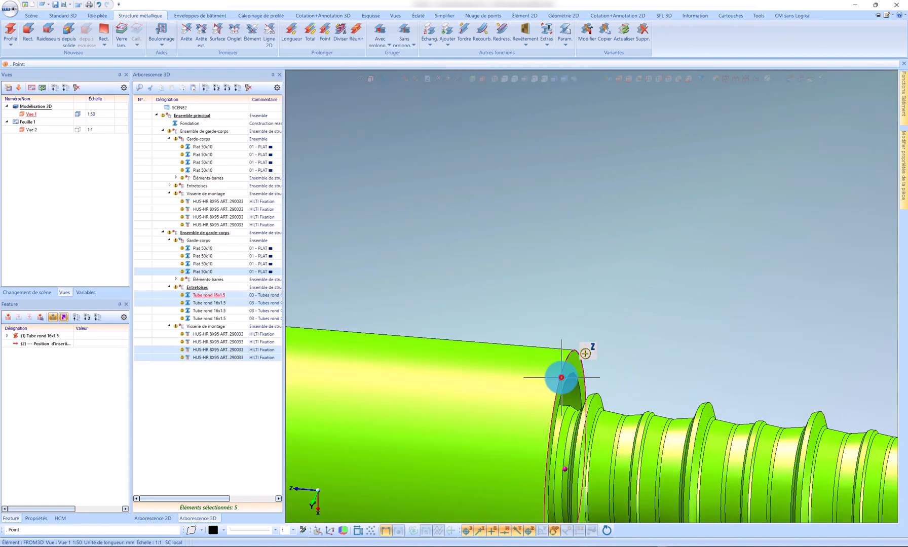
pyautogui.scroll(-8, 561, 377)
pyautogui.click(779, 354)
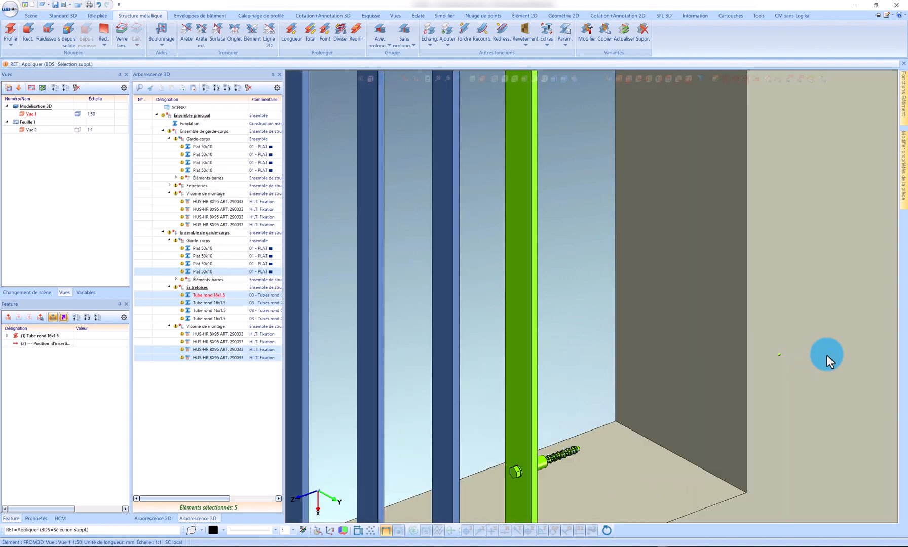
pyautogui.press('Return')
pyautogui.click(754, 334)
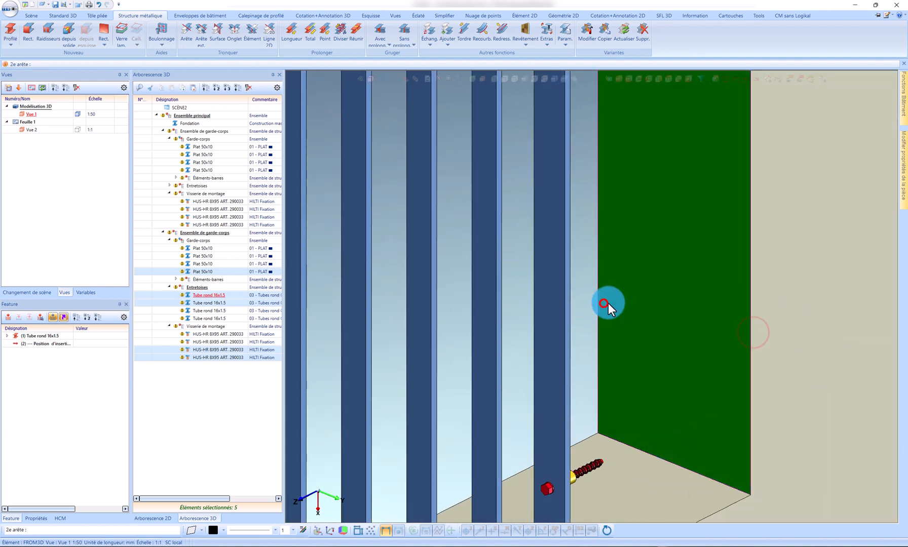
pyautogui.click(603, 303)
pyautogui.click(238, 216)
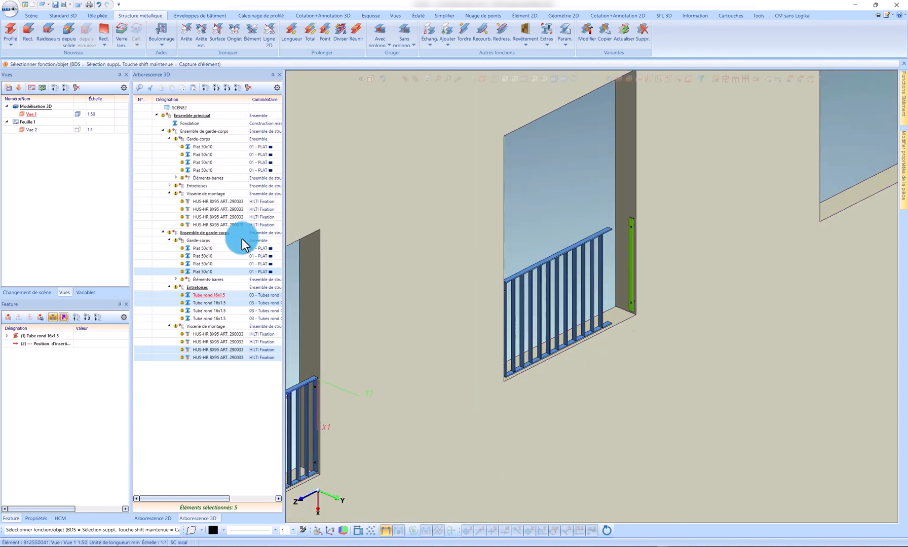
# Step: Collapse the 3D tree and recalculate the whole copied Ensemble de garde-corps so its rails and infill follow the moved upright
pyautogui.click(217, 87)
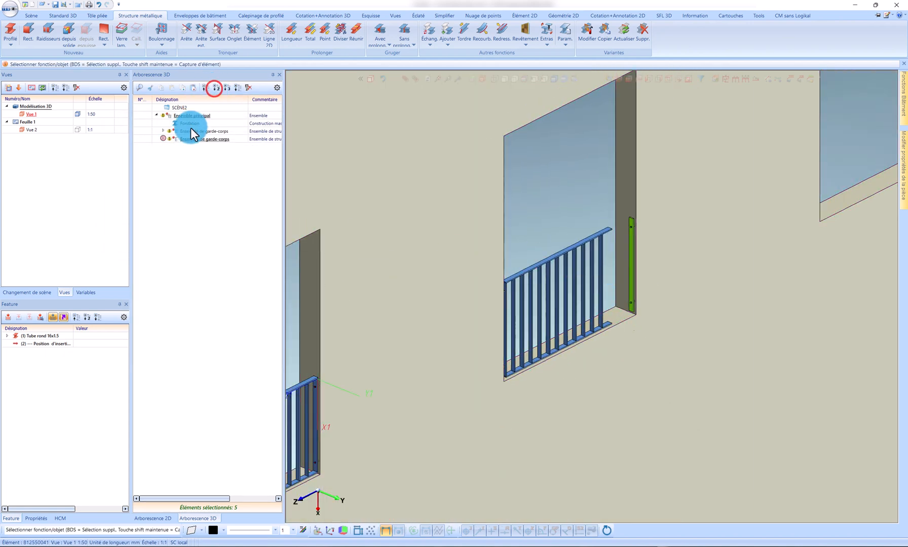
pyautogui.click(205, 138)
pyautogui.click(204, 140)
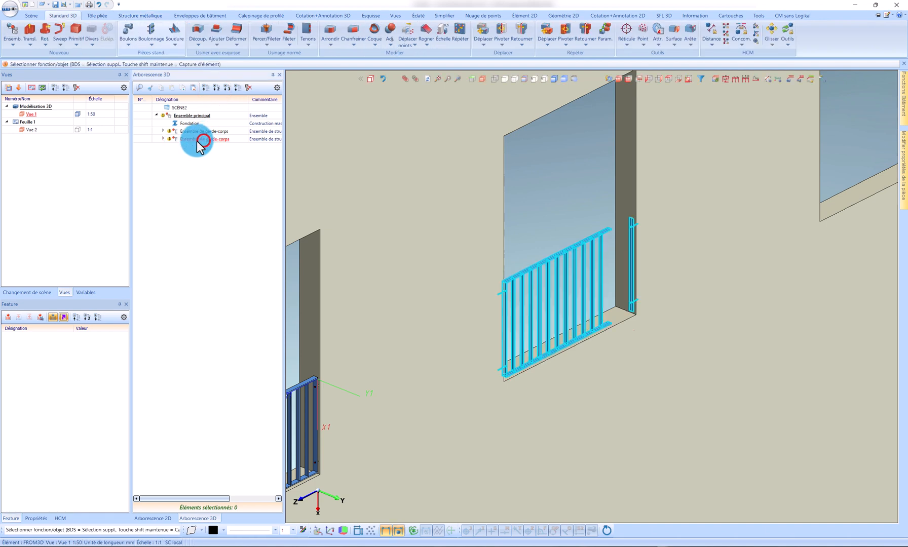
pyautogui.click(206, 139)
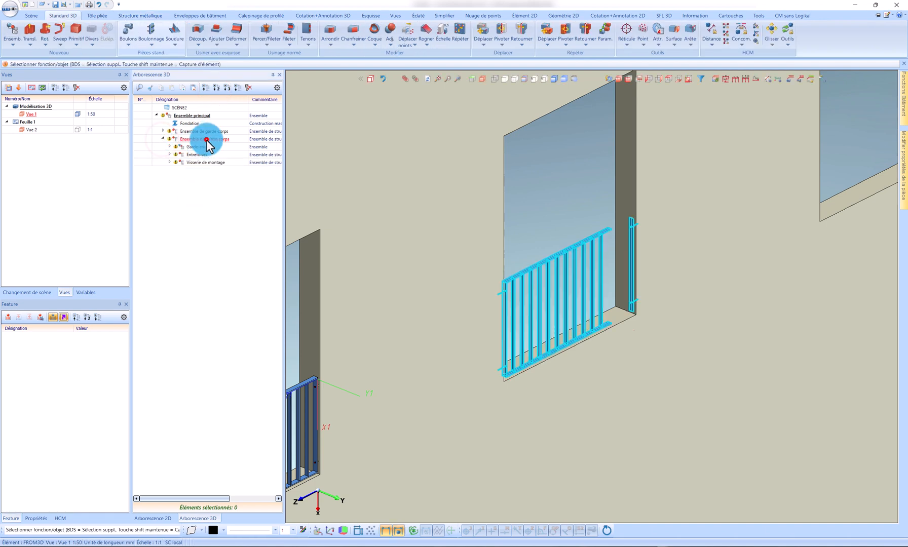
pyautogui.click(7, 318)
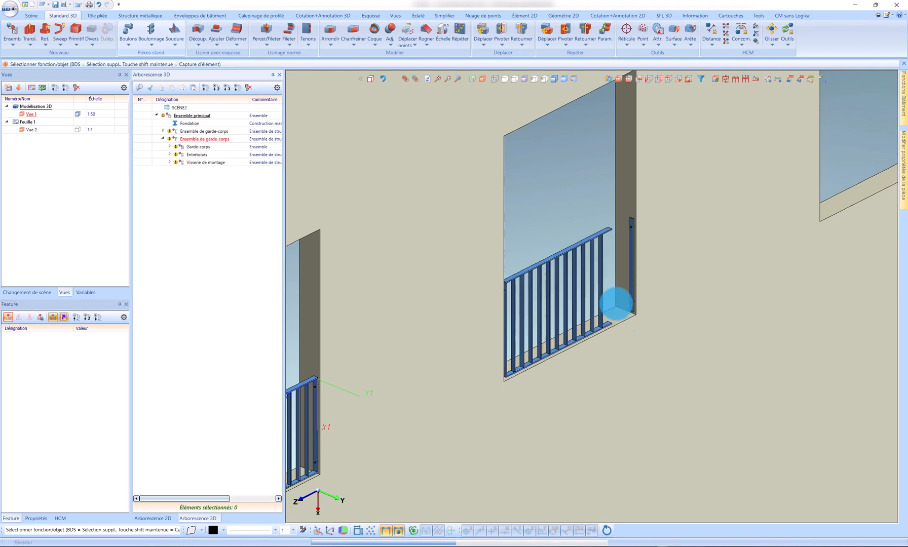
pyautogui.click(626, 259)
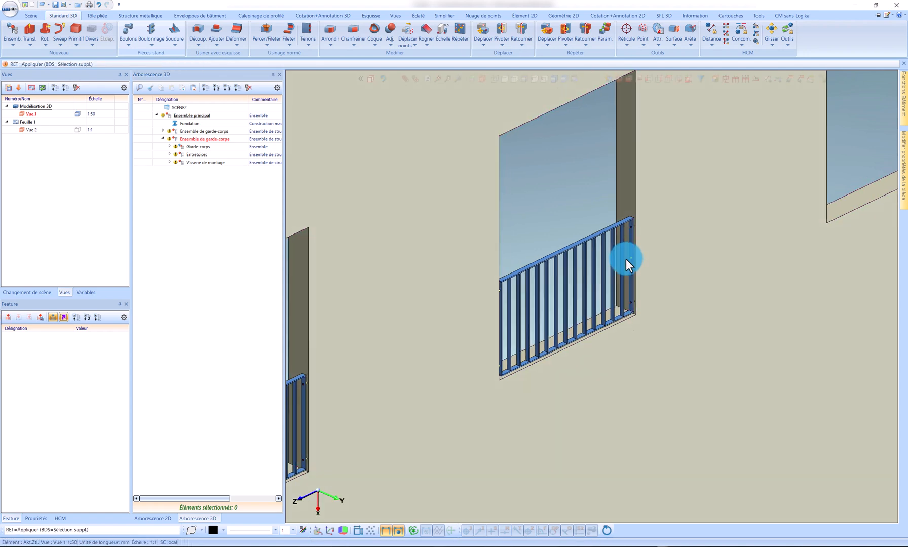
# Step: Add a chain dimension above the first two window openings, covering both opening widths and the gap between them
pyautogui.moveTo(626, 259)
pyautogui.mouseDown(button='middle')
pyautogui.moveTo(575, 262)
pyautogui.moveTo(613, 269)
pyautogui.mouseUp(button='middle')
pyautogui.middleClick(634, 269)
pyautogui.scroll(-4, 665, 272)
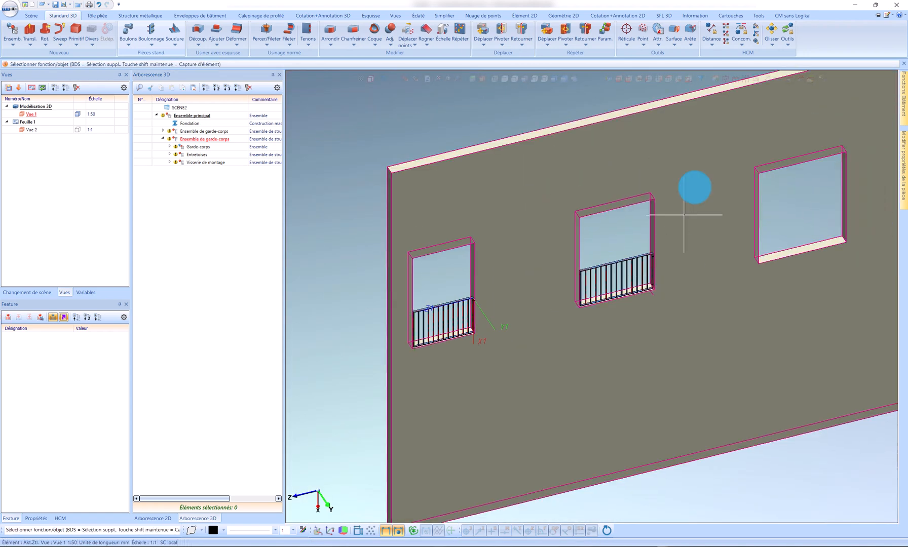
pyautogui.click(734, 80)
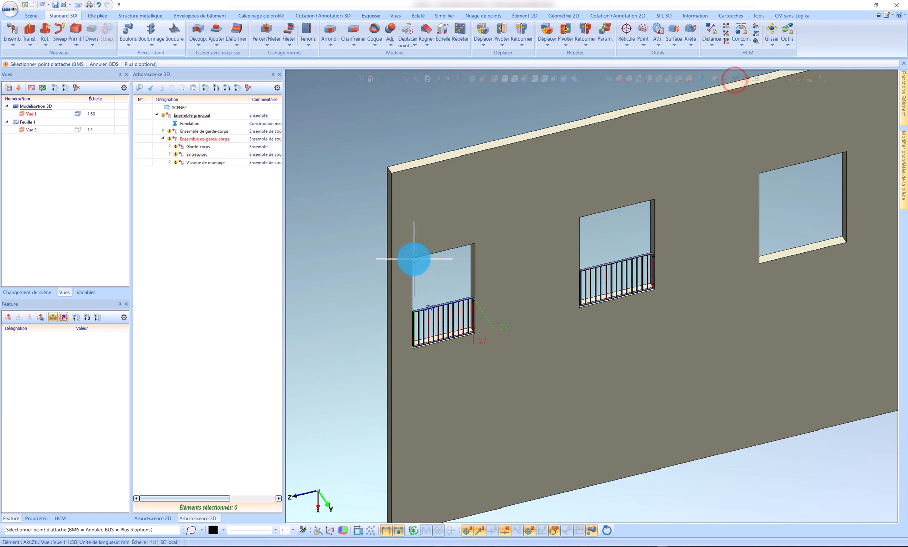
pyautogui.click(413, 256)
pyautogui.click(473, 243)
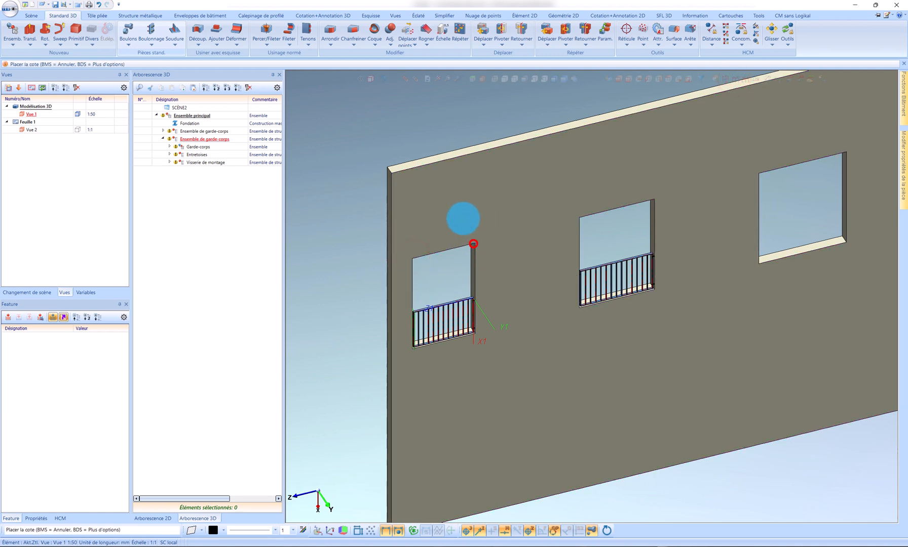
pyautogui.click(582, 218)
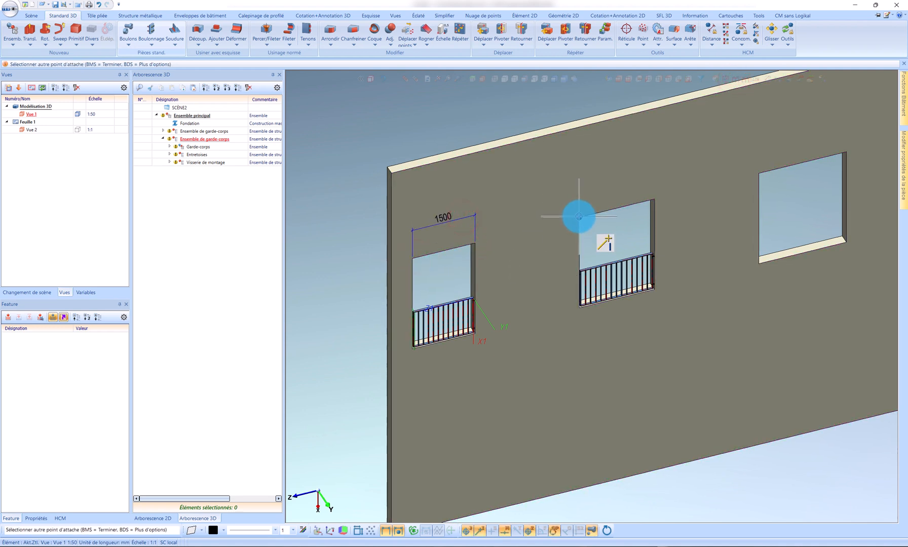
pyautogui.click(579, 217)
pyautogui.click(653, 200)
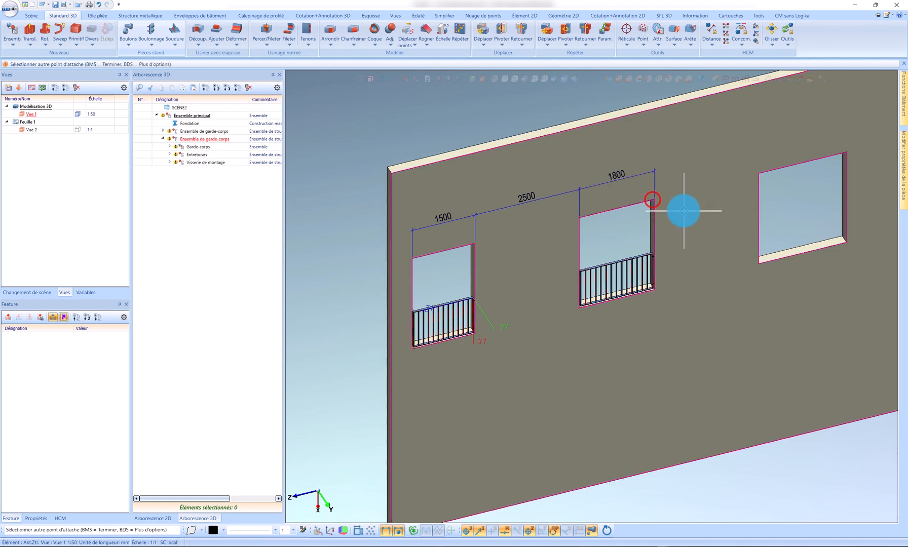
pyautogui.scroll(2, 682, 210)
pyautogui.middleClick(671, 251)
pyautogui.scroll(-3, 671, 251)
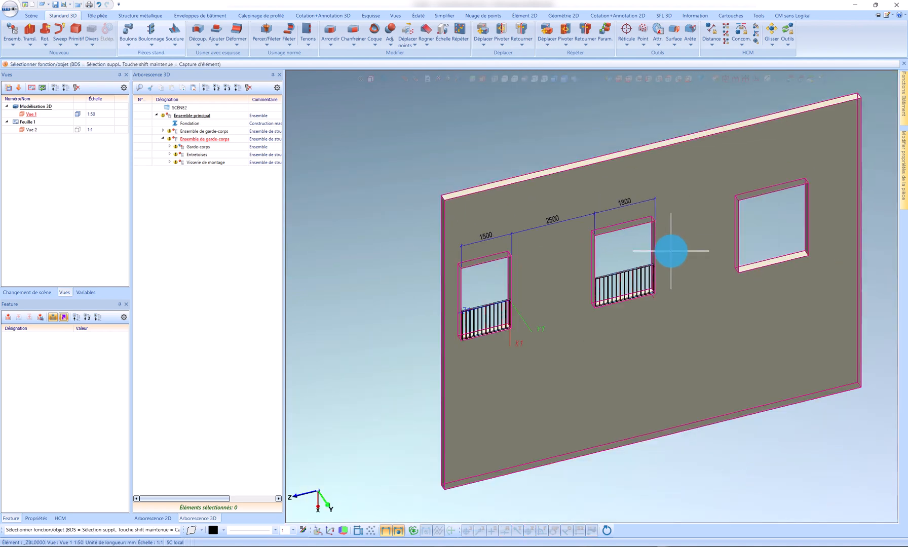
pyautogui.scroll(3, 640, 251)
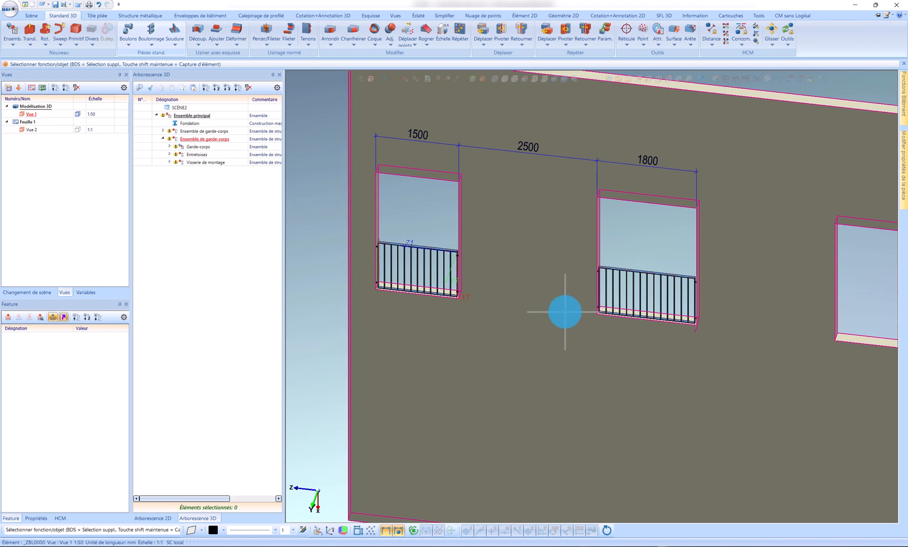